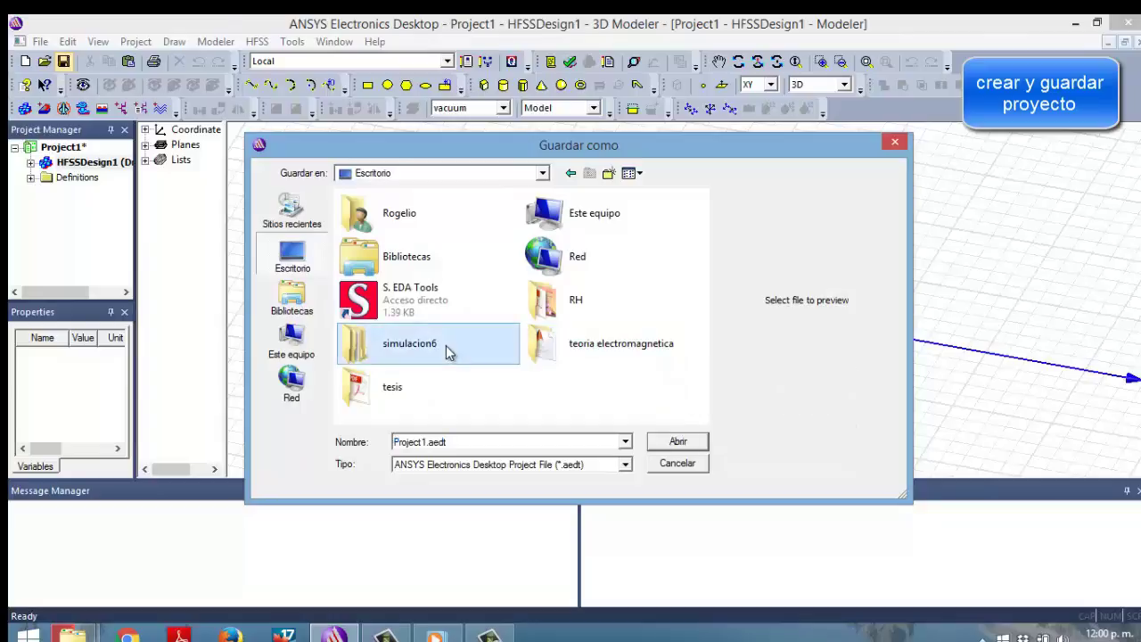
Step: Name the project file prueba and save it in the simulacion6 folder
double_click(498, 442)
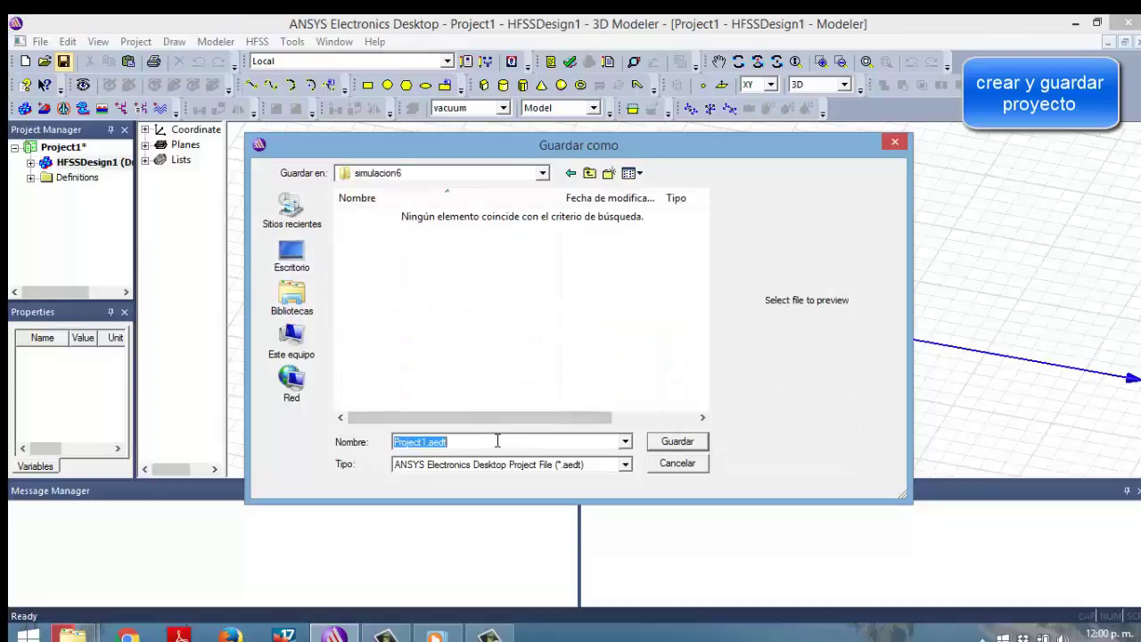
key(BackSpace)
click(679, 444)
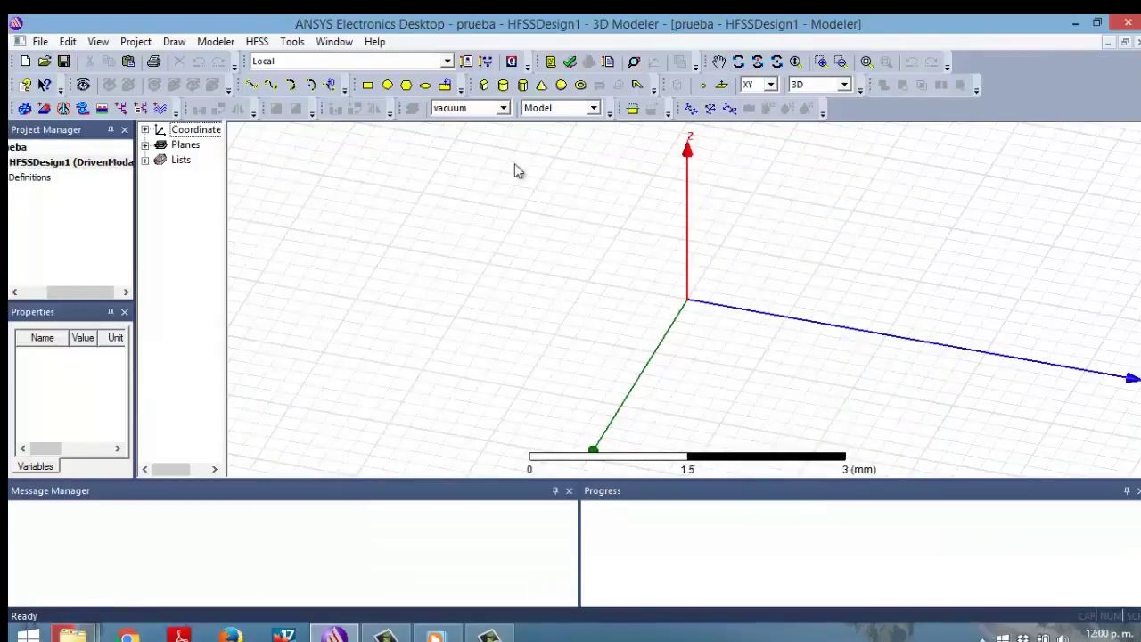
Step: Set the model units to micrometres (um) without rescaling to the new units
click(210, 44)
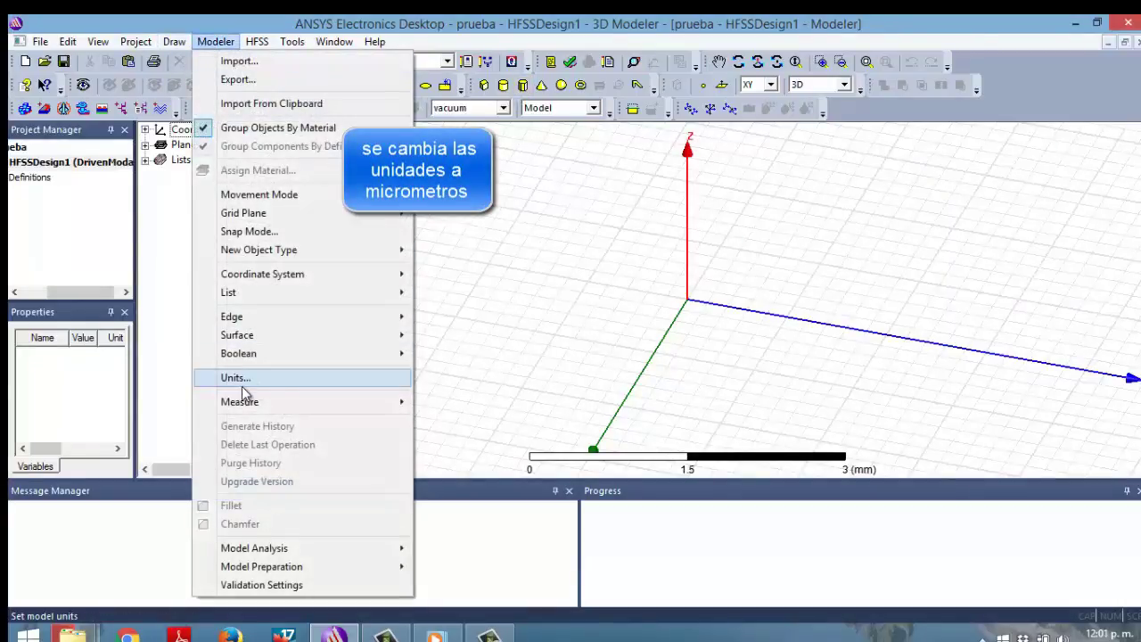
click(242, 384)
click(606, 300)
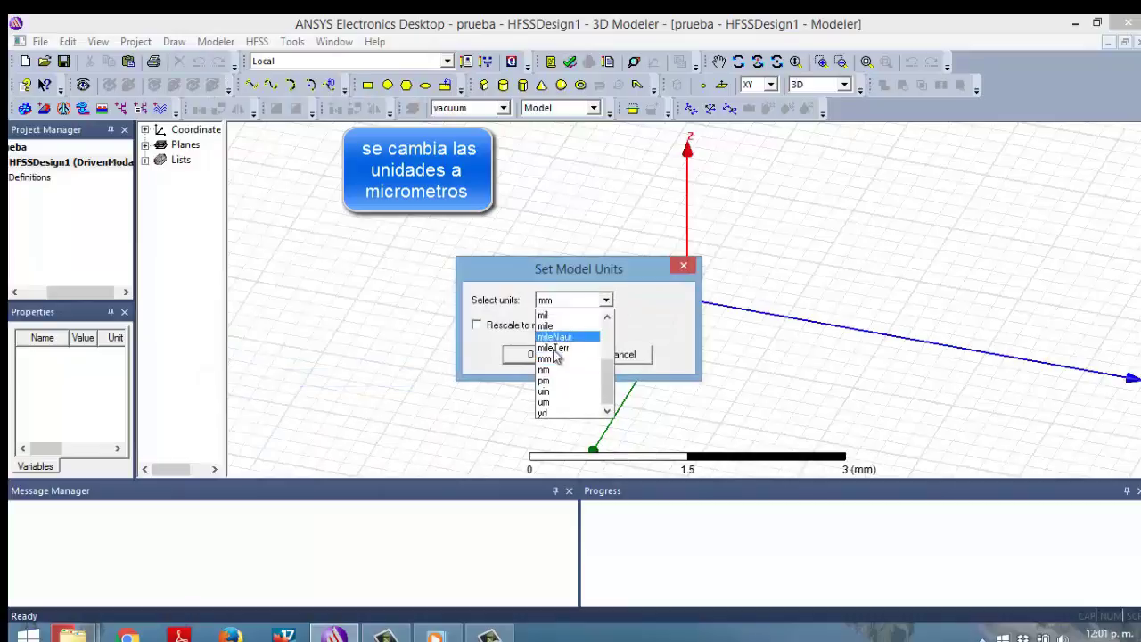
click(552, 393)
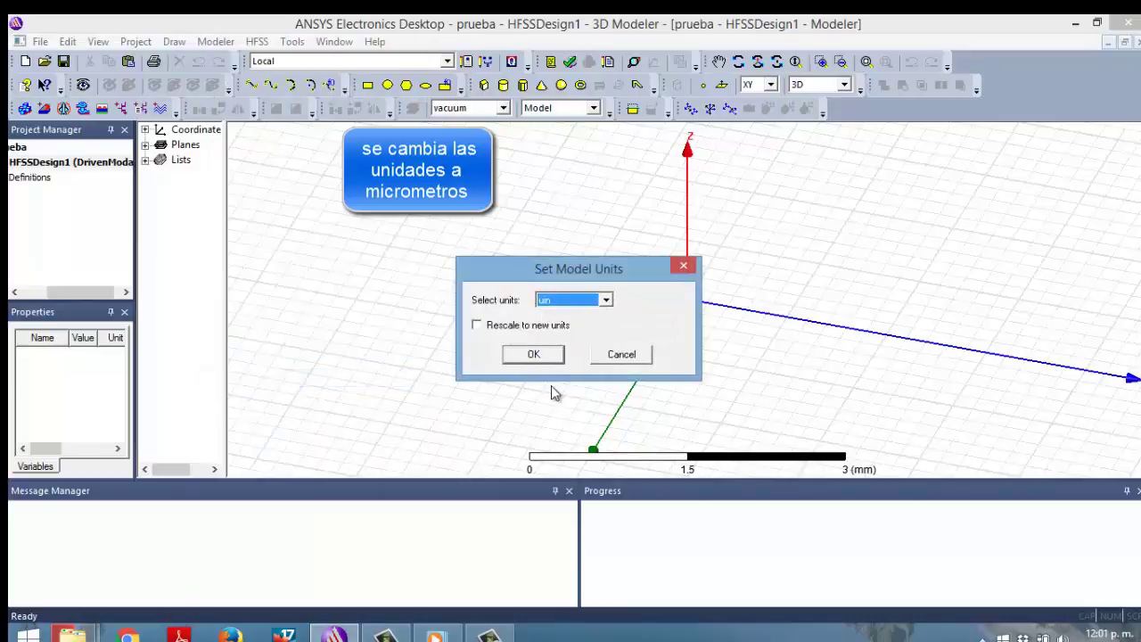
click(606, 301)
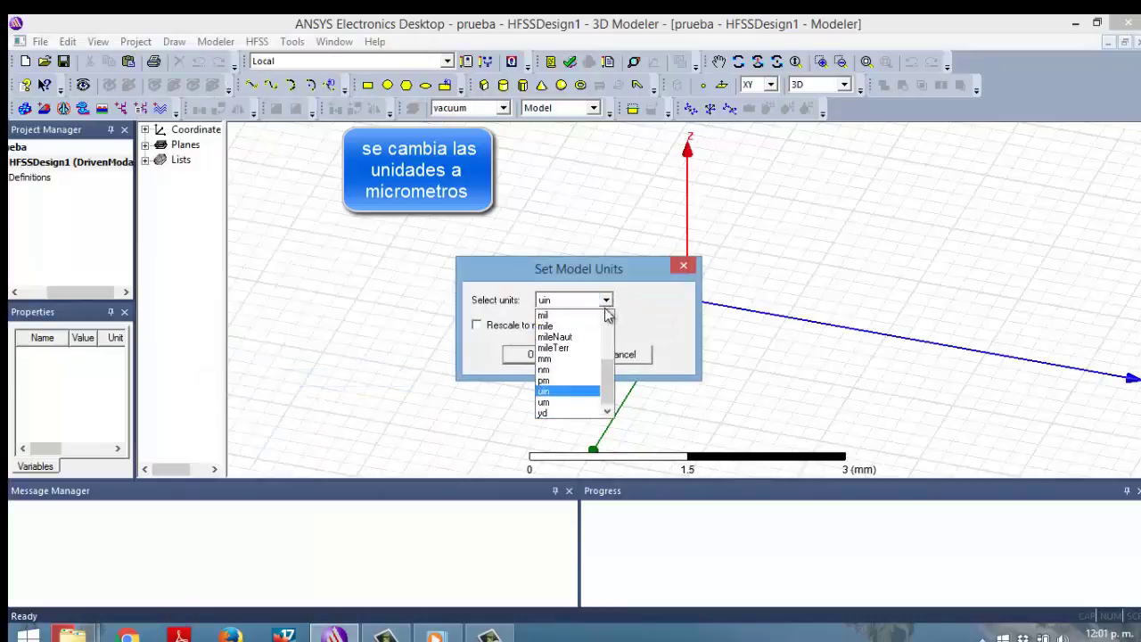
click(554, 403)
click(545, 357)
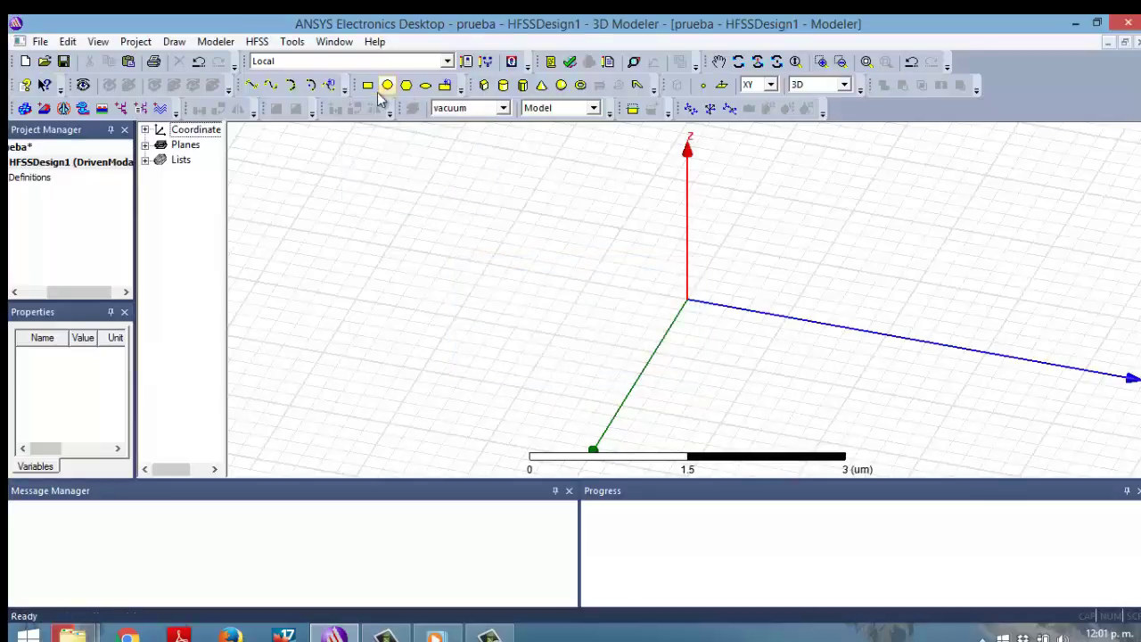
Step: Draw a box for the ground plane from 0, -2, 0, about 2 um by 5.2 um and 0.4 um high
click(484, 85)
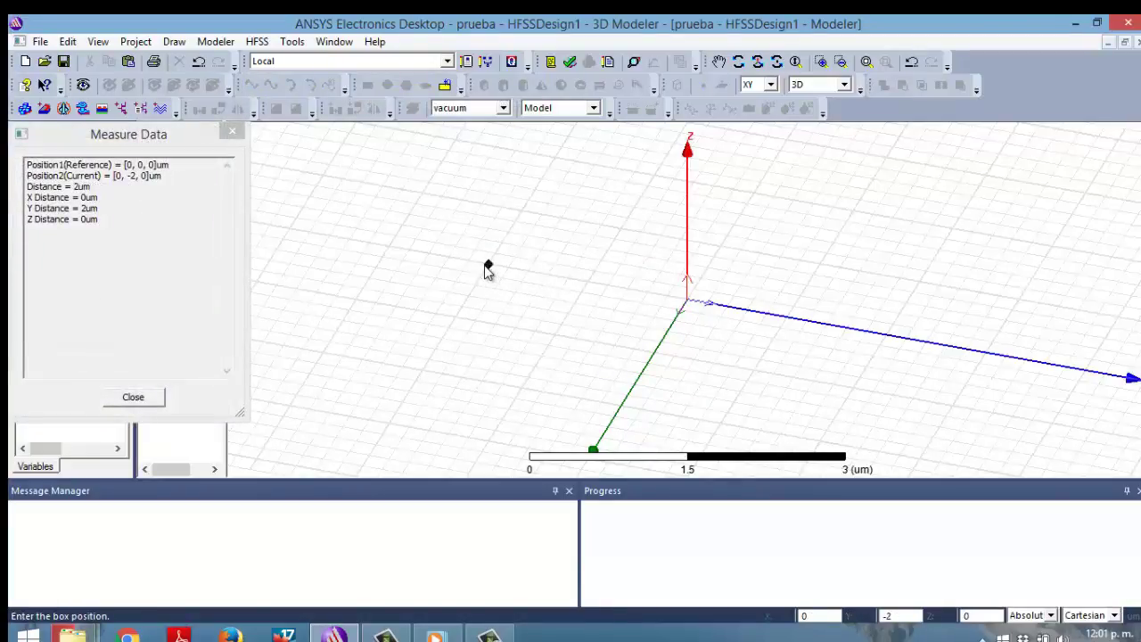
click(488, 266)
click(939, 461)
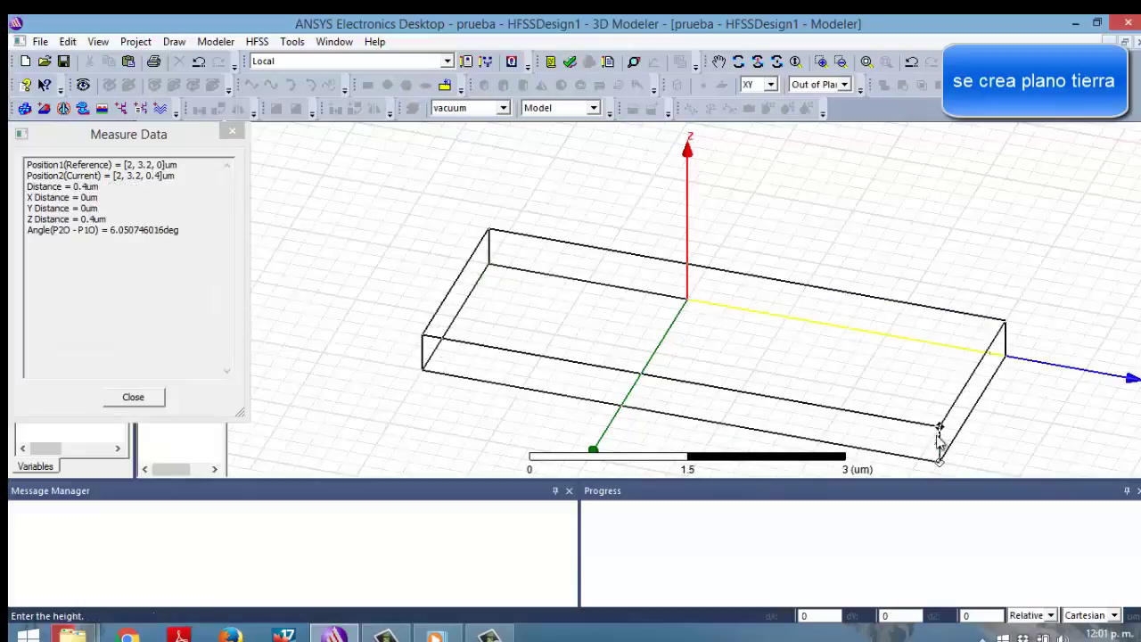
click(939, 428)
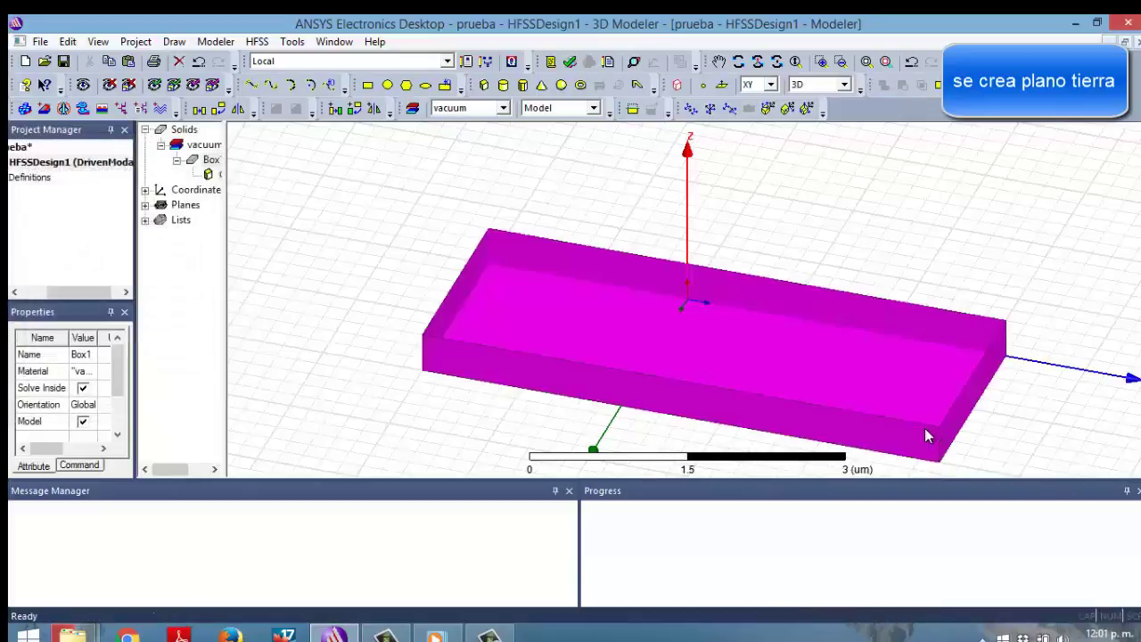
Step: Rename the ground-plane box gnd and assign it copper from the material library
click(80, 355)
text(gp)
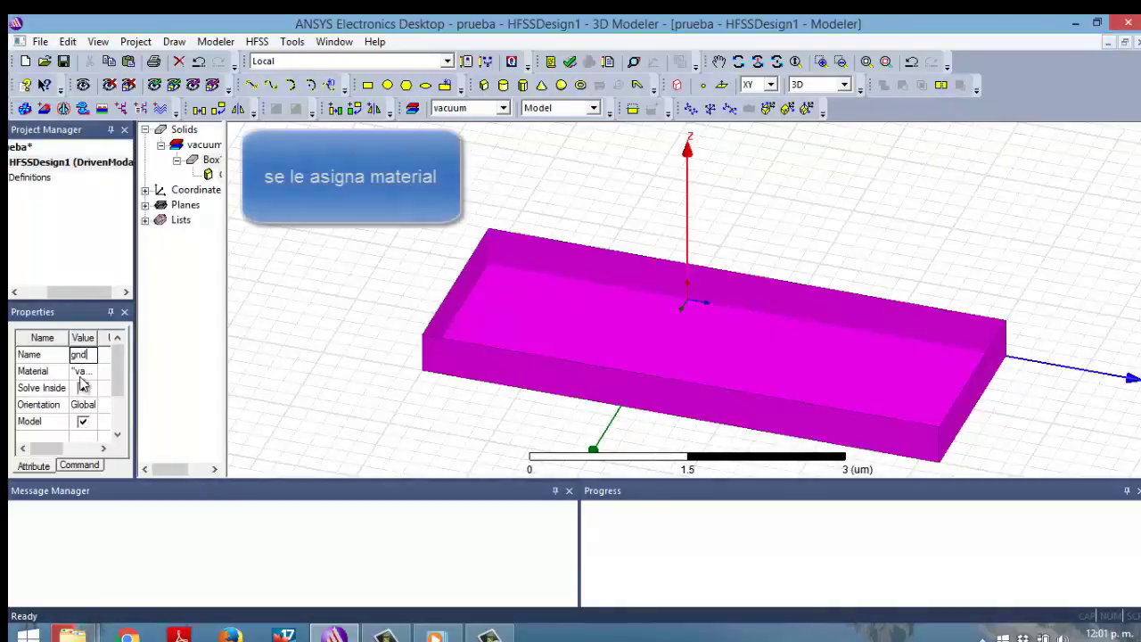
click(80, 371)
click(88, 371)
click(87, 387)
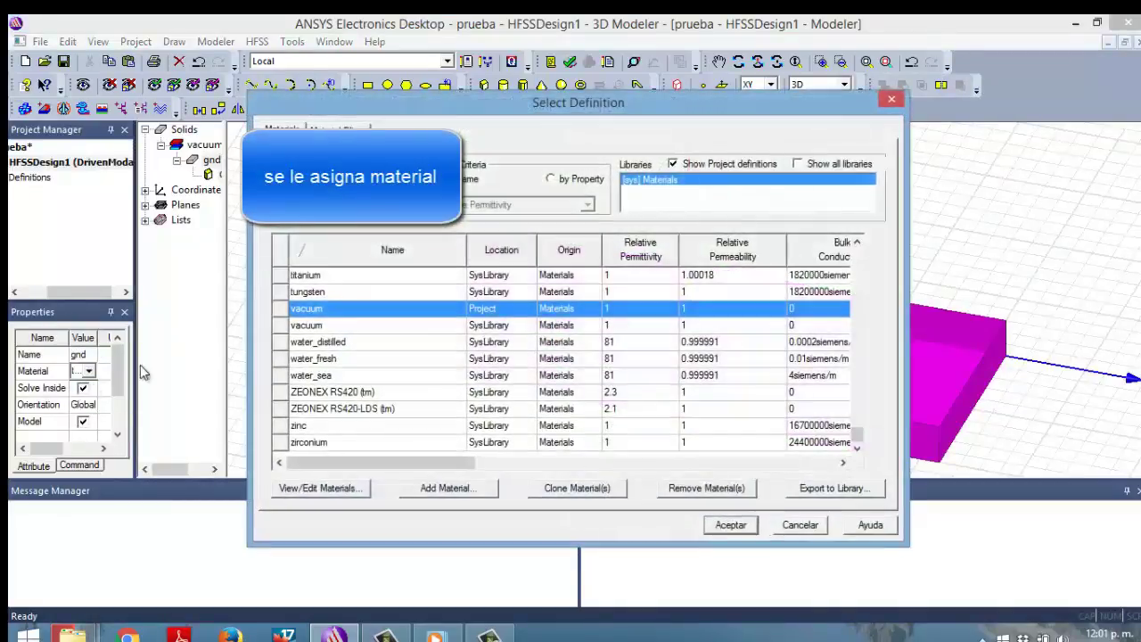
text(co)
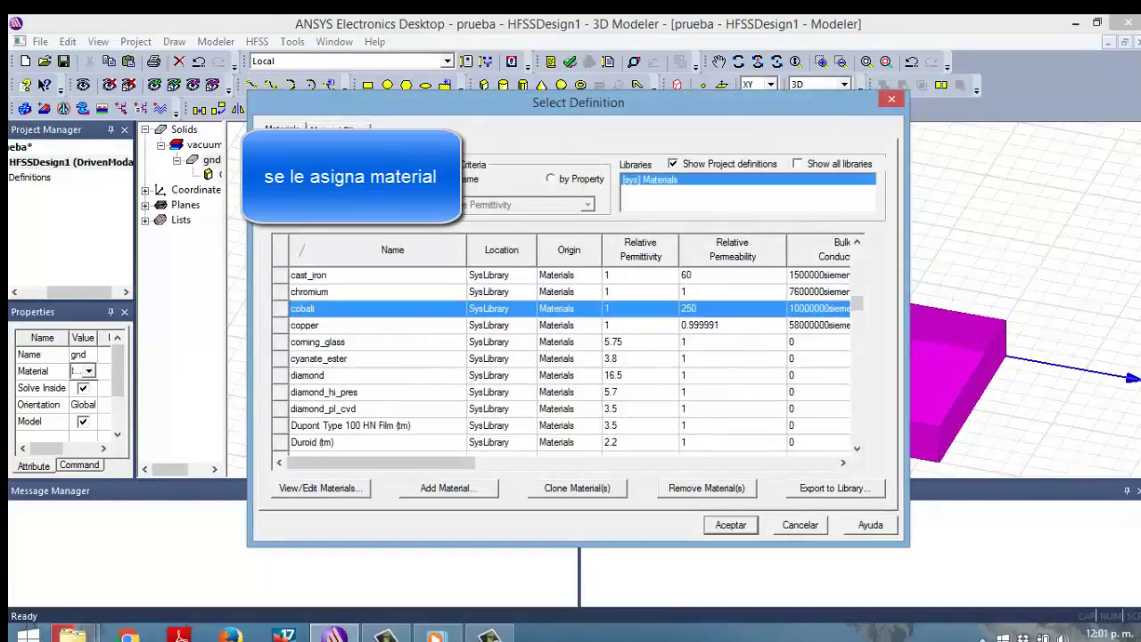
click(388, 328)
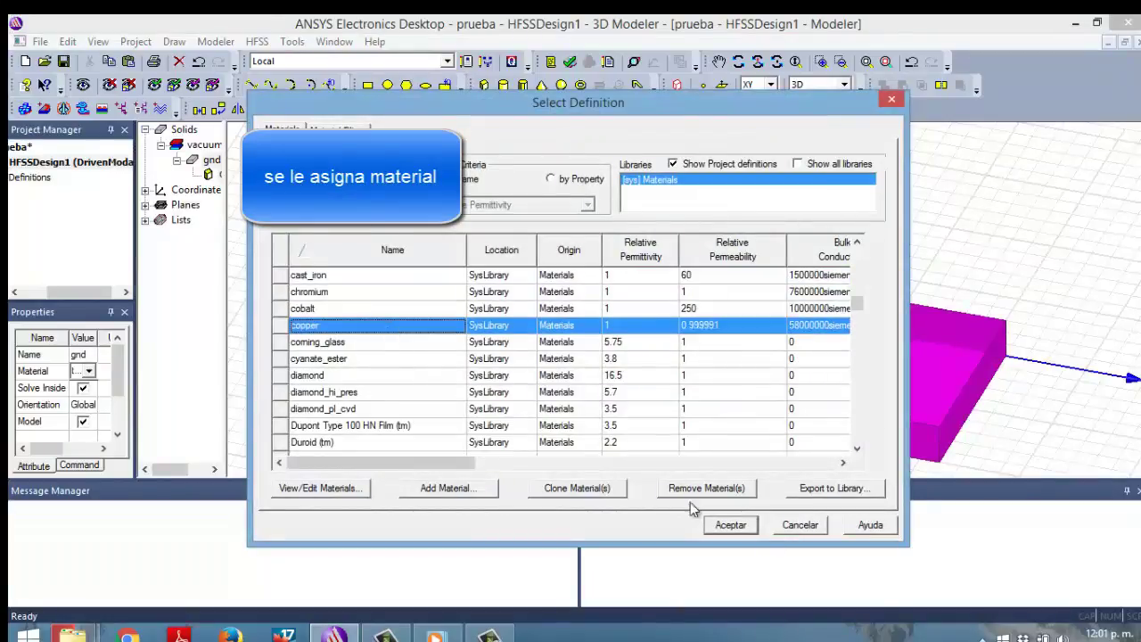
click(730, 525)
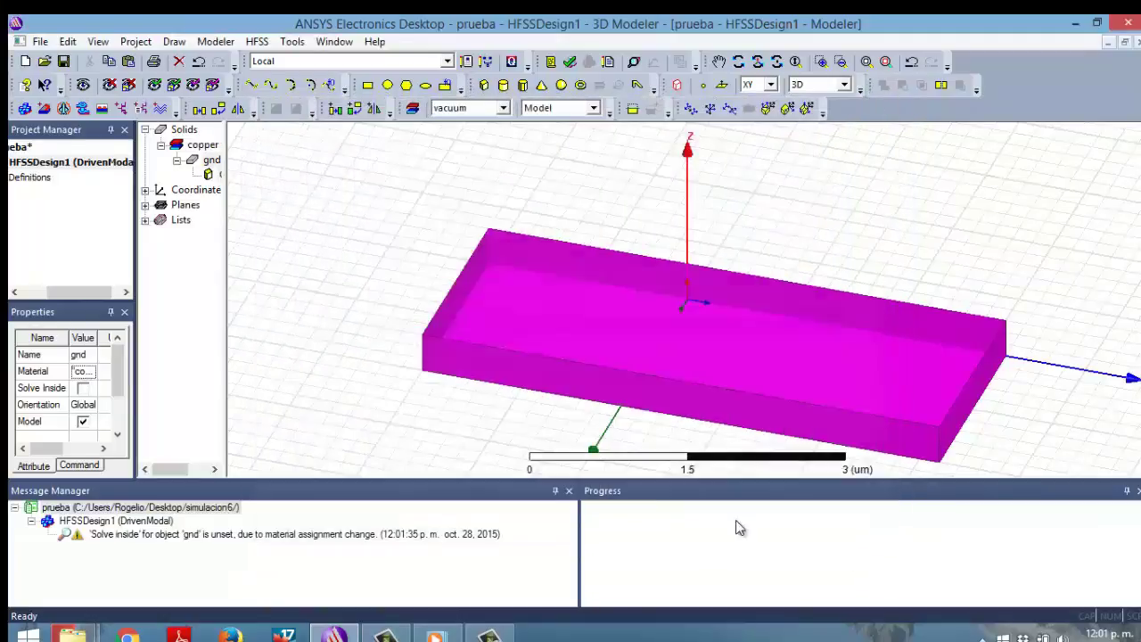
Step: Set the gnd box's colour to orange (RGB 255, 128, 64) and clear the selection
drag(116, 382, 117, 409)
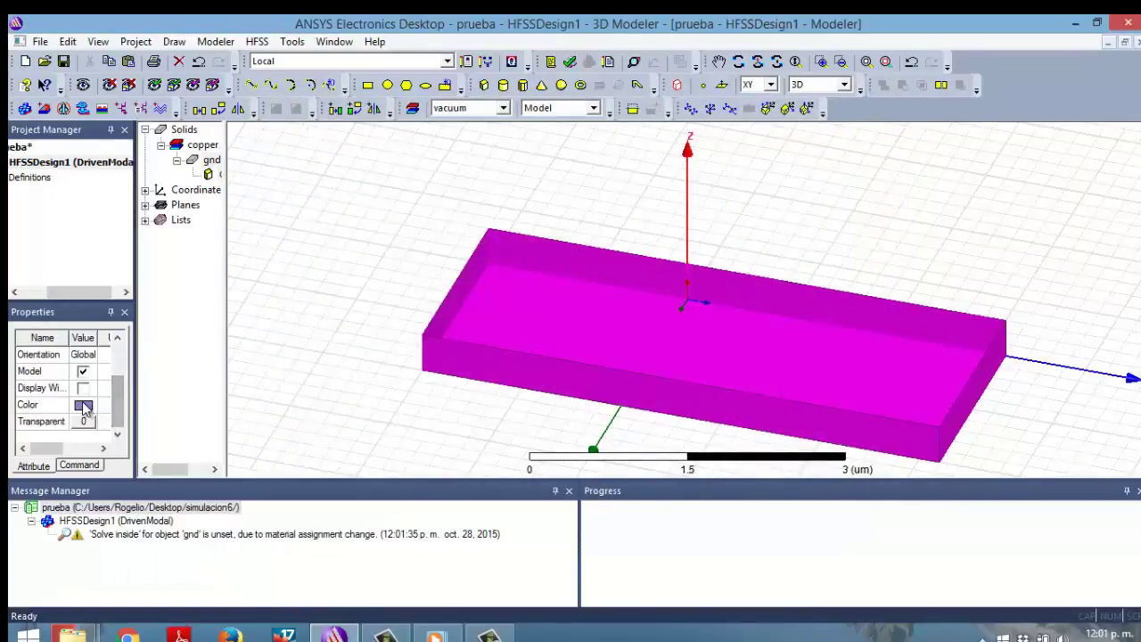
click(84, 404)
click(429, 270)
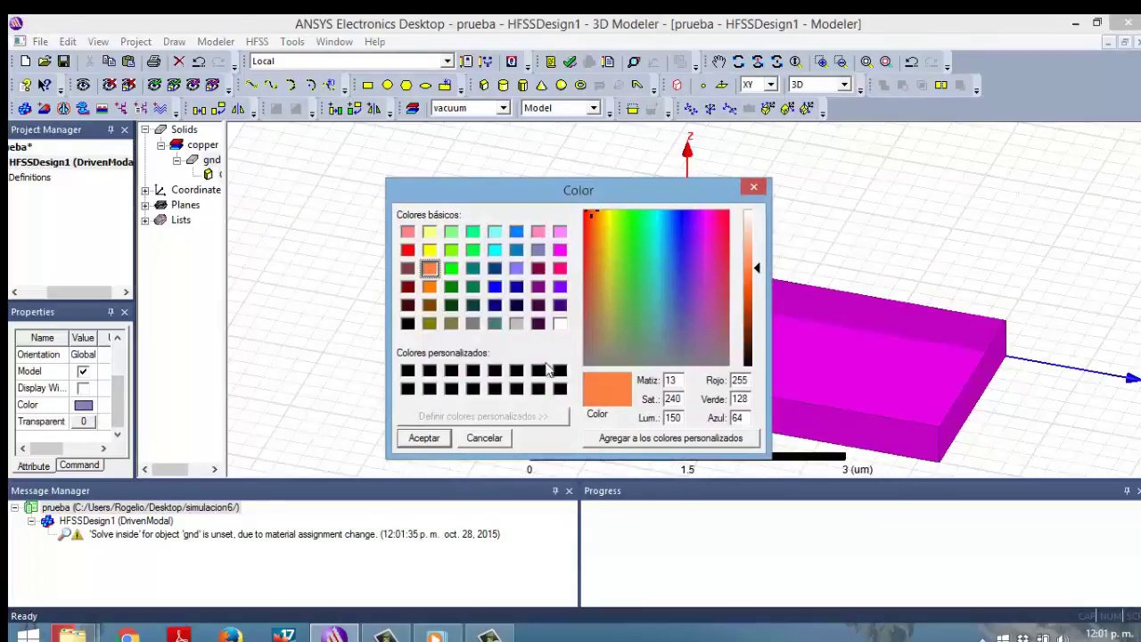
click(421, 437)
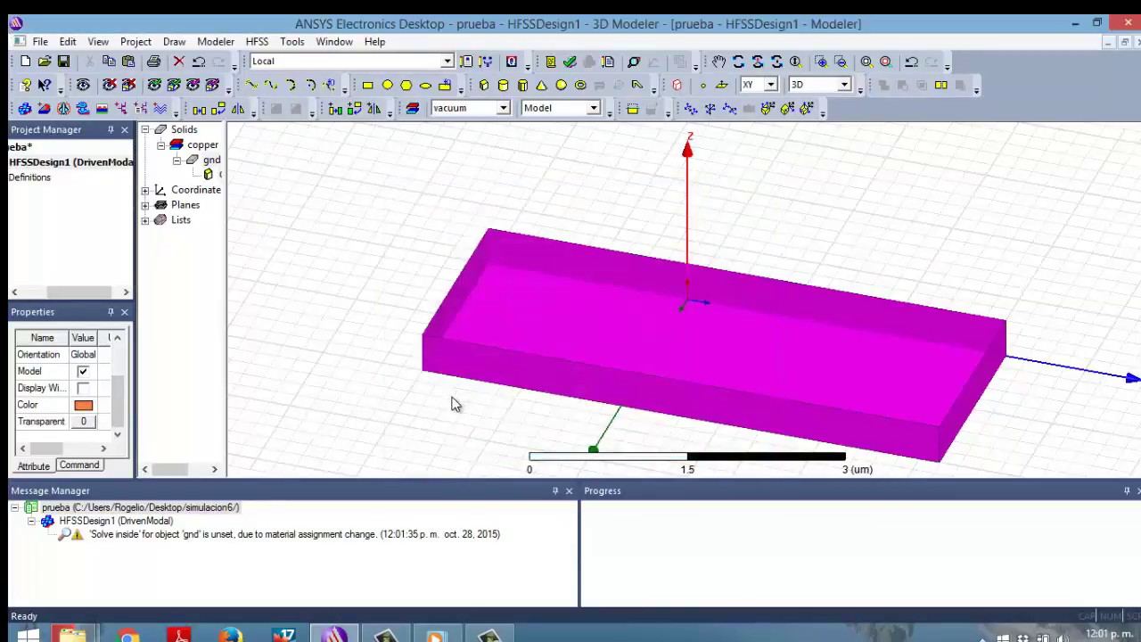
click(451, 403)
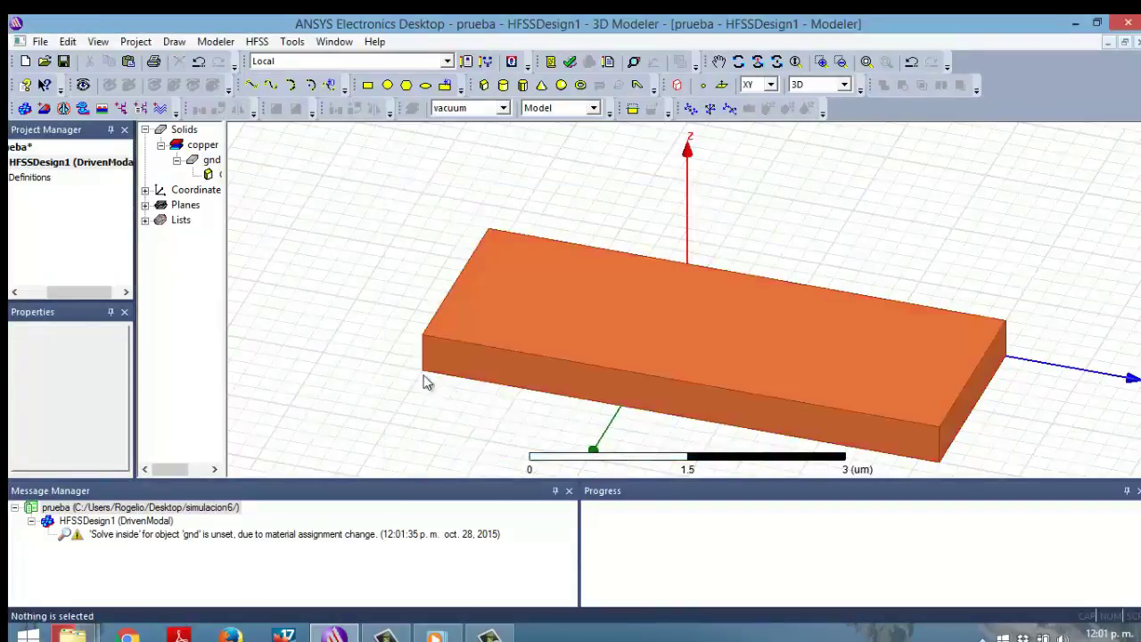
Step: Set the gnd box's position to 0, -250, 0 and its size to X 2703.8, Y 500 and Z 2.06 um
double_click(211, 176)
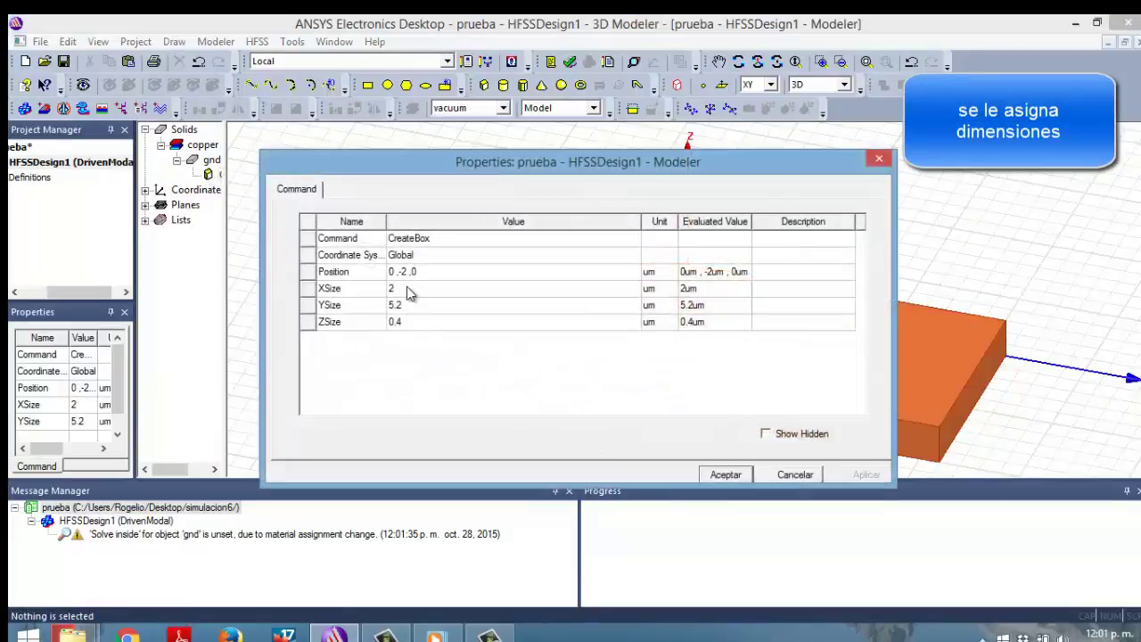
click(407, 272)
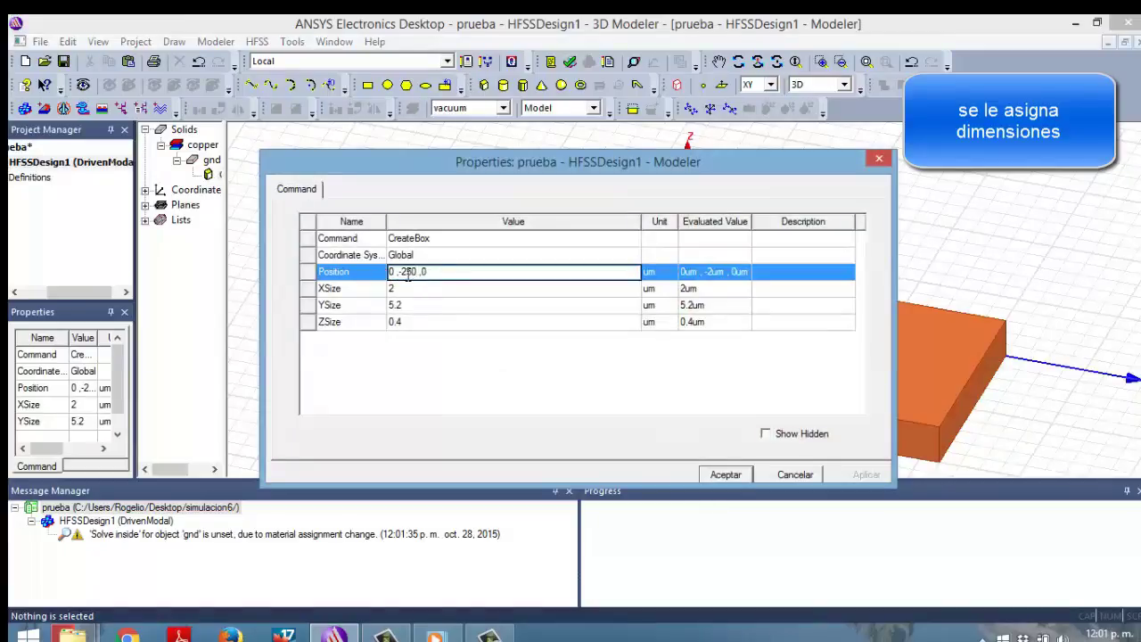
click(415, 288)
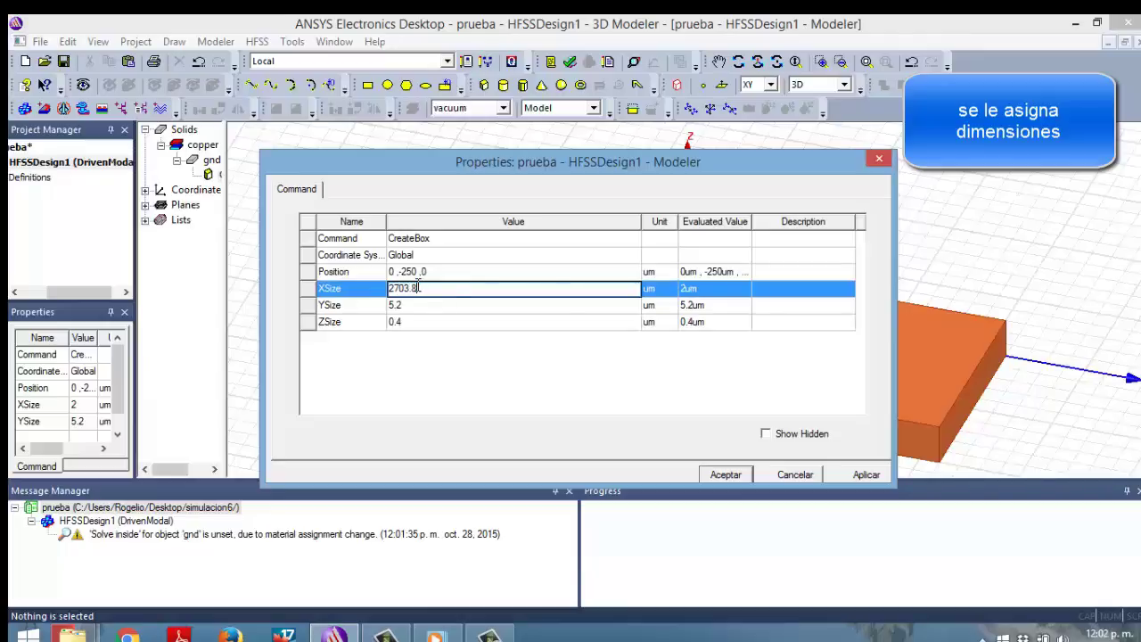
click(419, 305)
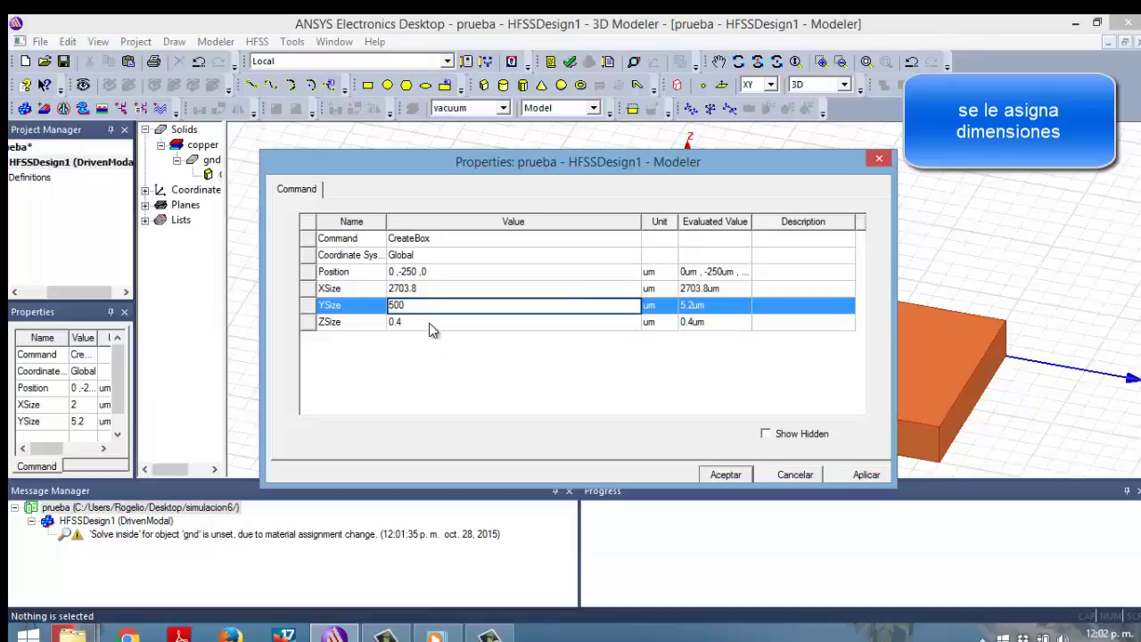
click(430, 322)
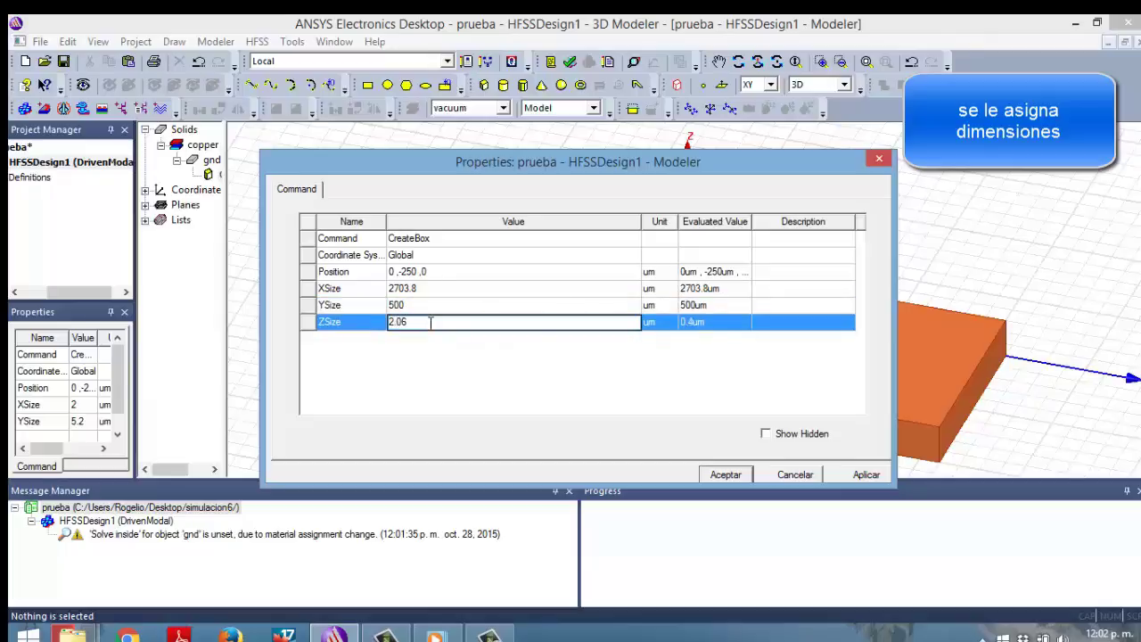
text(2.06)
click(866, 474)
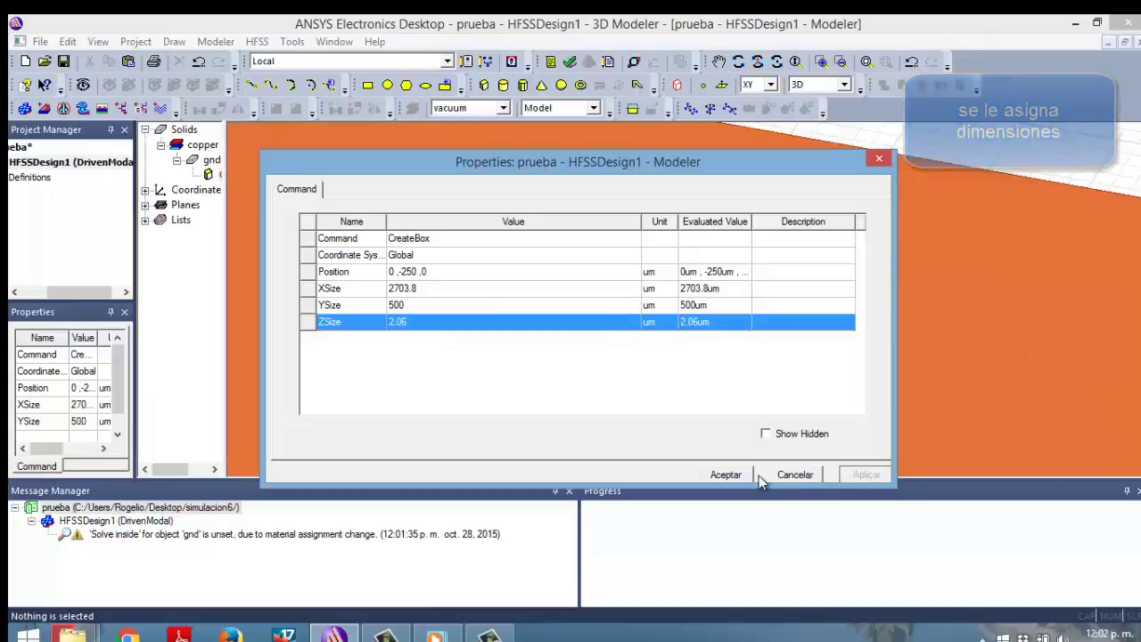
click(740, 471)
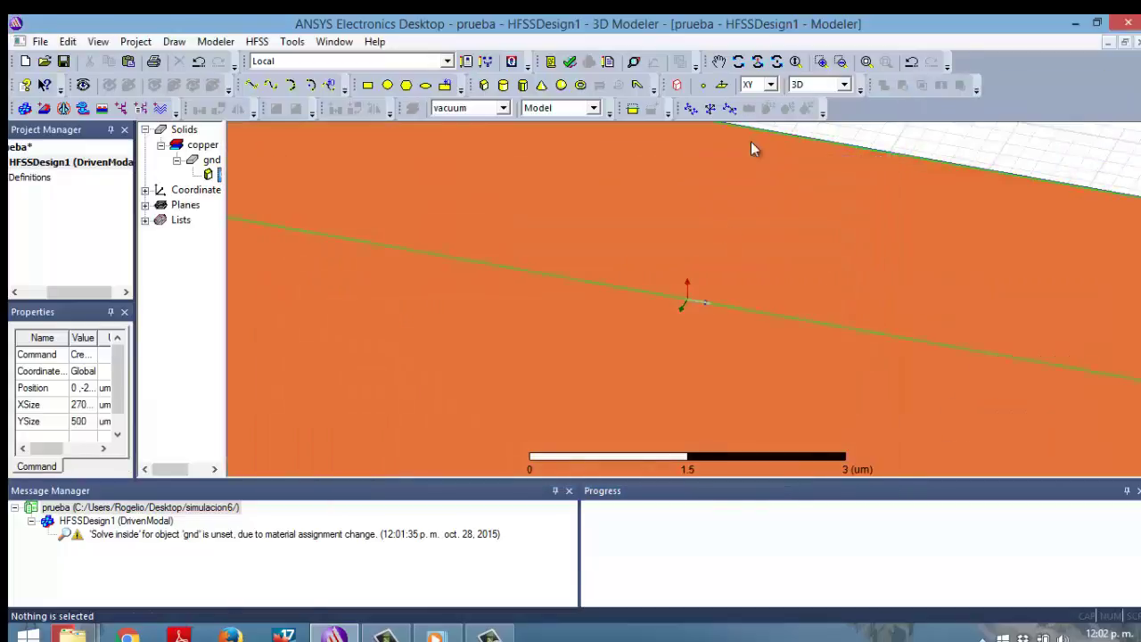
Step: Draw a second box covering the whole upper face of the ground plane, about 198 um high
click(869, 63)
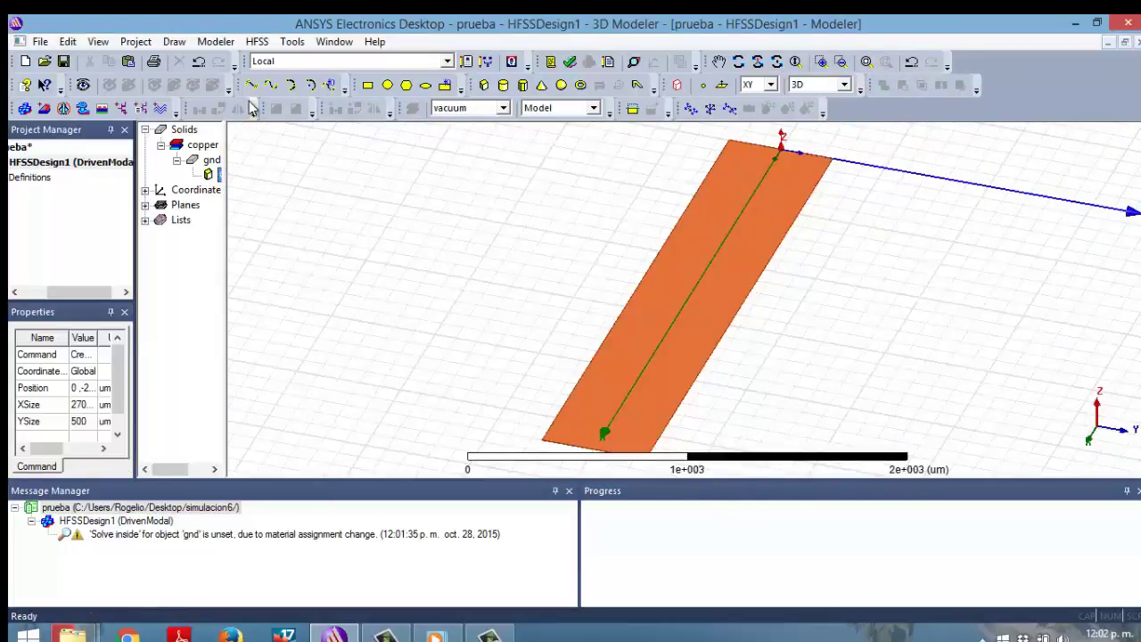
click(486, 84)
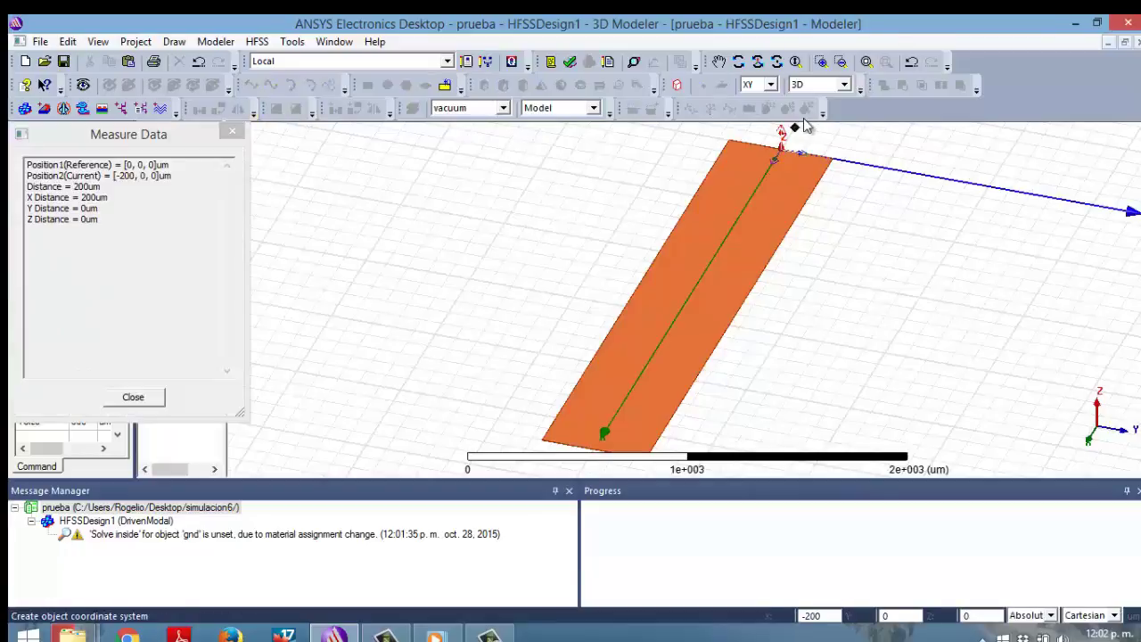
scroll(731, 145, up, 1)
click(731, 147)
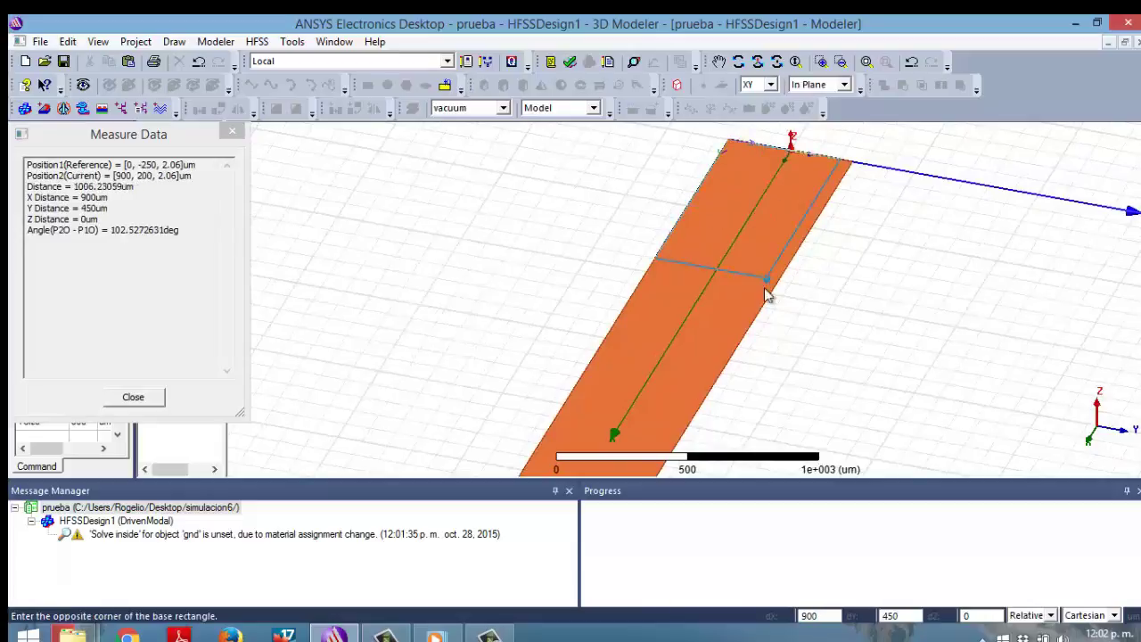
scroll(688, 368, down, 1)
scroll(682, 376, down, 2)
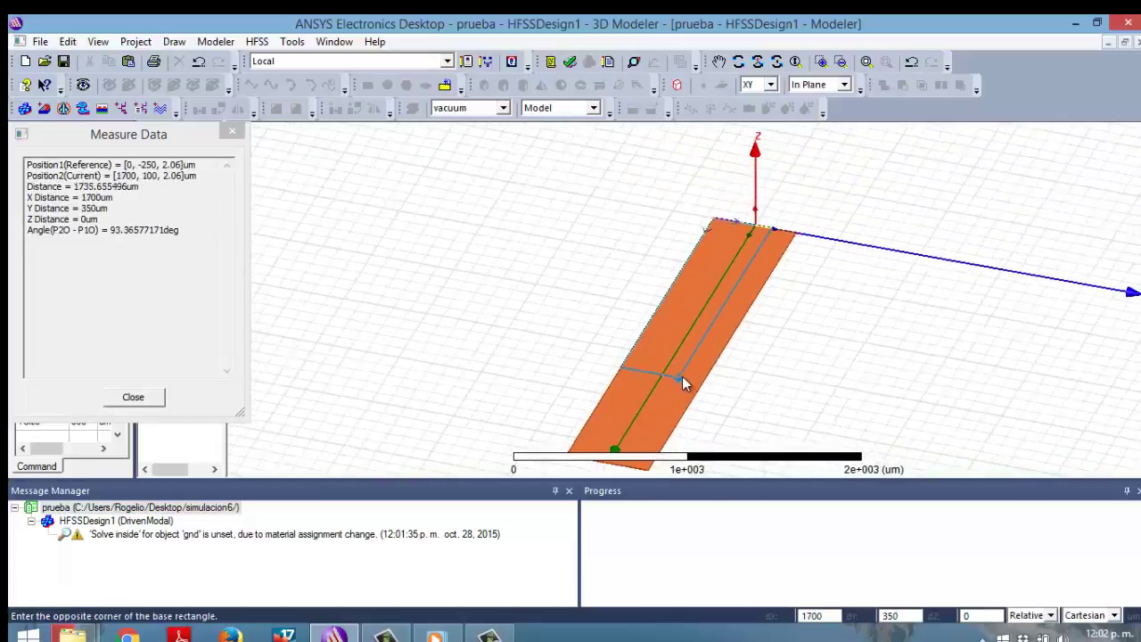
click(652, 461)
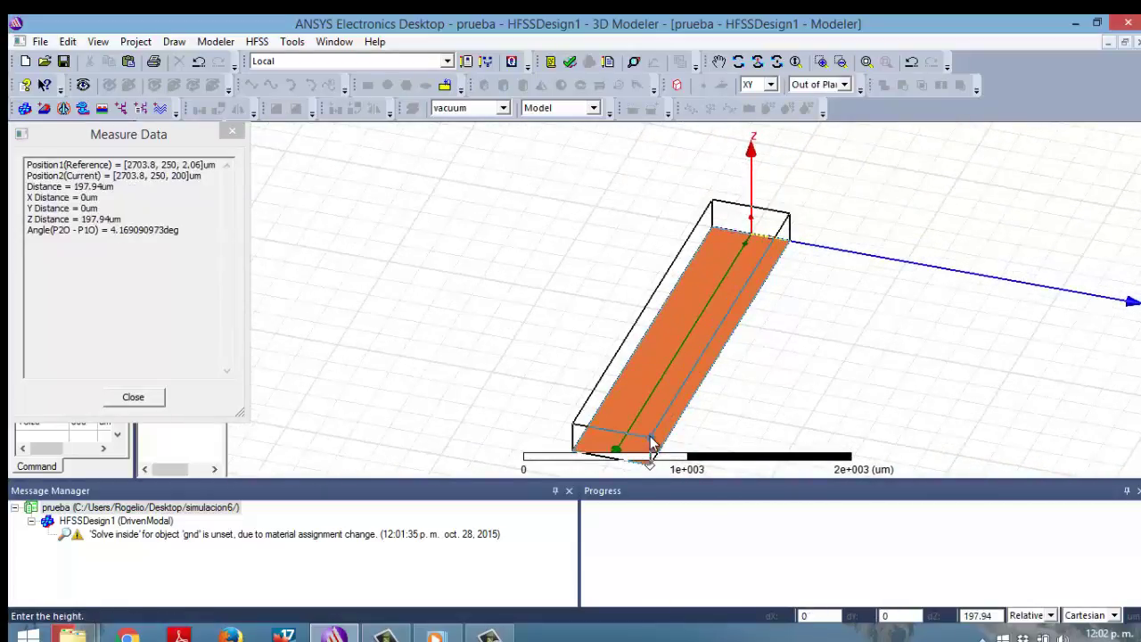
click(652, 443)
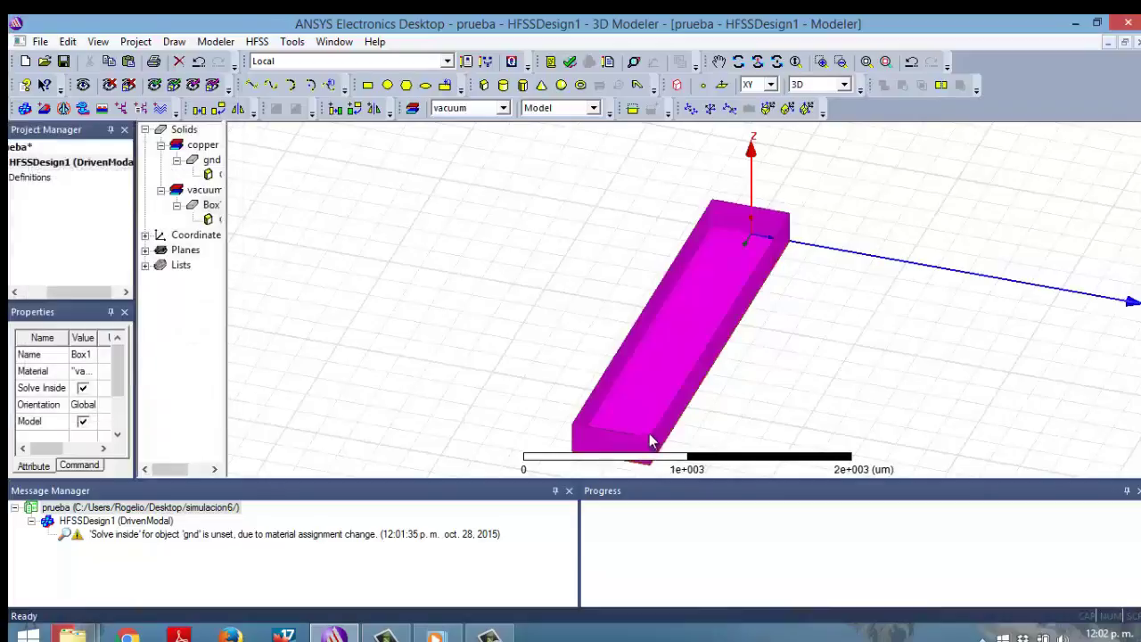
Step: Rename the second box dielectrico and assign it silicon_dioxide from the material library
click(82, 355)
key(BackSpace)
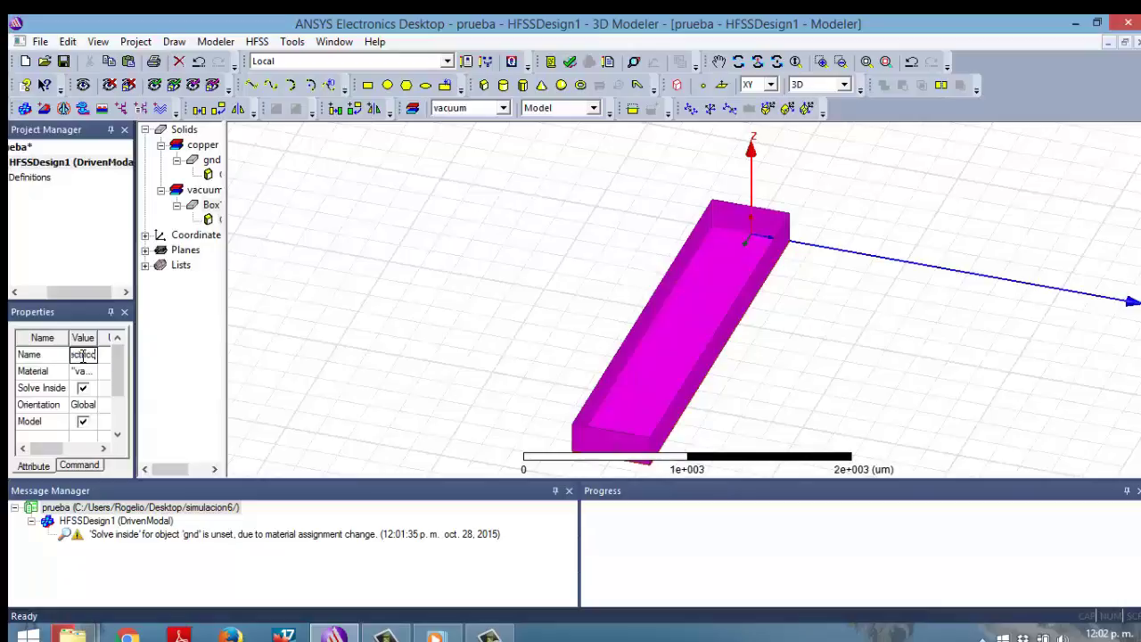
click(89, 371)
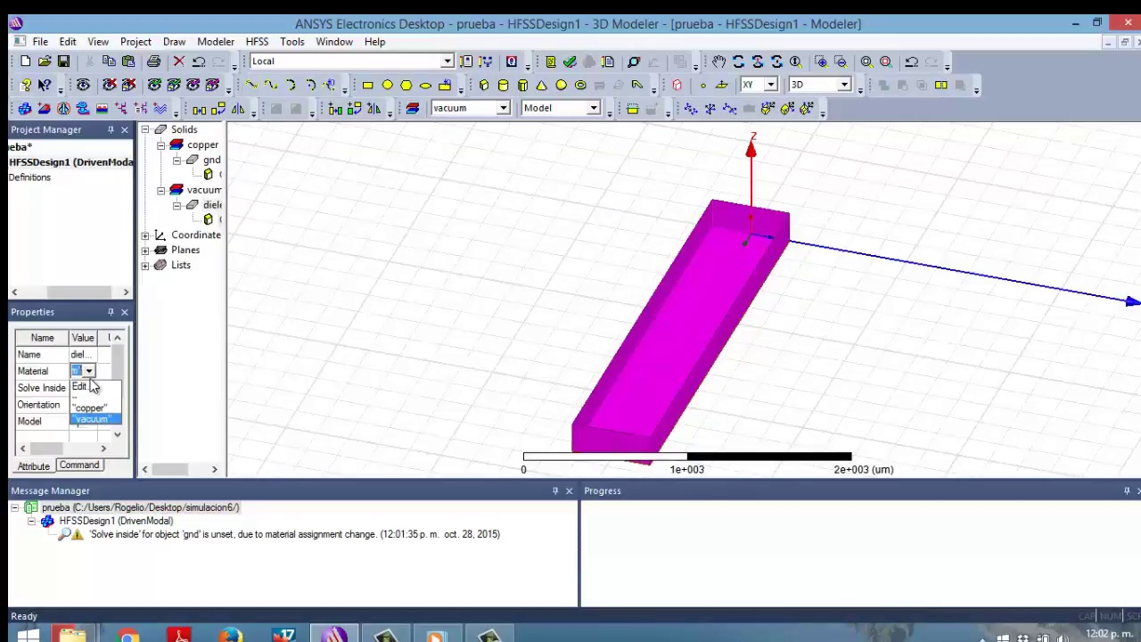
click(83, 389)
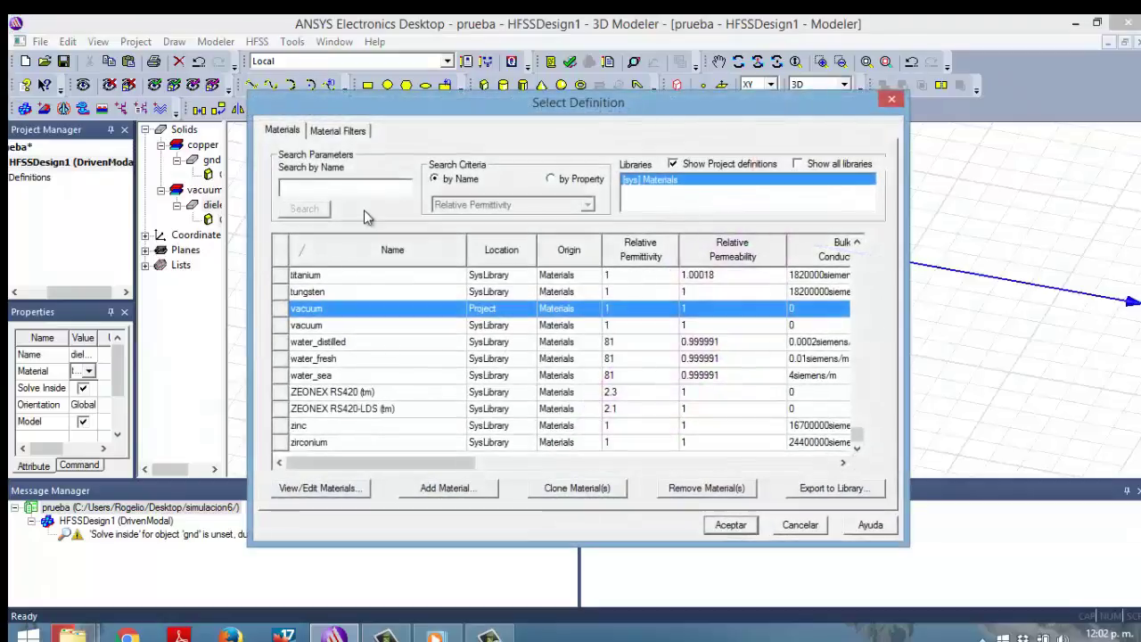
text(s)
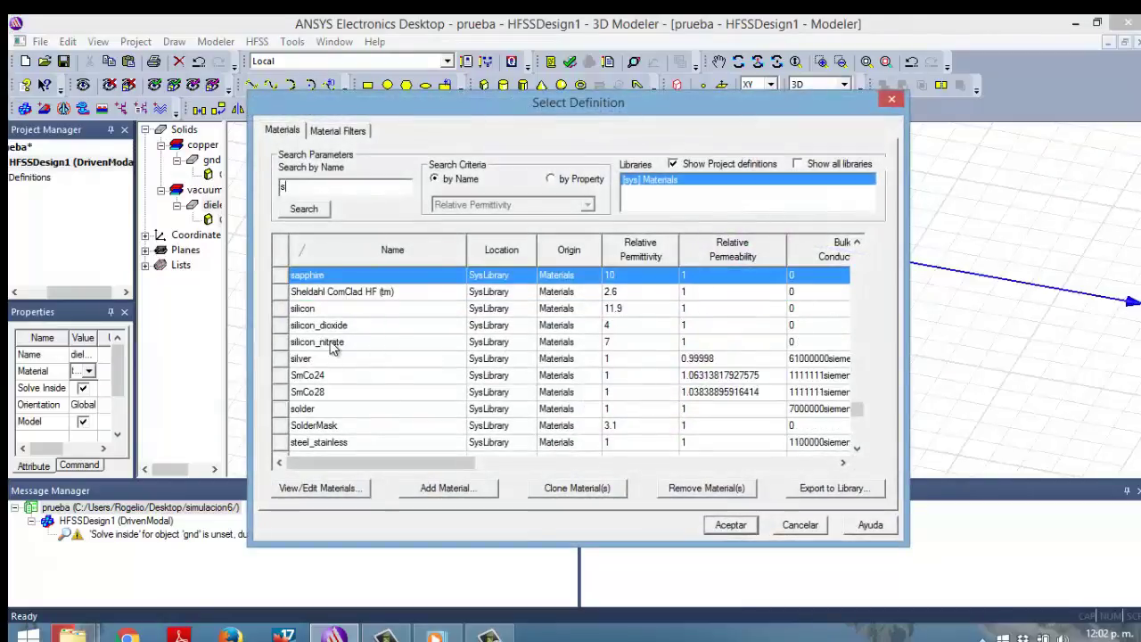
text(il)
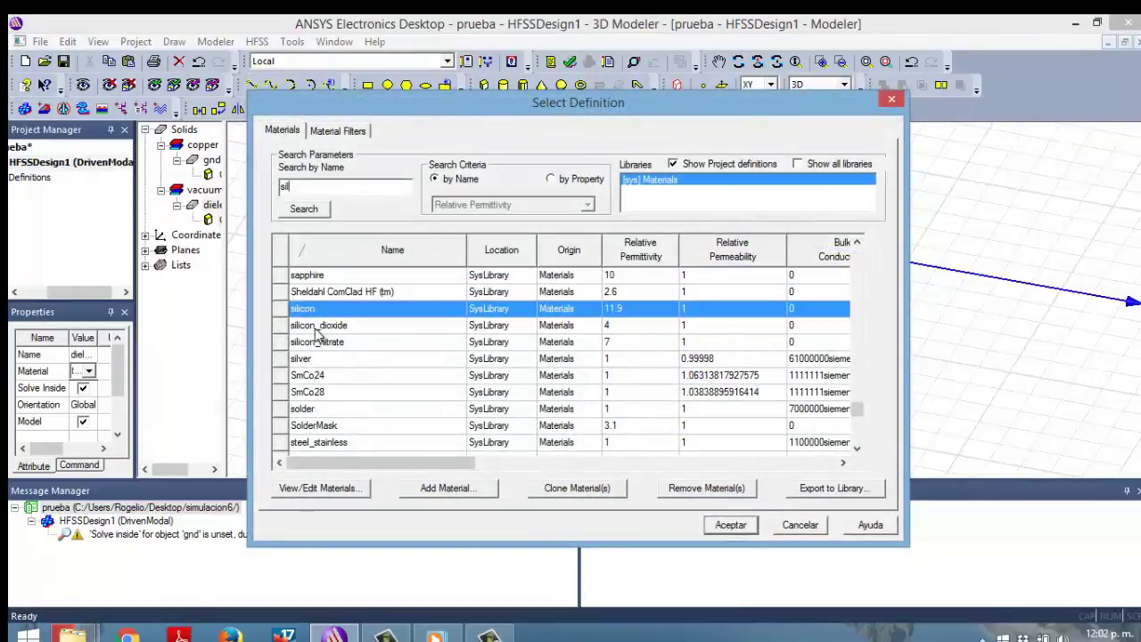
key(Down)
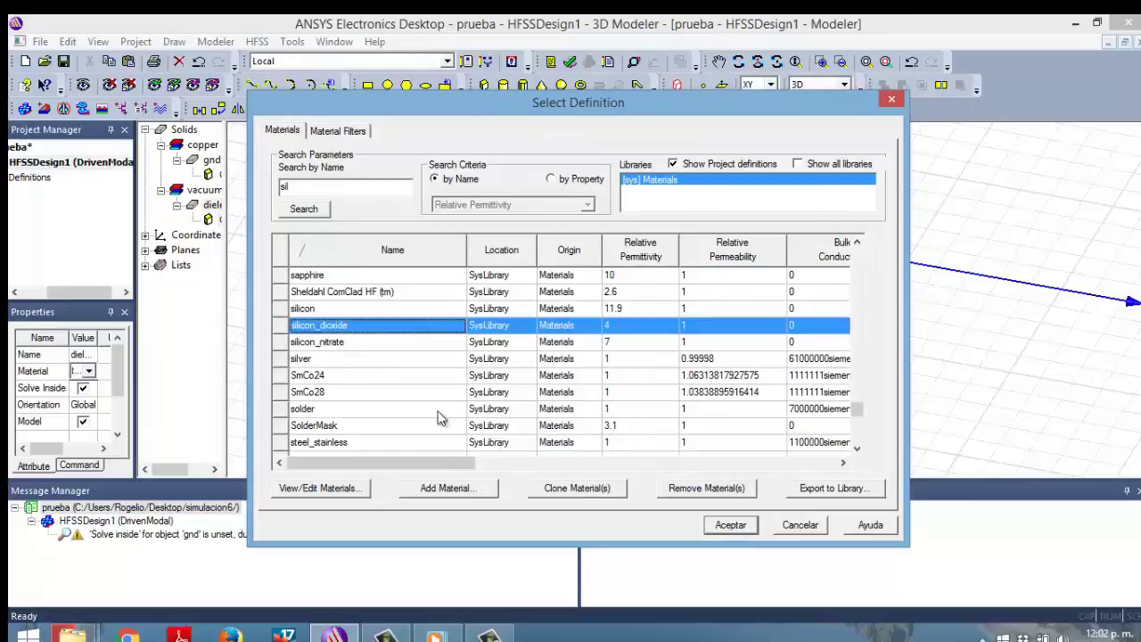
click(730, 525)
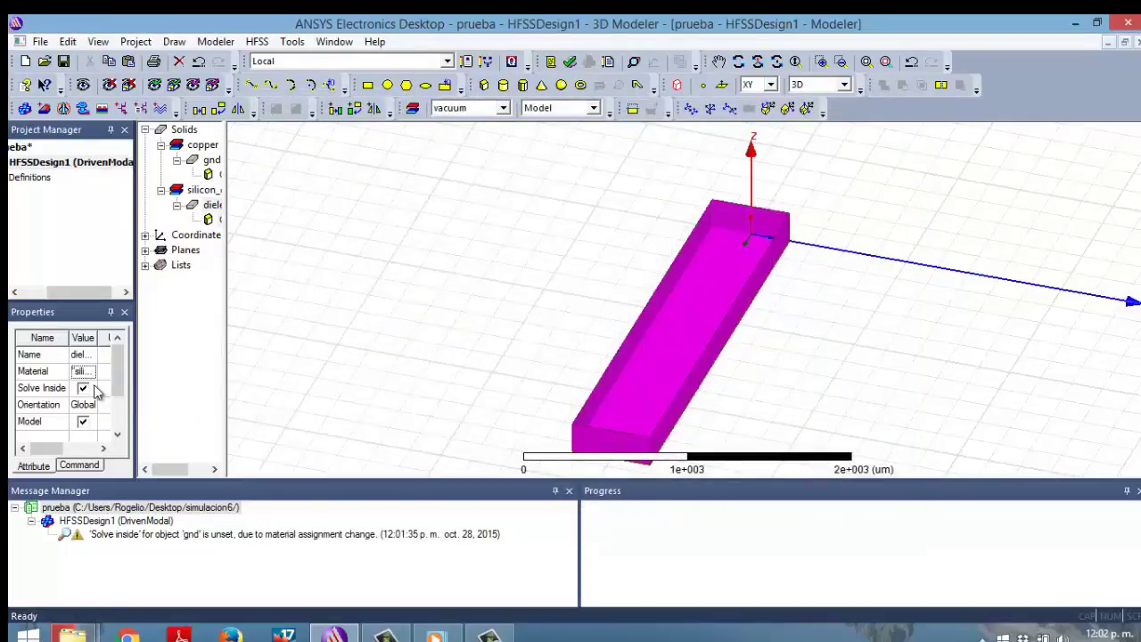
Step: Set the dielectrico box's colour to light yellow (RGB 255, 255, 128) and its transparency to 0.5, and clear the selection
drag(123, 386, 121, 419)
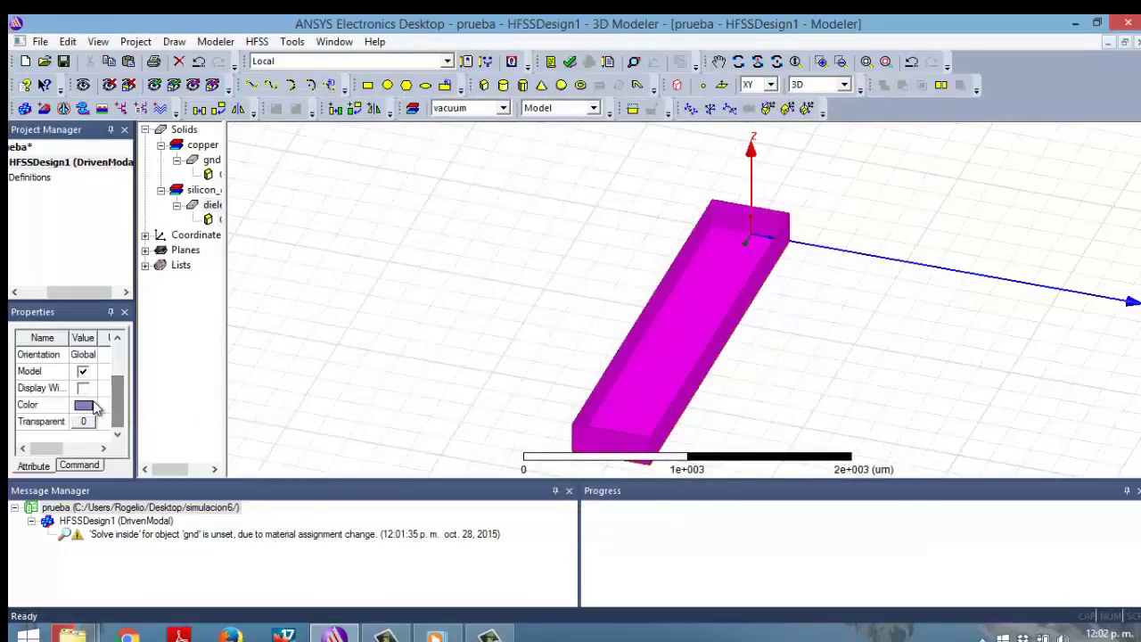
click(83, 405)
click(429, 233)
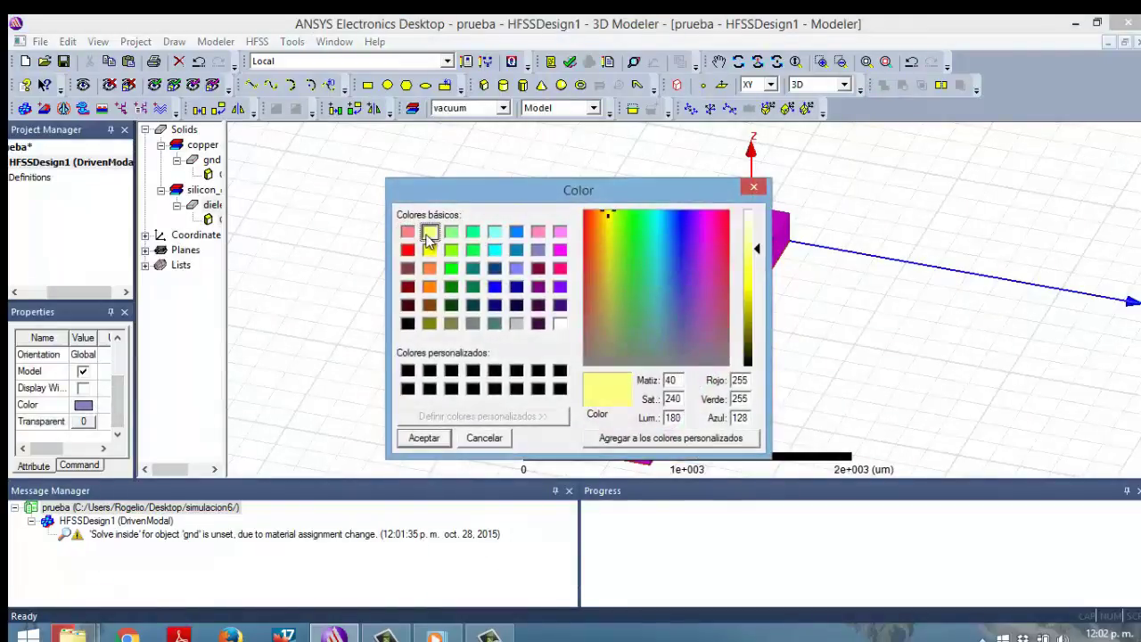
click(426, 438)
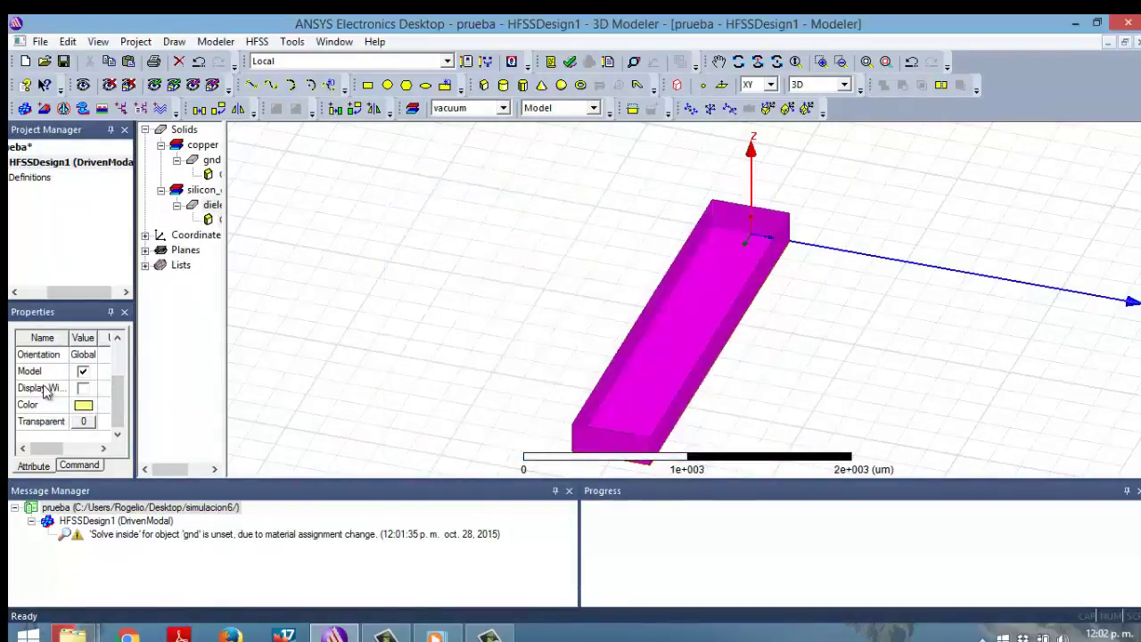
click(87, 421)
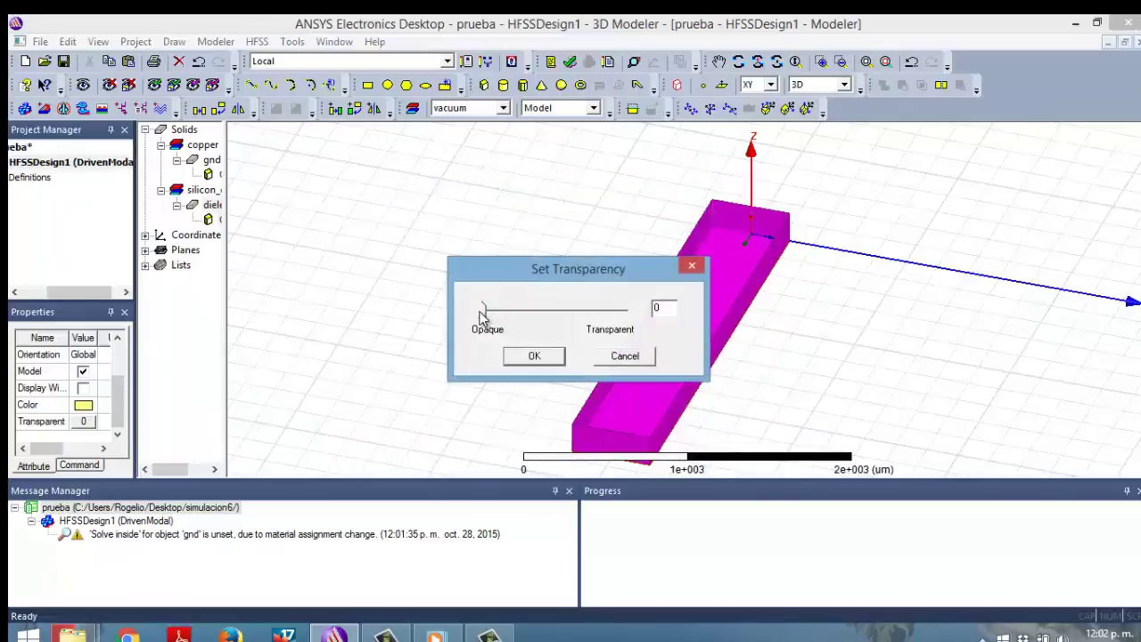
drag(485, 311, 552, 318)
click(559, 365)
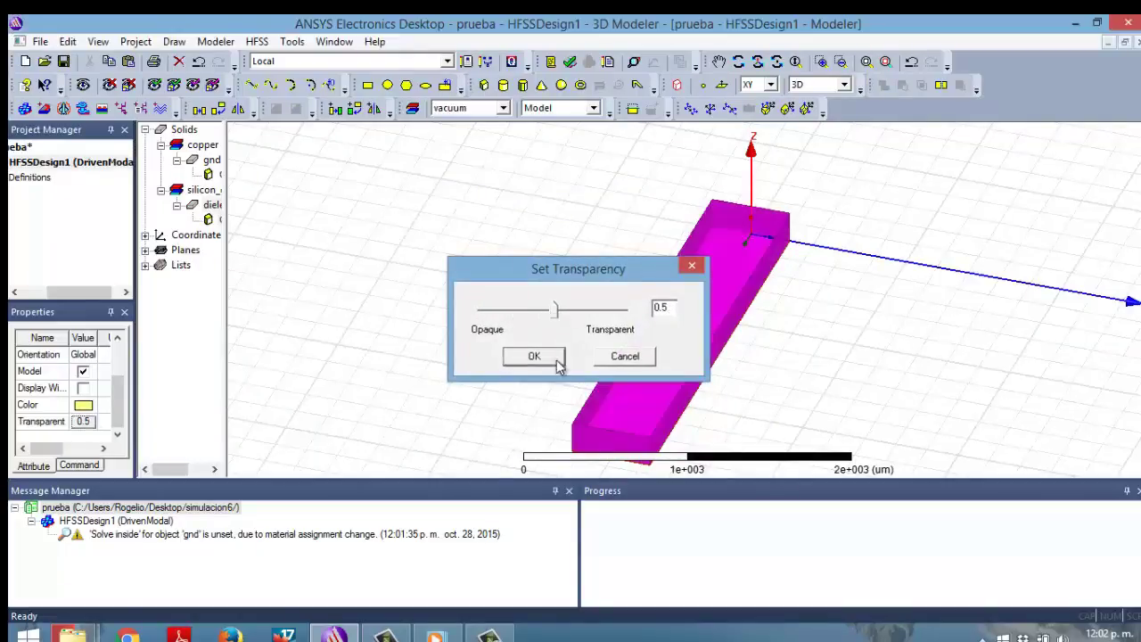
click(822, 363)
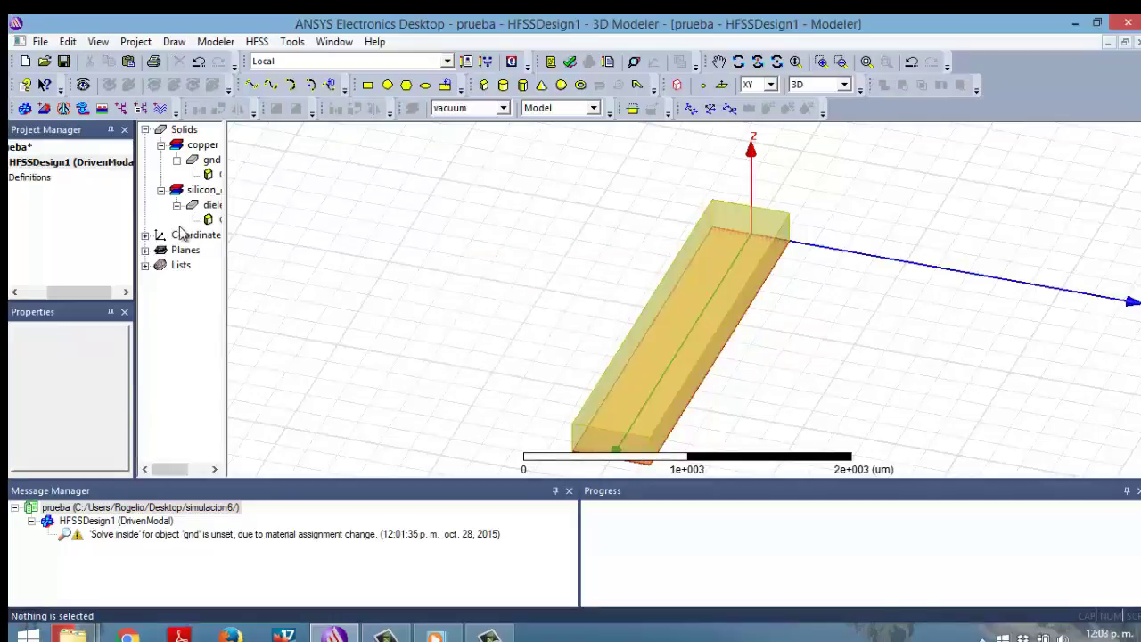
Step: Set the dielectrico box's Z size to 6.32 um and save the project
double_click(218, 221)
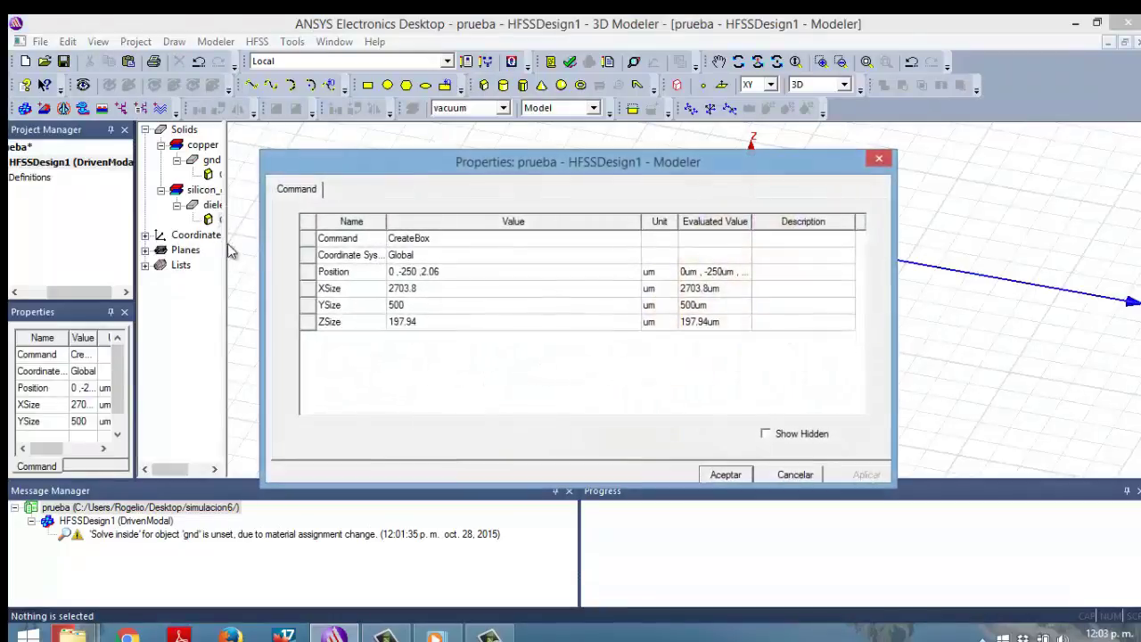
click(429, 321)
key(BackSpace)
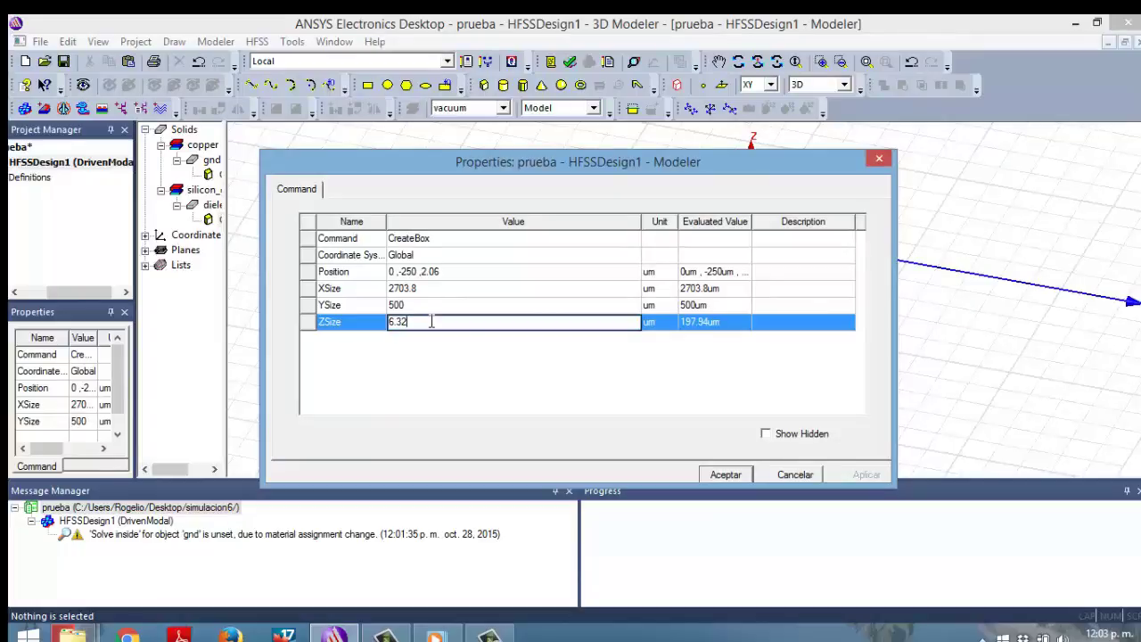
click(735, 475)
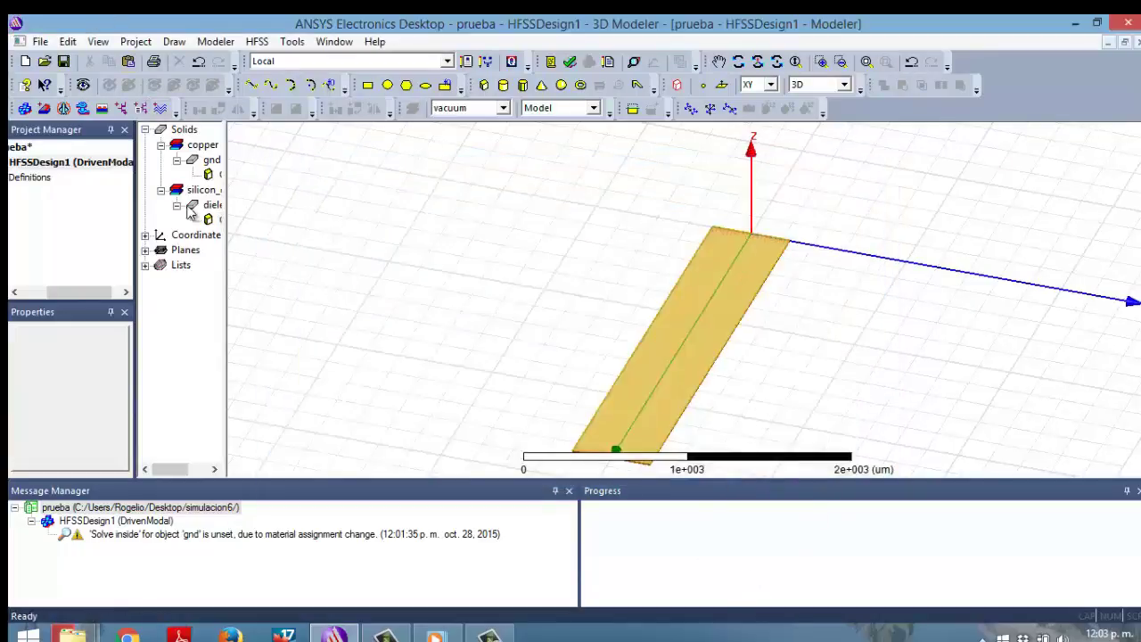
click(63, 61)
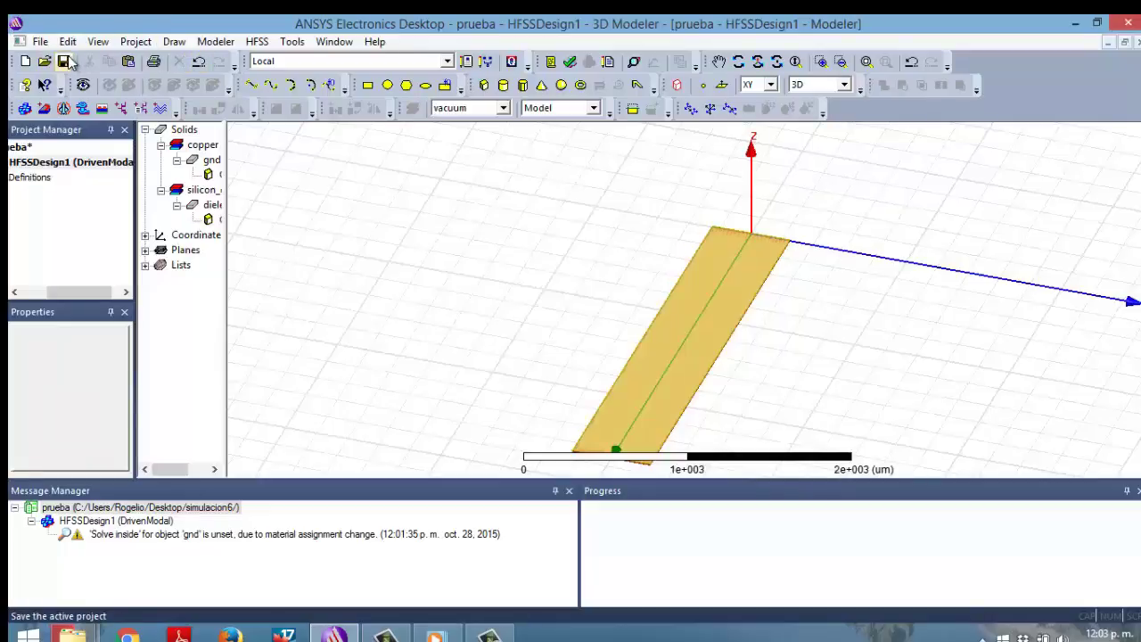
Step: Draw a third box along one long edge of the dielectric's upper face, 2703.8 um long, about 125 um wide and 192 um high
click(484, 85)
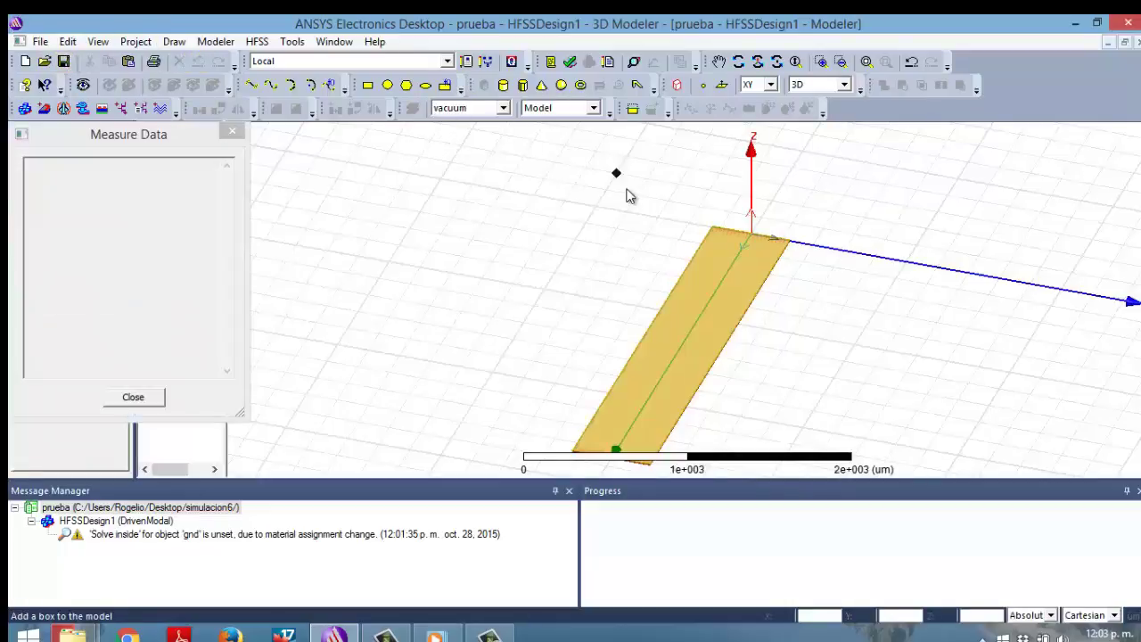
click(717, 231)
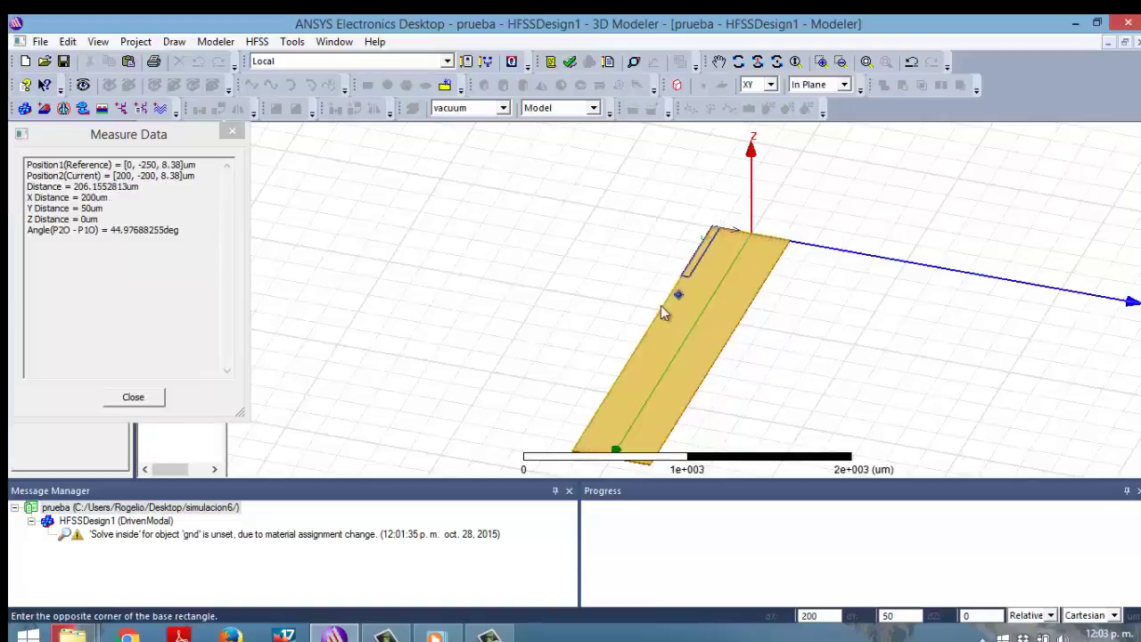
click(595, 453)
click(595, 428)
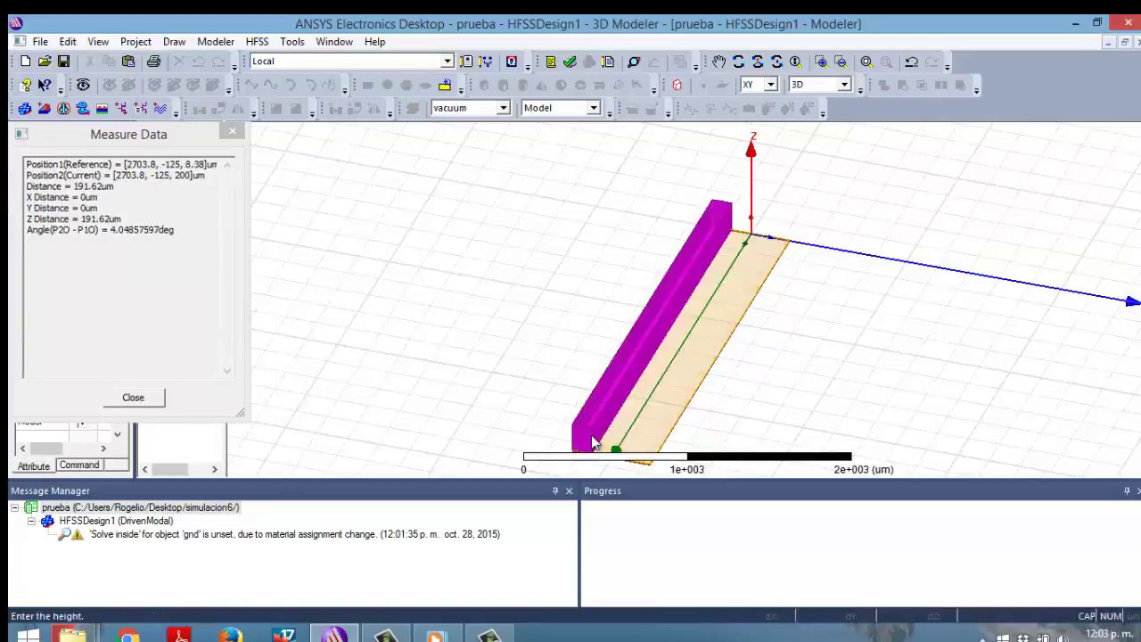
Step: Rename the new box linea and assign it the copper material
click(89, 355)
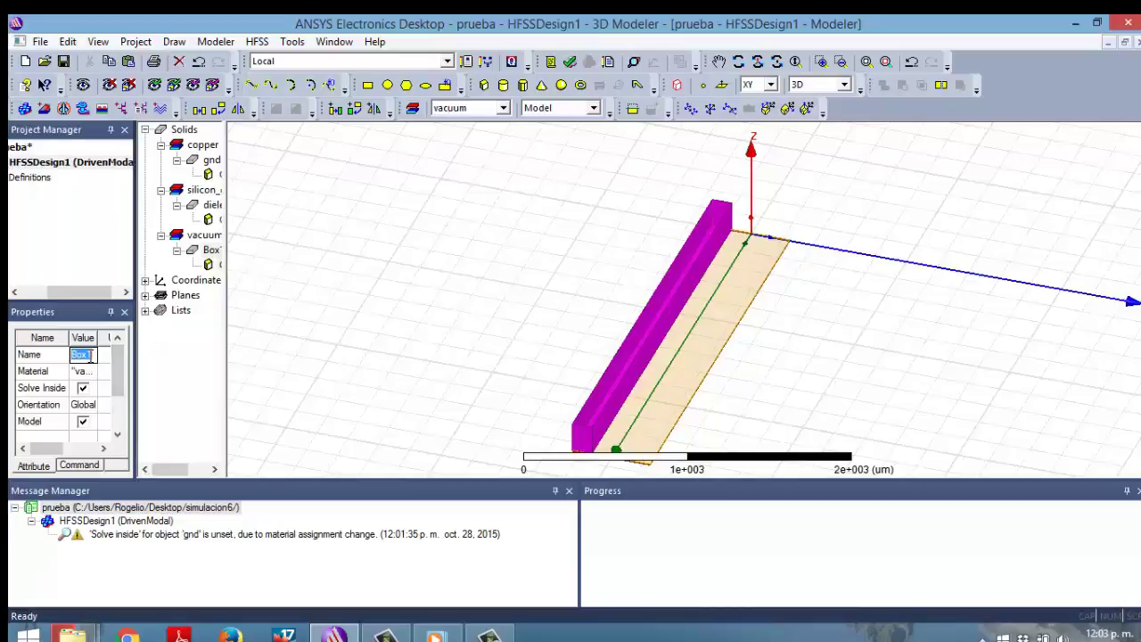
key(BackSpace)
text(linea)
click(90, 371)
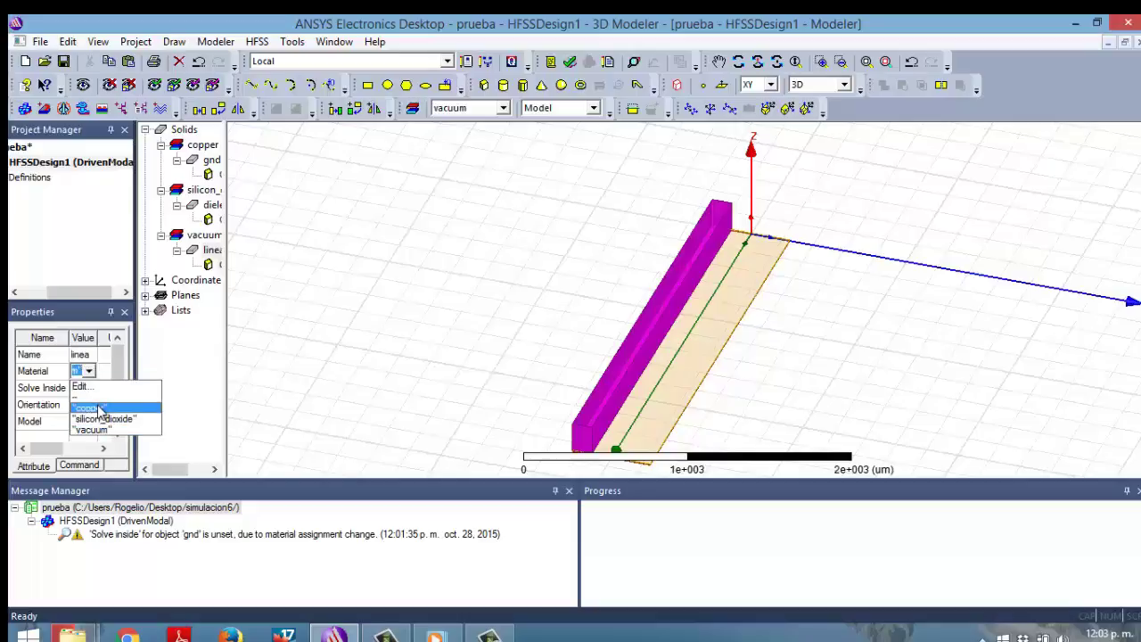
click(89, 407)
Step: Set the linea box's colour to the same orange as gnd and clear the selection
scroll(114, 393, down, 1)
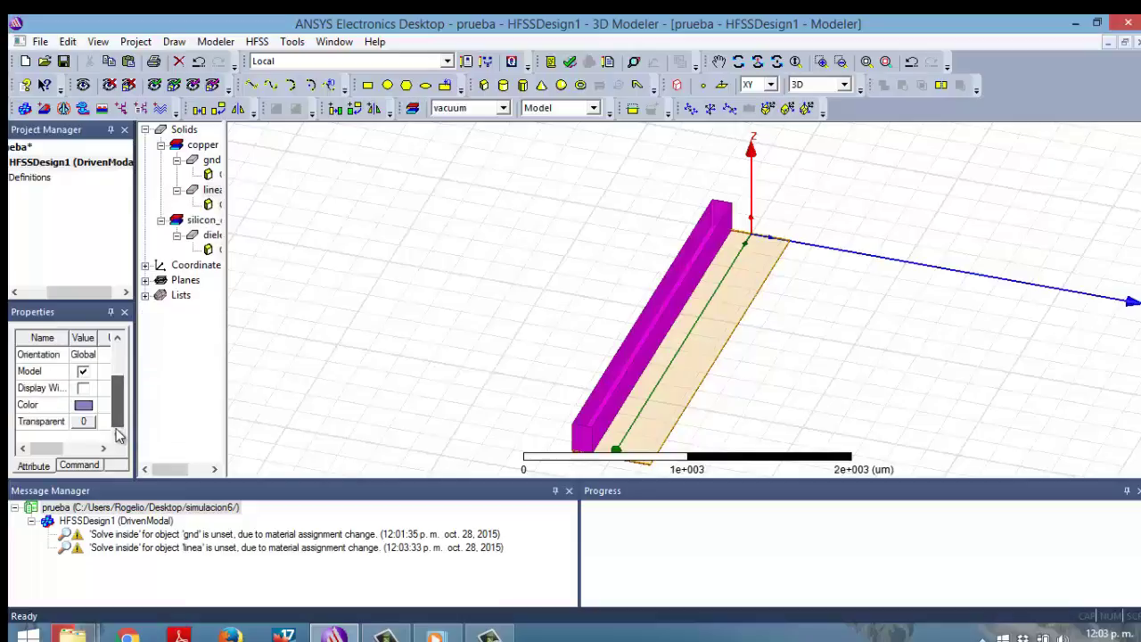
click(83, 404)
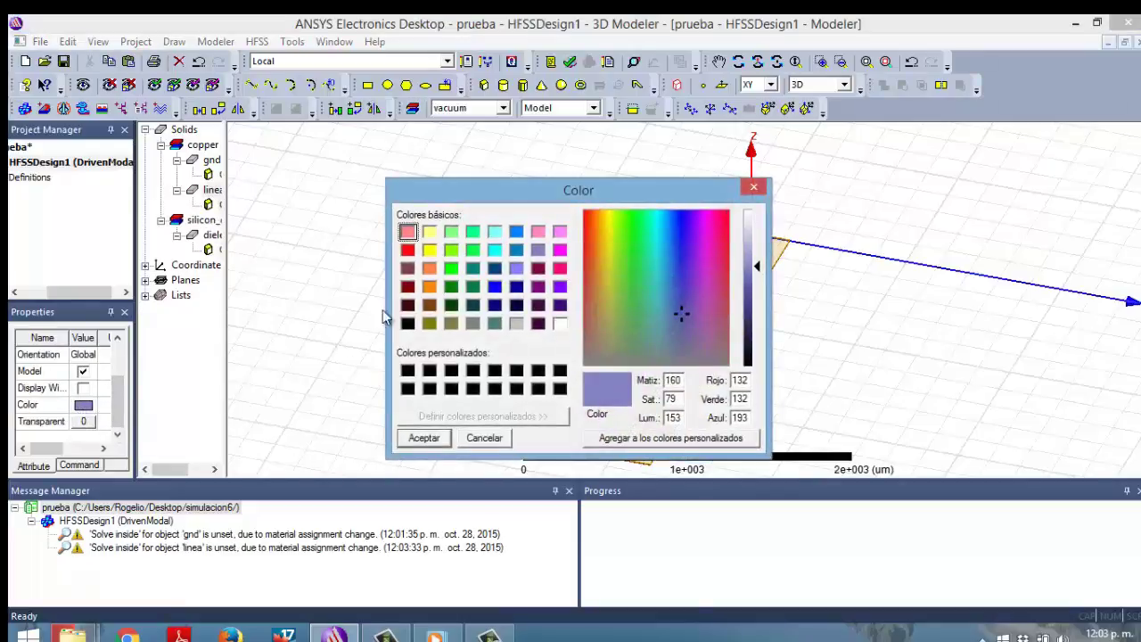
click(430, 268)
click(425, 439)
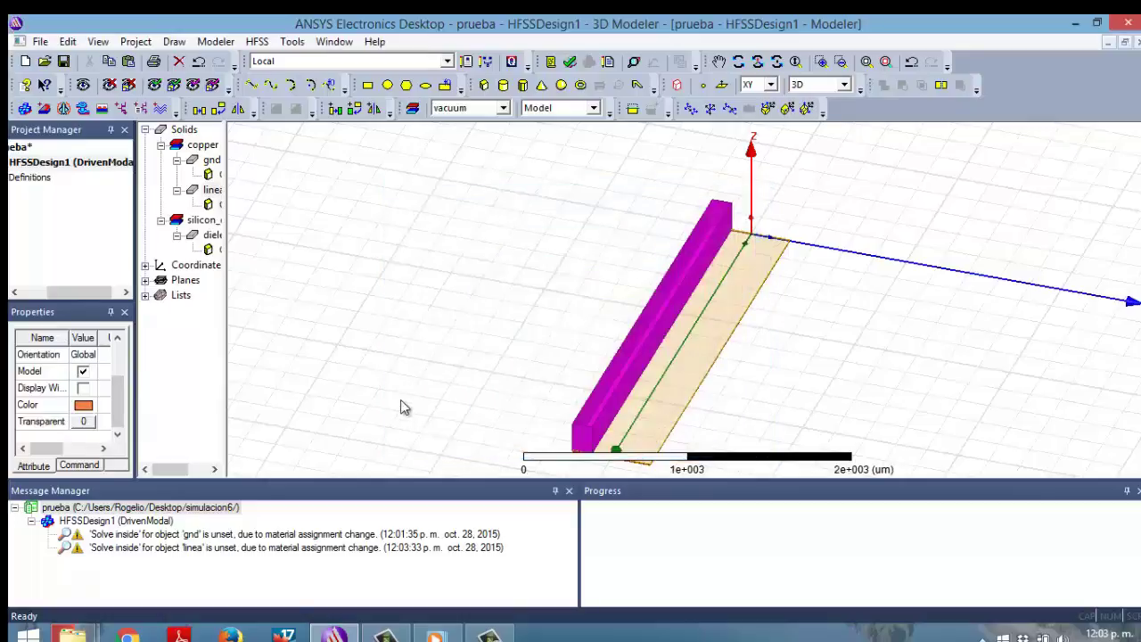
click(396, 362)
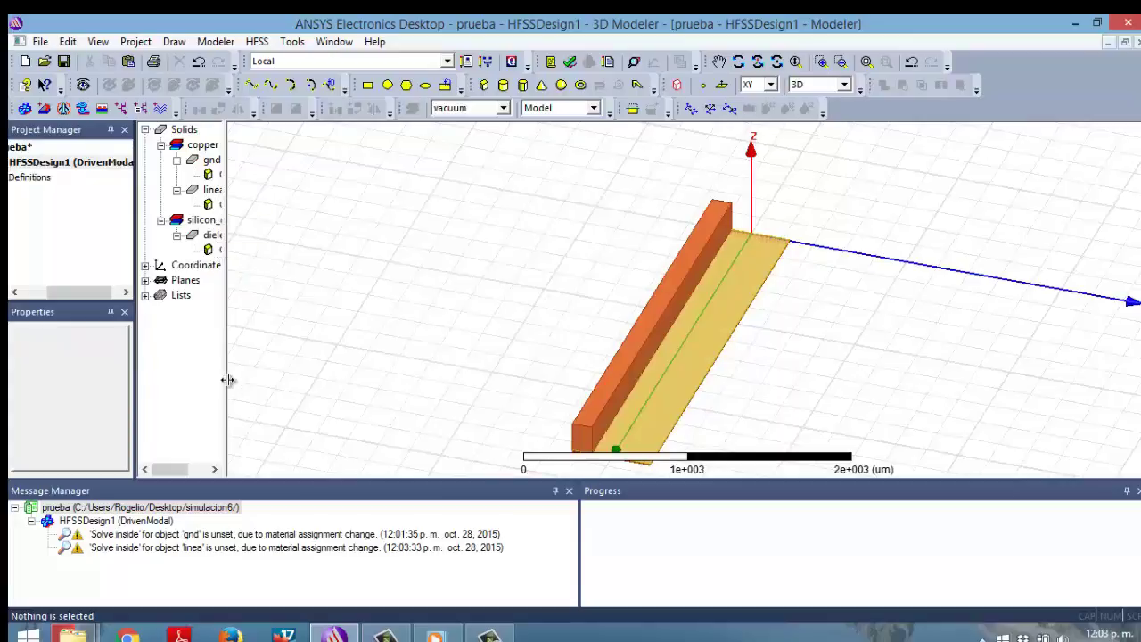
Step: Set the linea box's position to 0, -12.5, 8.38 um in its creation properties
drag(227, 380, 250, 378)
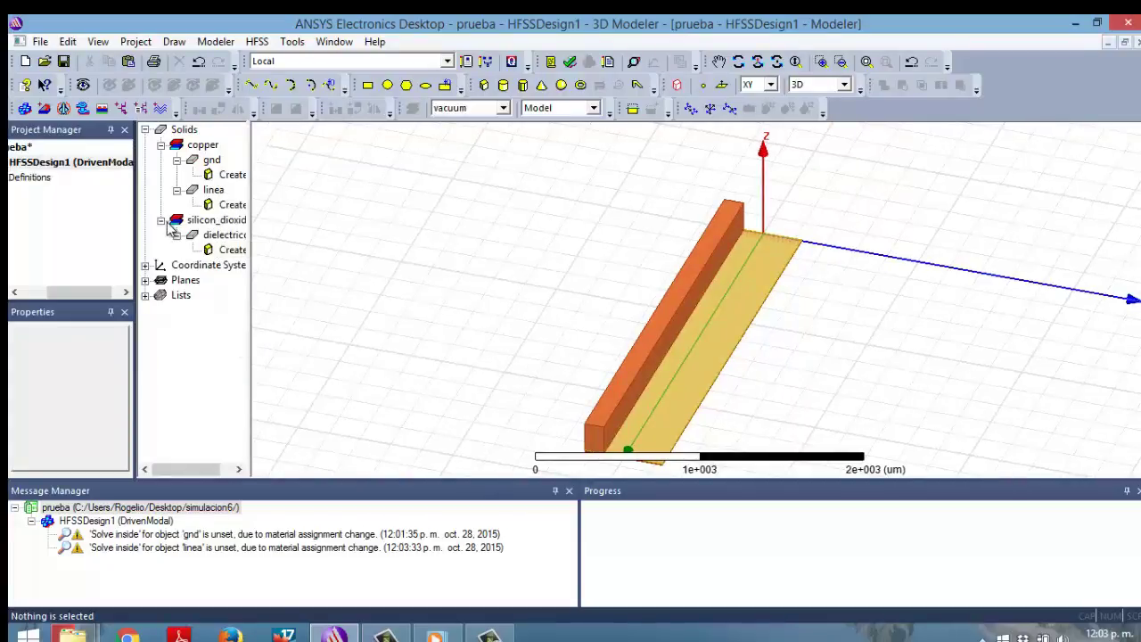
double_click(210, 205)
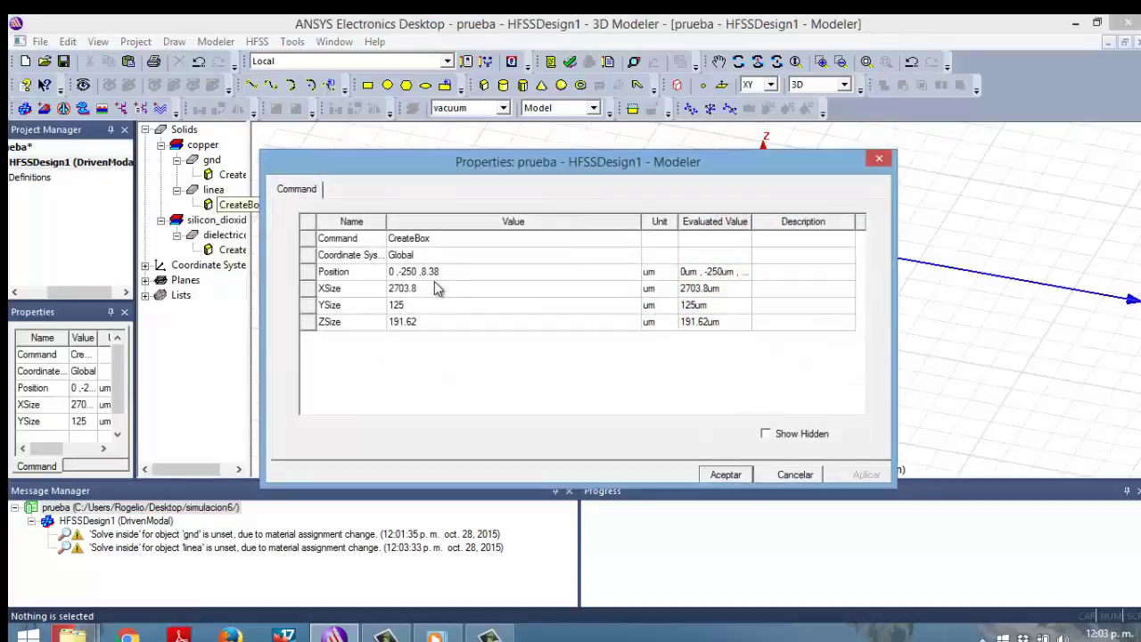
click(418, 306)
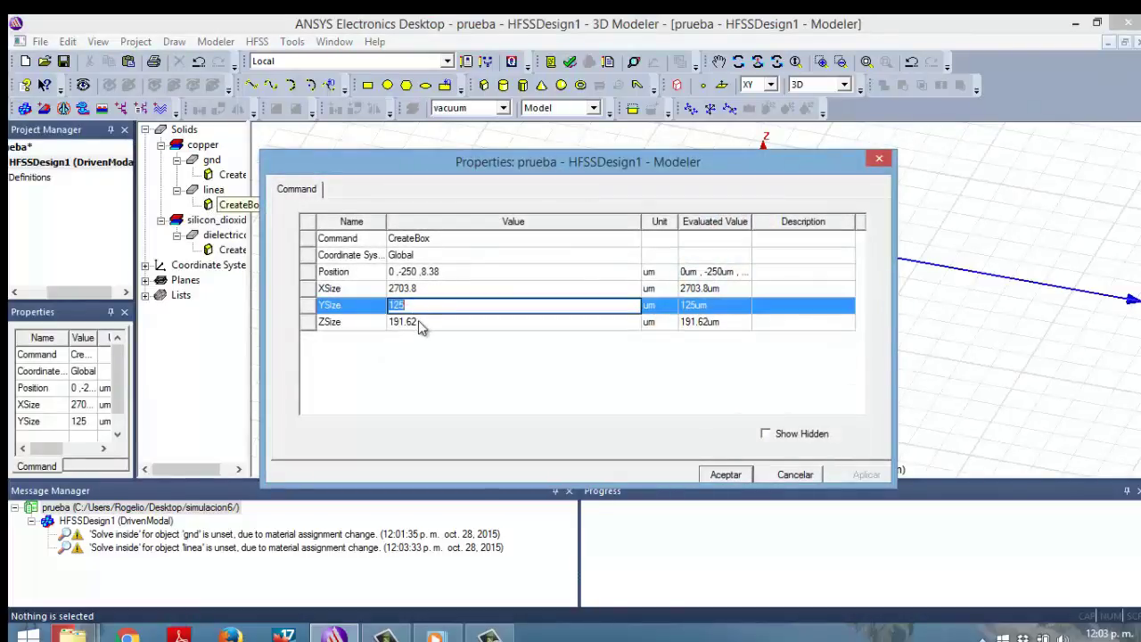
click(422, 321)
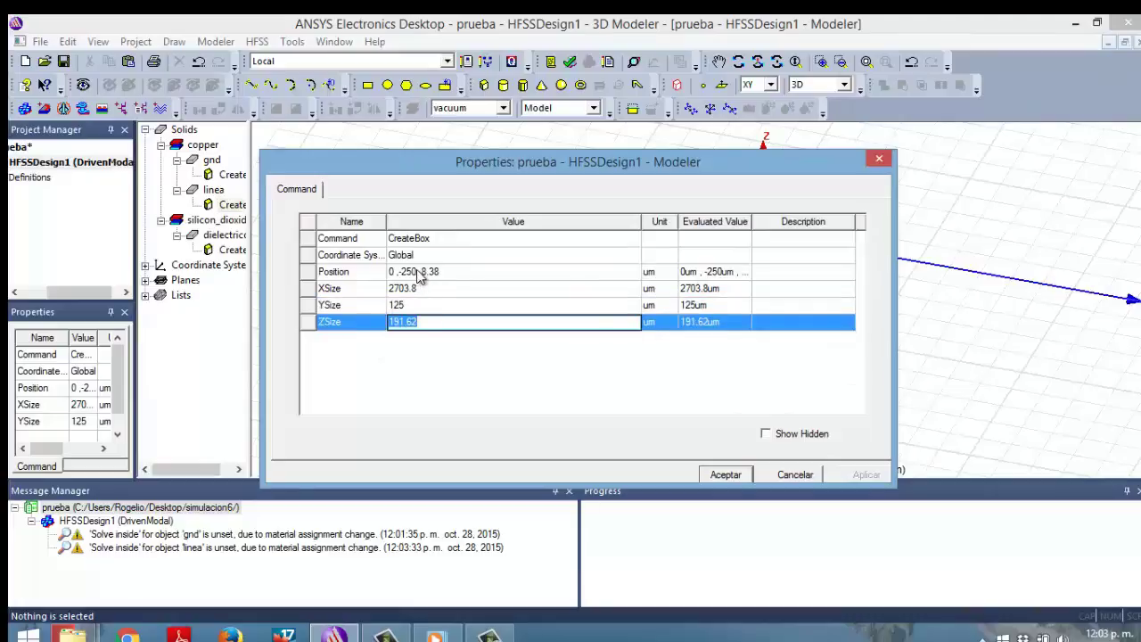
click(418, 272)
click(418, 272)
key(BackSpace)
key(BackSpace)
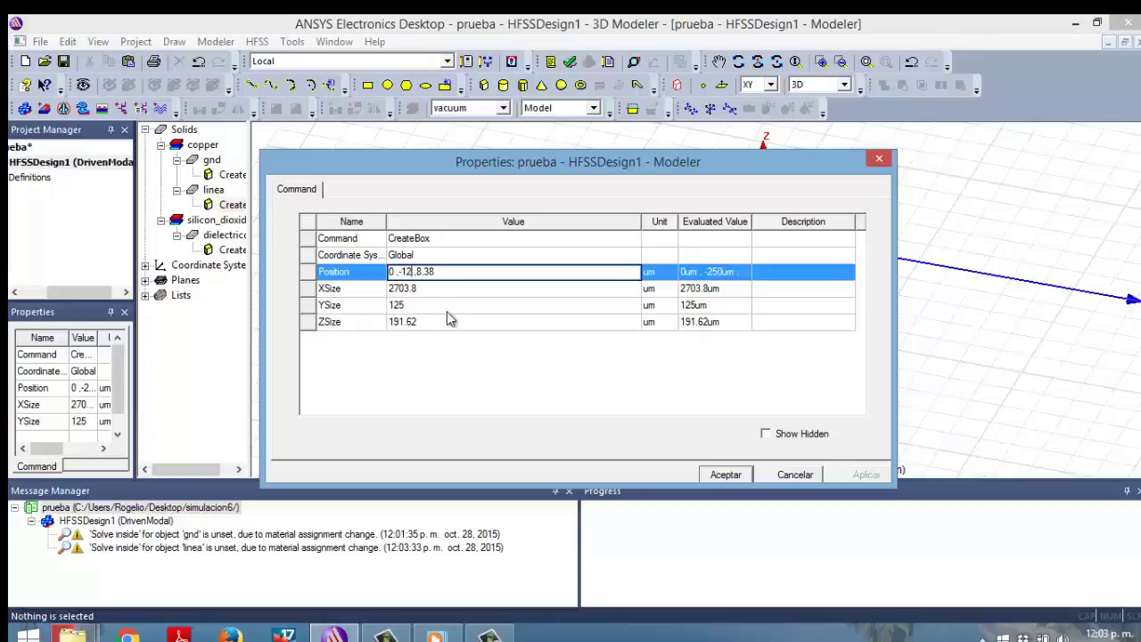
text(.5)
Step: Set the linea box's Y size to 25 um and Z size to 2.06 um, and apply the changes
click(432, 305)
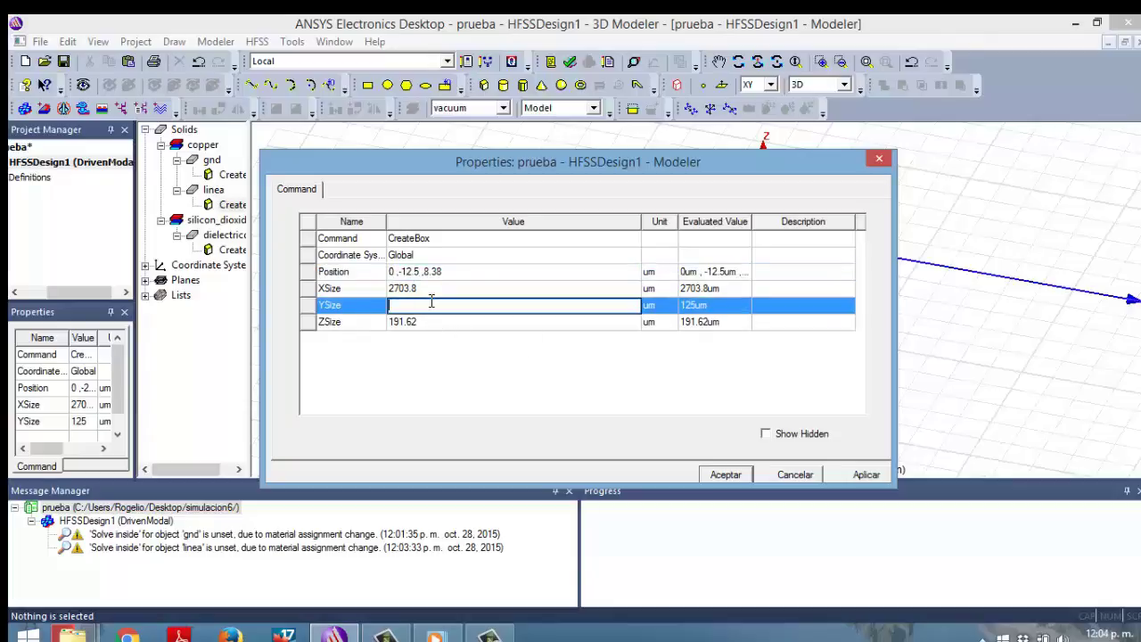
text(25)
click(428, 322)
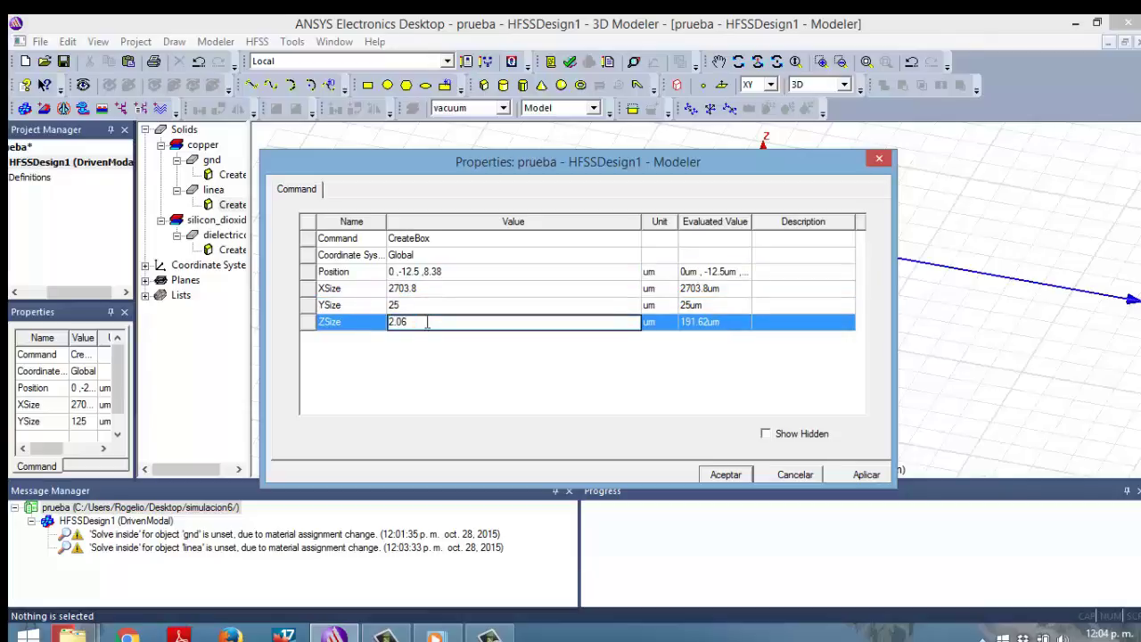
click(865, 475)
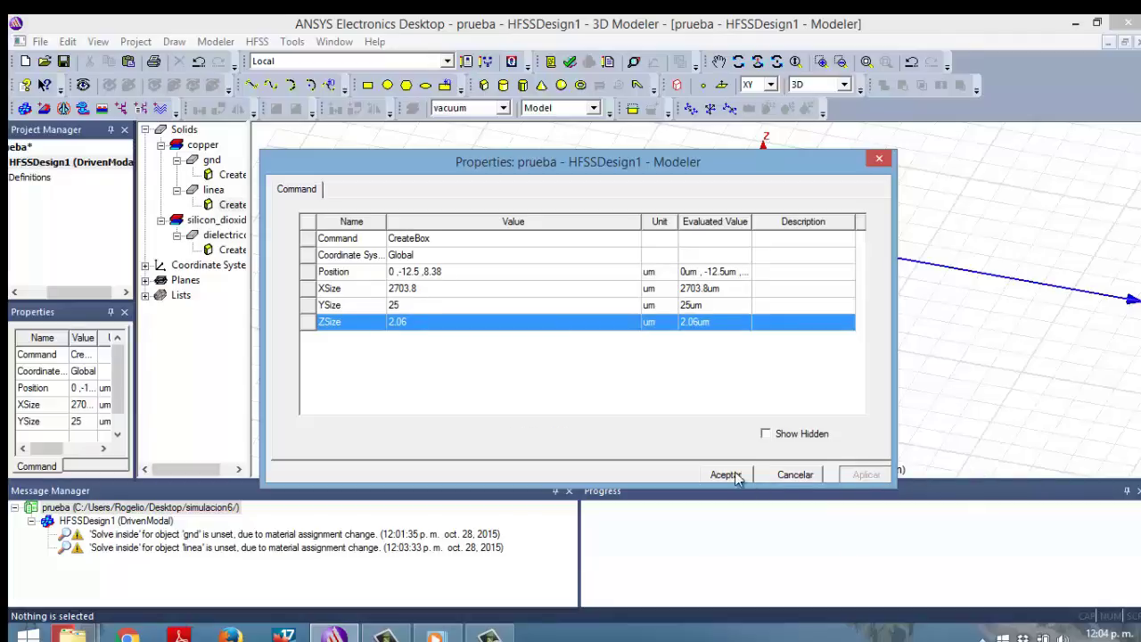
click(736, 476)
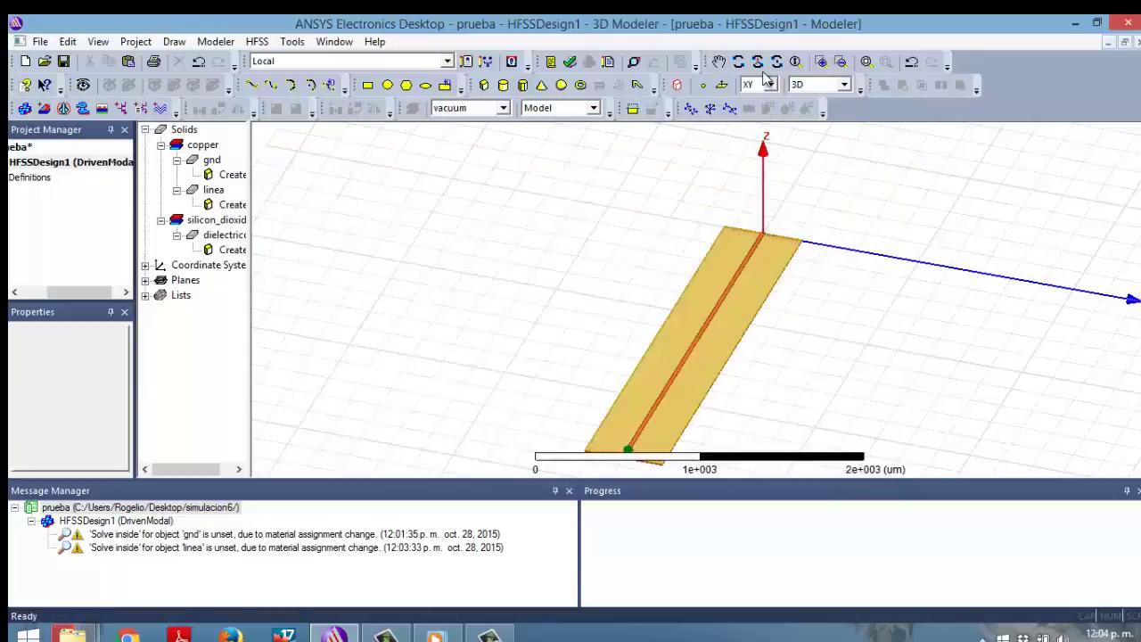
Step: Apply the Back orientation to the view and examine the microstrip's layered cross-section up close around the line
right_click(914, 360)
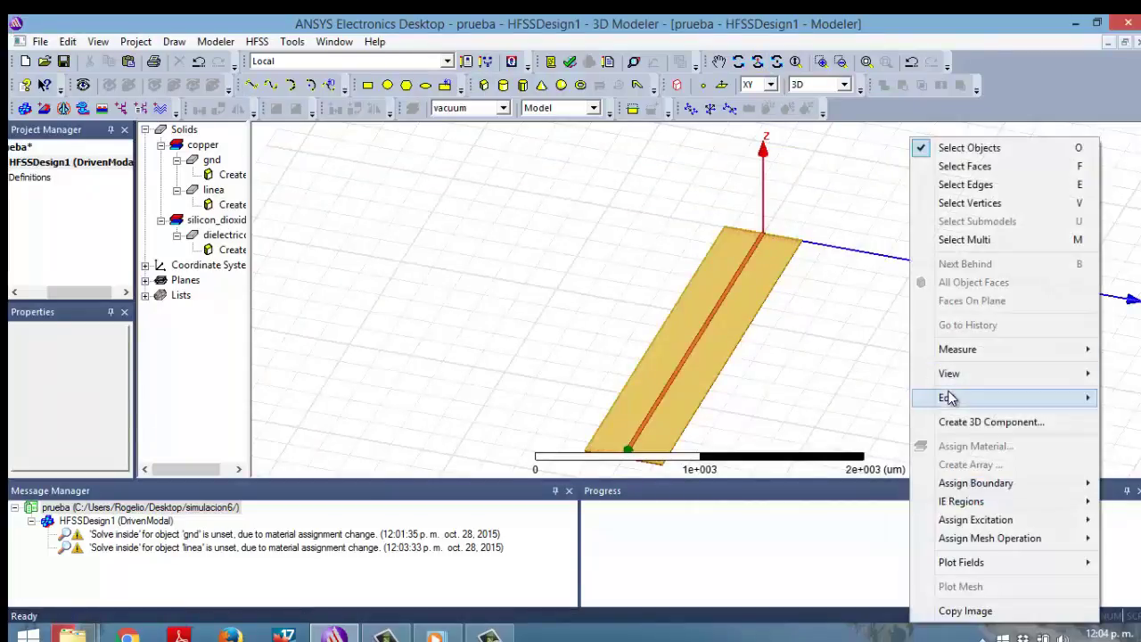
right_click(508, 234)
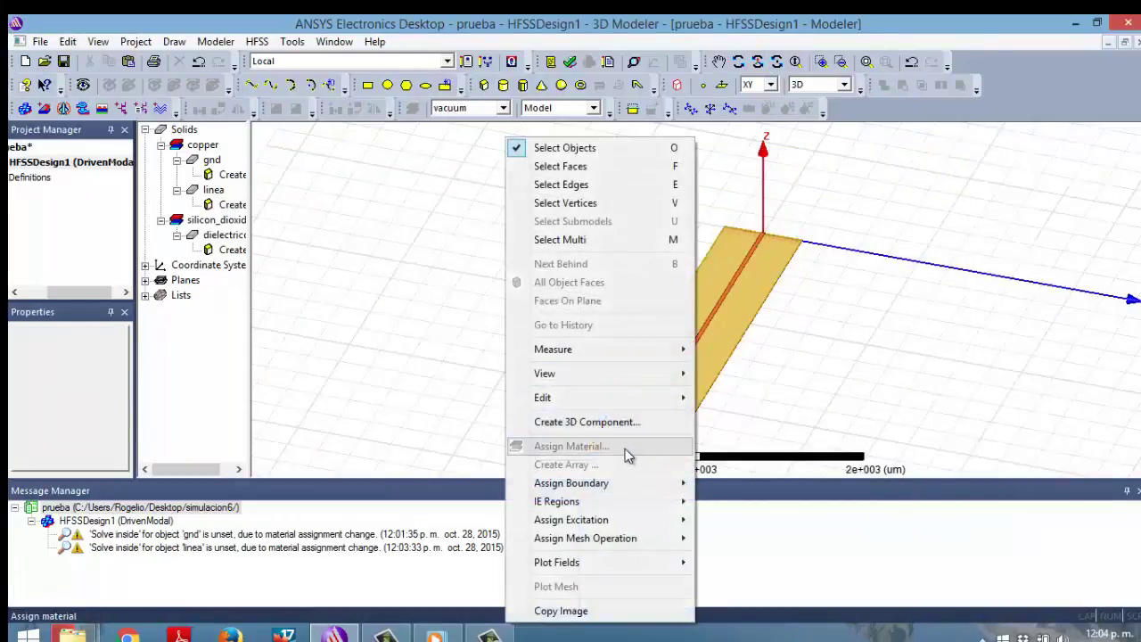
mouse_move(628, 376)
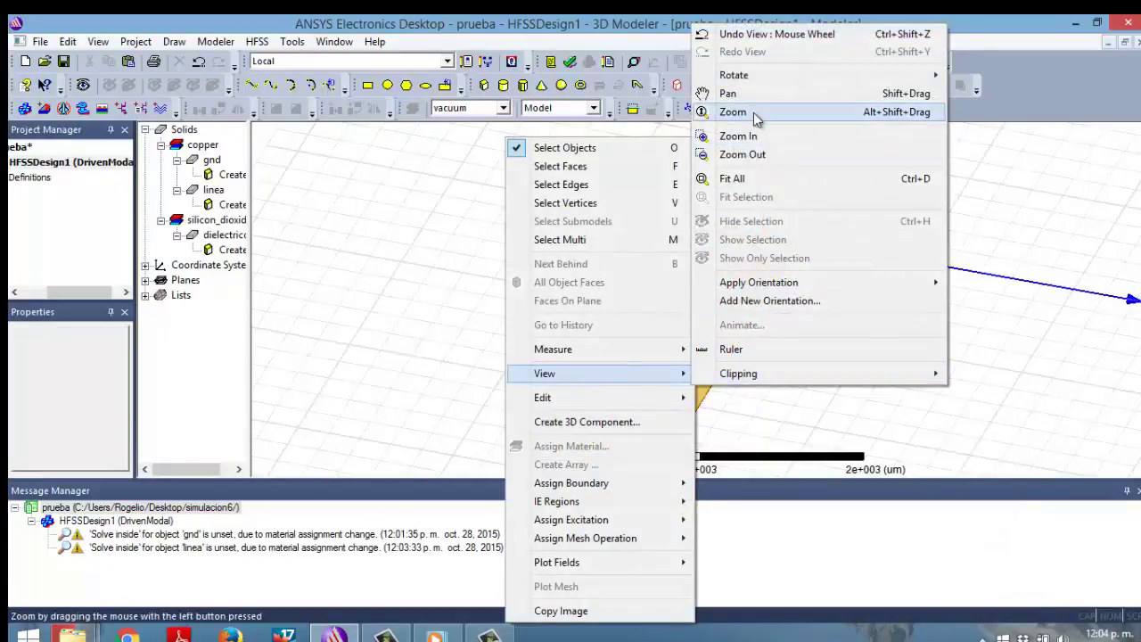
mouse_move(809, 281)
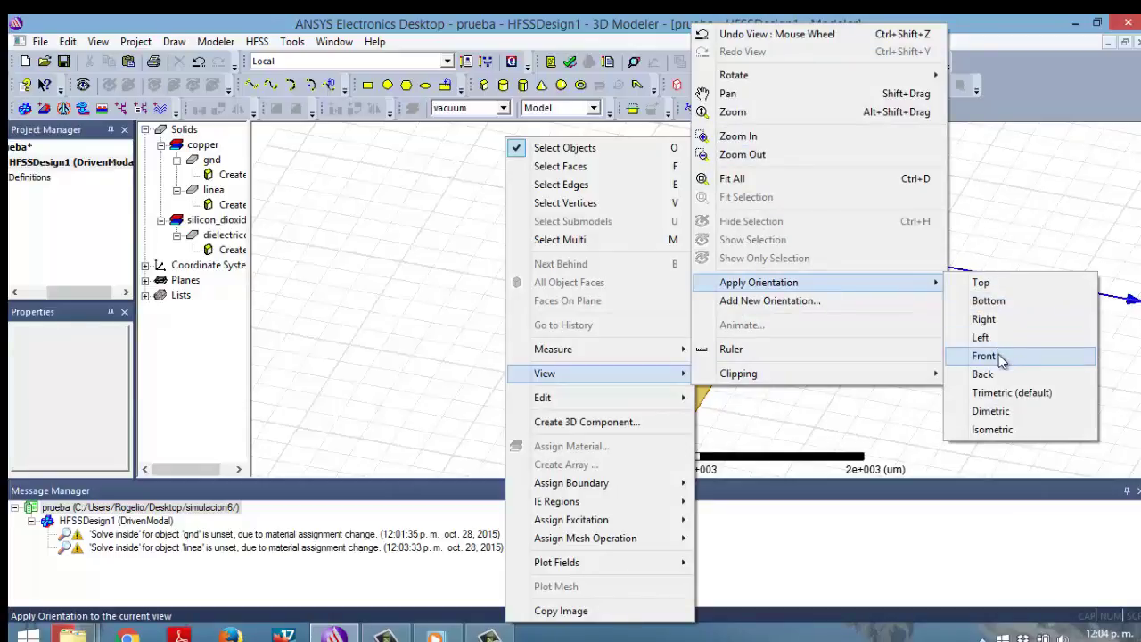
click(996, 378)
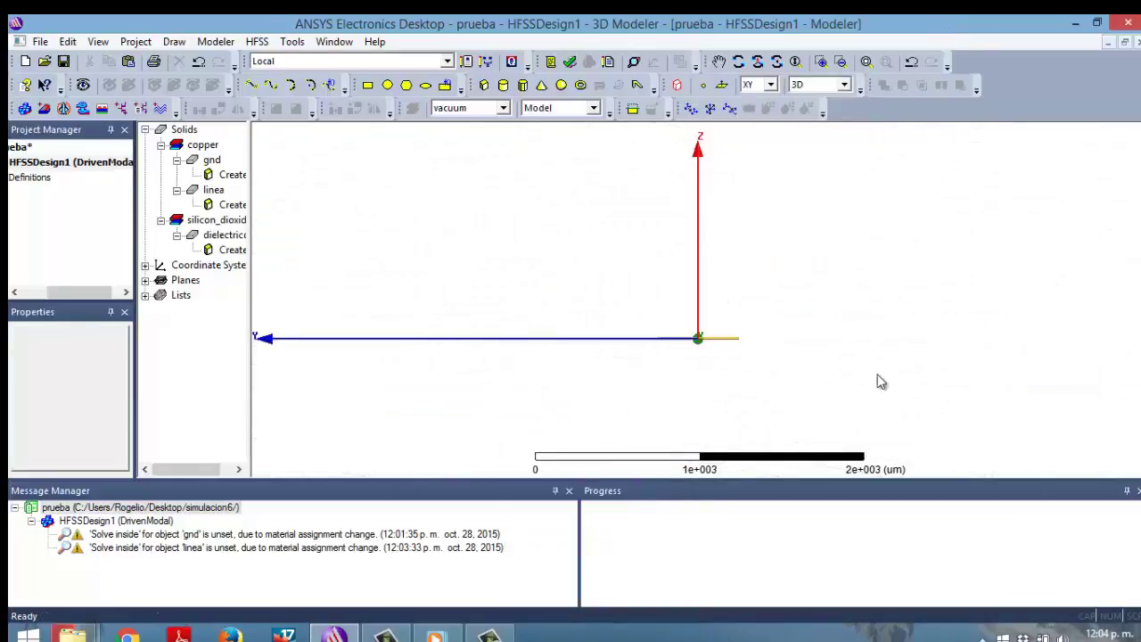
scroll(802, 366, up, 4)
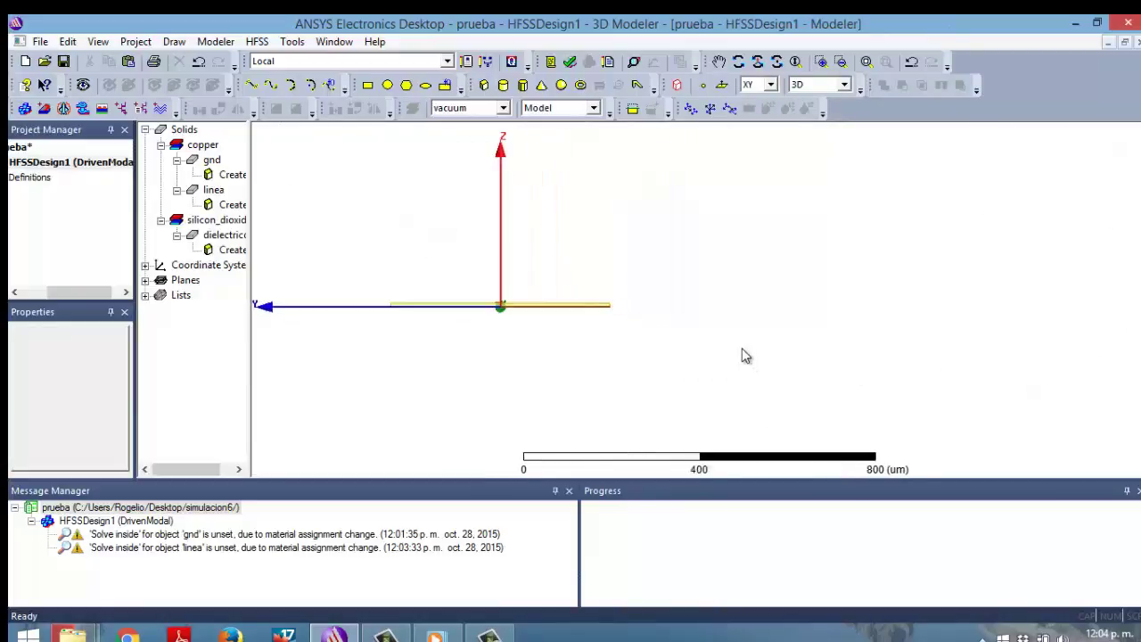
scroll(722, 330, up, 1)
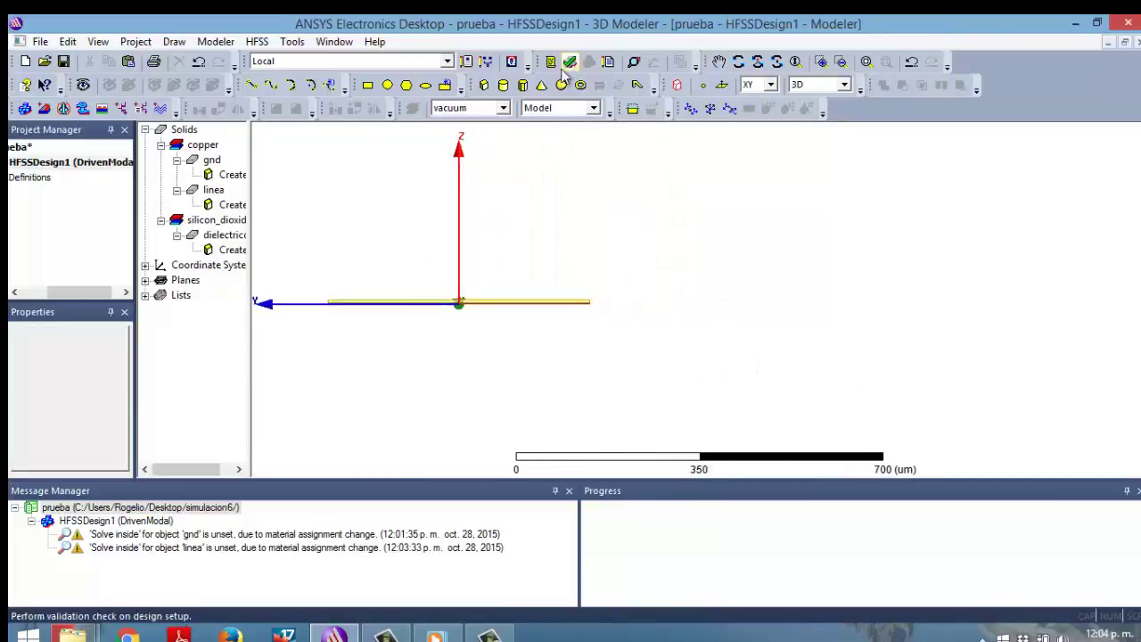
click(718, 61)
drag(657, 244, 897, 249)
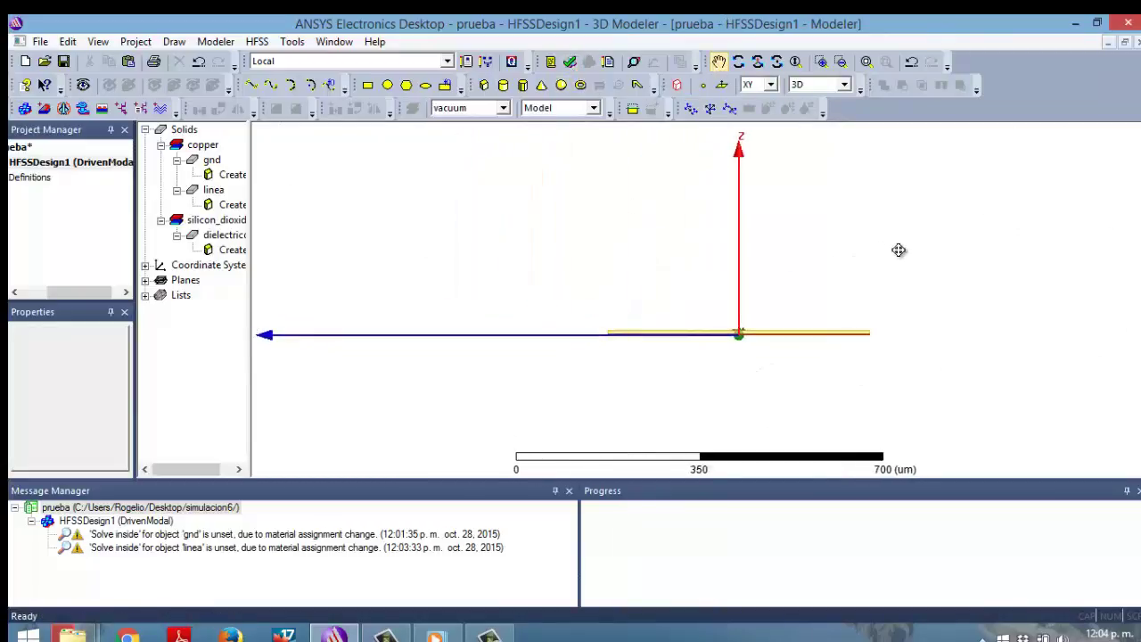
scroll(902, 348, up, 1)
scroll(647, 404, up, 3)
drag(648, 405, 690, 383)
scroll(690, 384, up, 3)
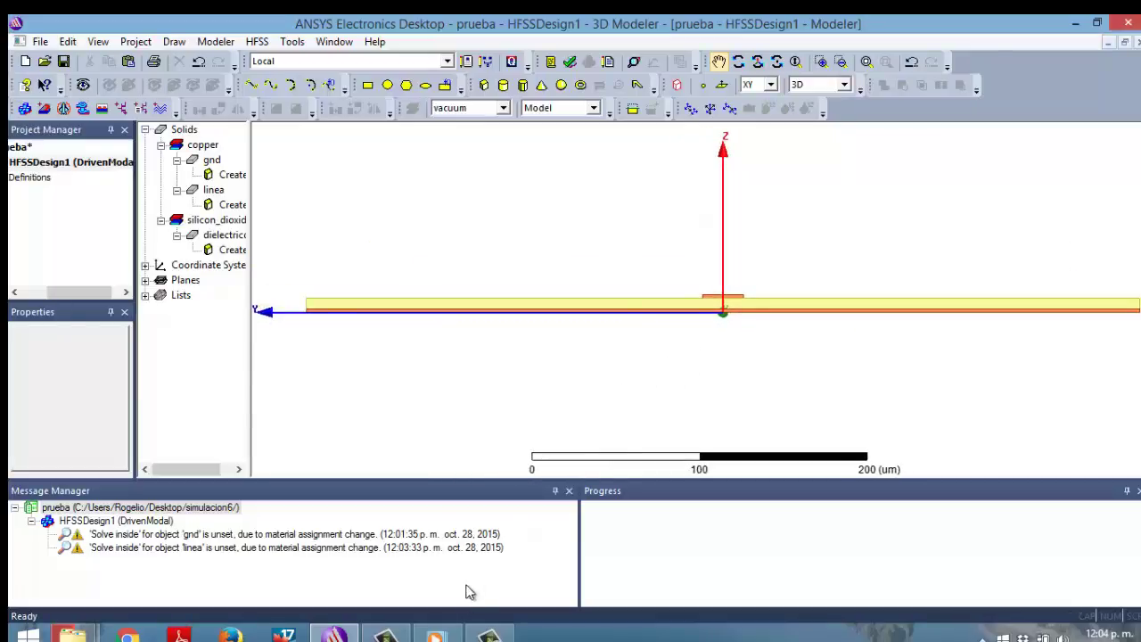
click(490, 635)
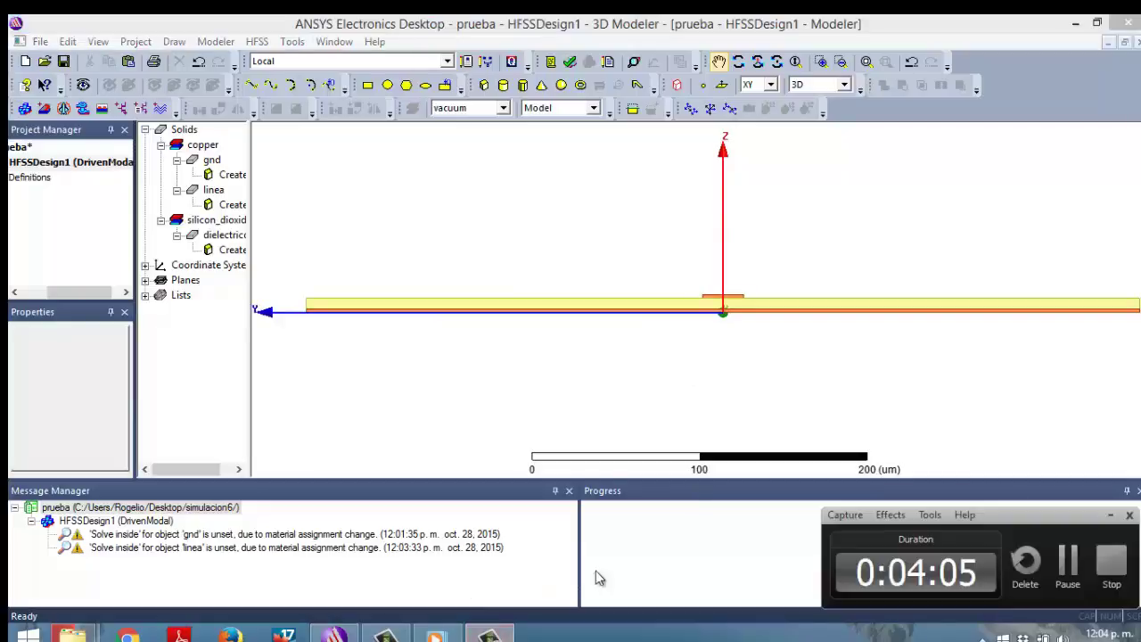
click(1062, 561)
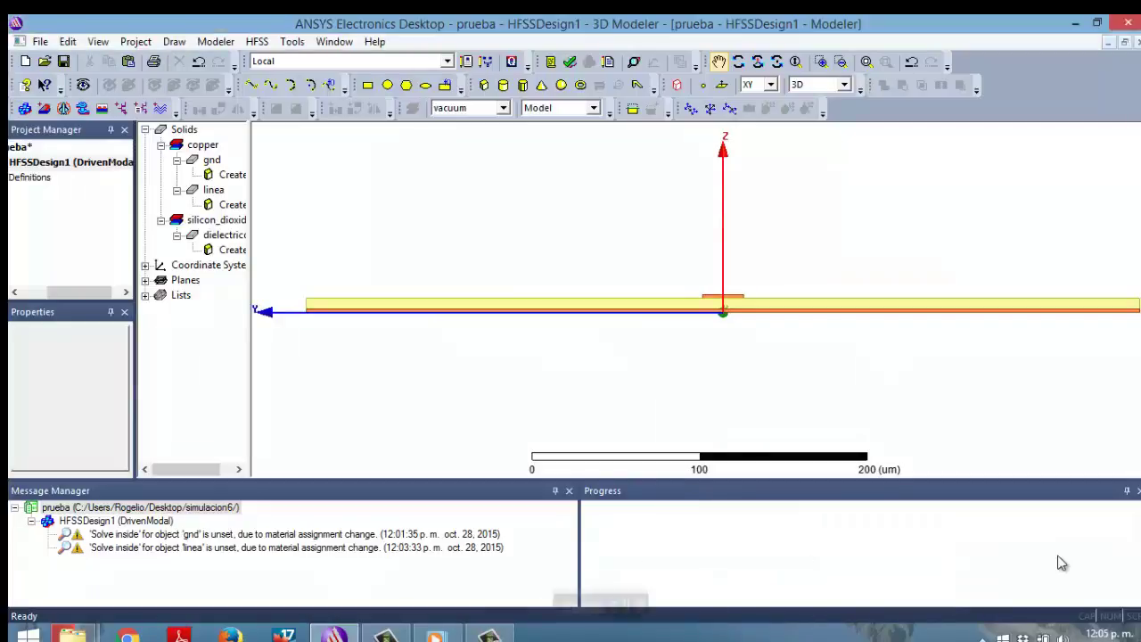
Step: Open the online help and bring up the Waveport Size topic under Assigning Excitations for HFSS, Wave Ports
click(374, 41)
click(423, 63)
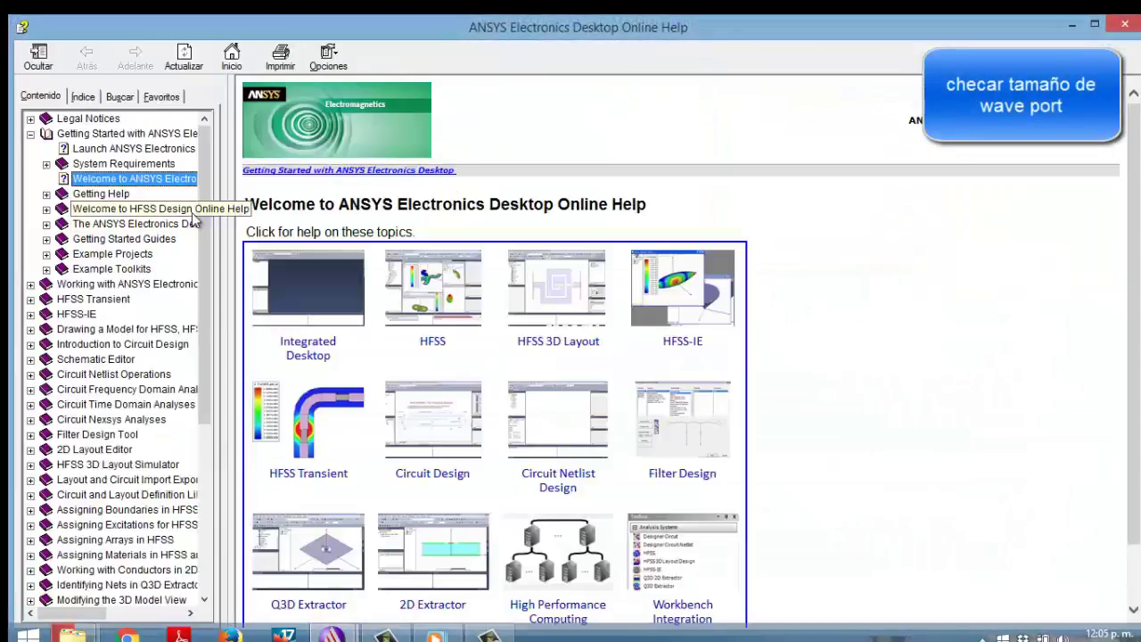
click(30, 136)
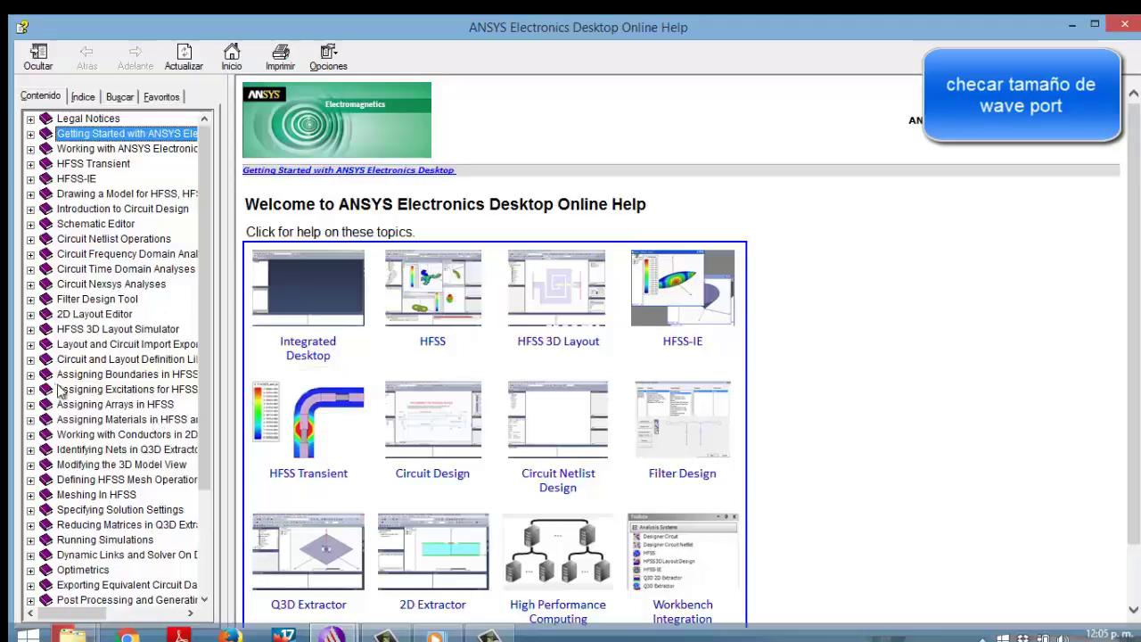
click(30, 390)
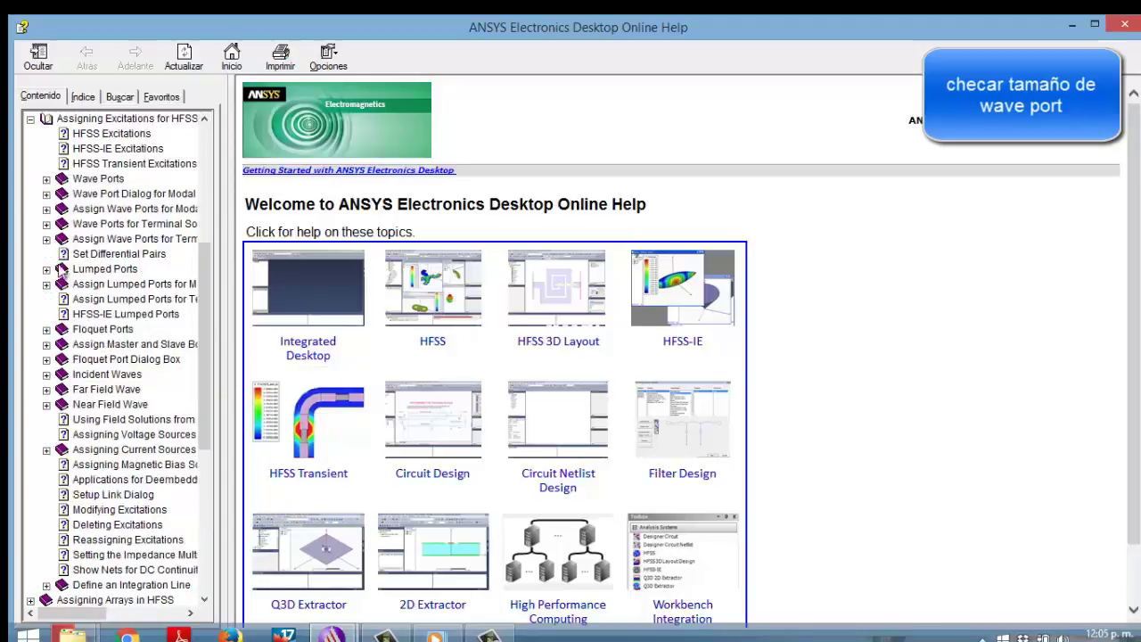
click(46, 179)
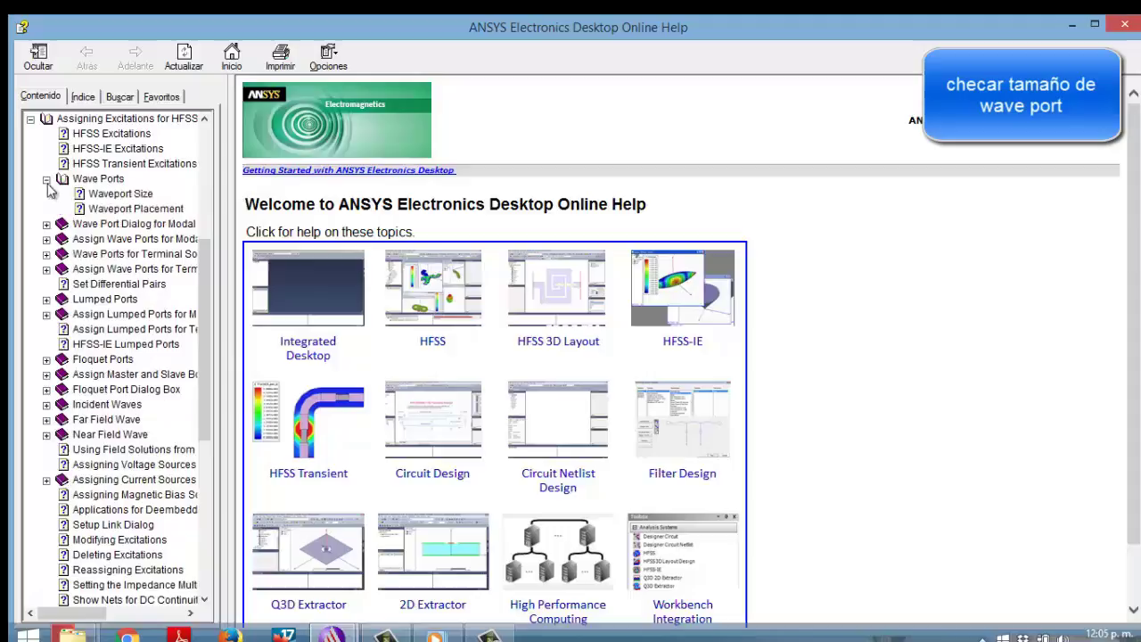
click(105, 194)
Step: Examine the microstrip wave port dimension guidelines in the Waveport Size topic and close the help
scroll(575, 352, down, 4)
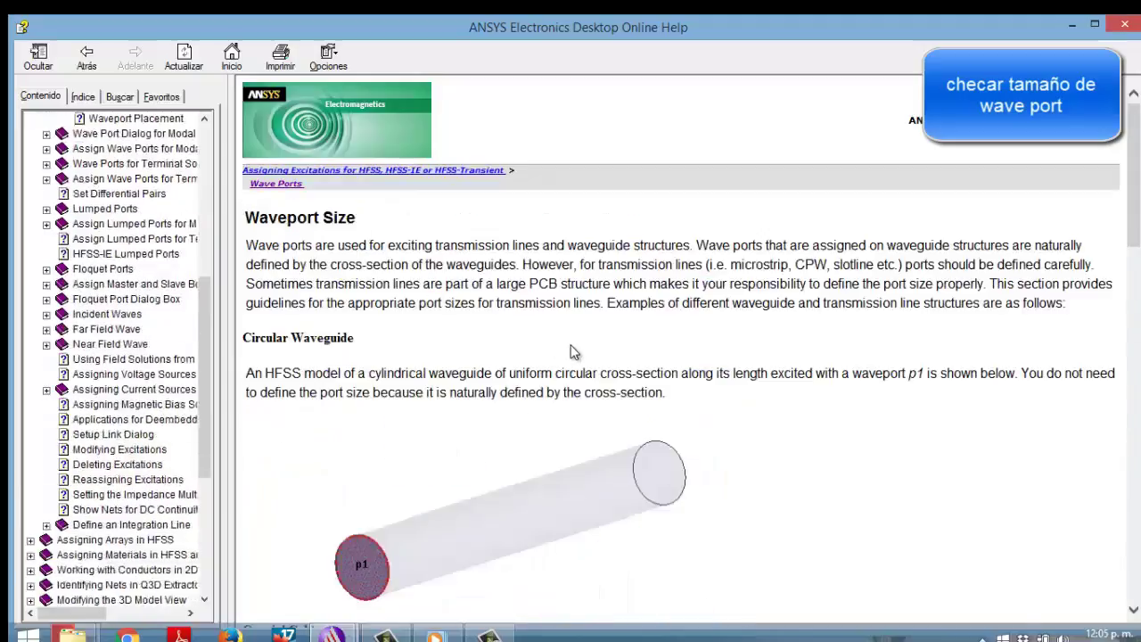
scroll(575, 352, up, 3)
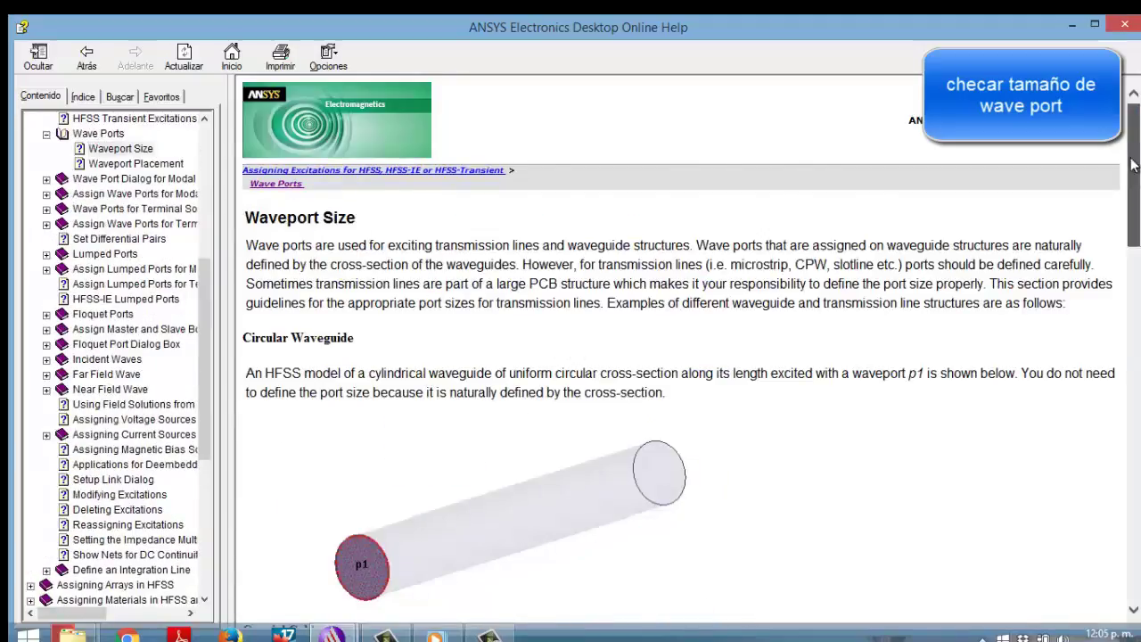
drag(1133, 160, 1127, 381)
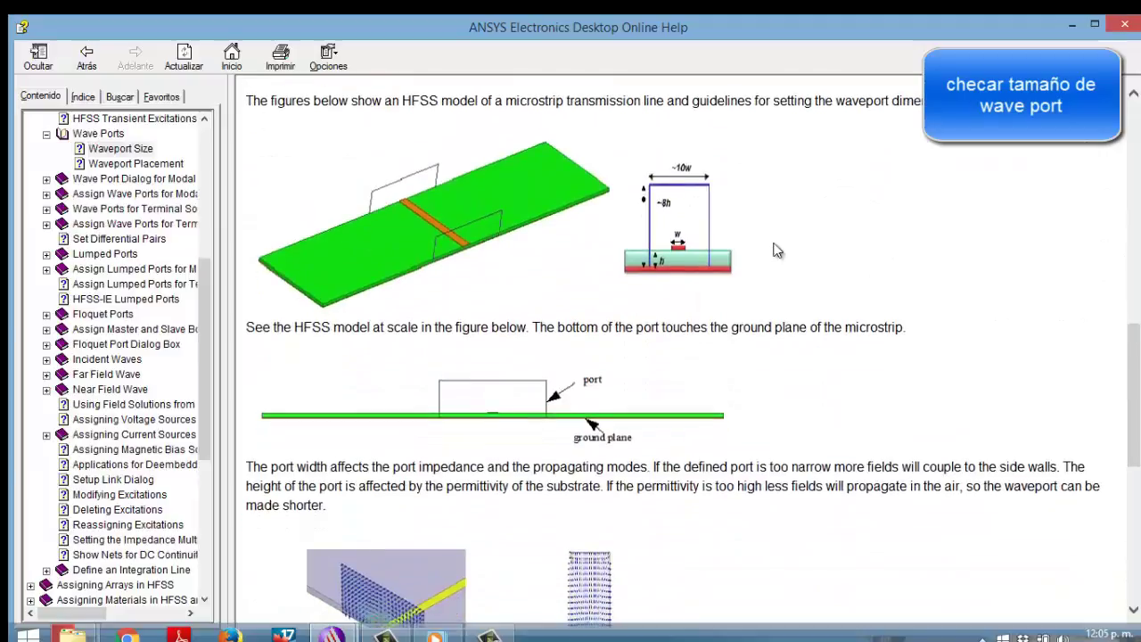
click(606, 151)
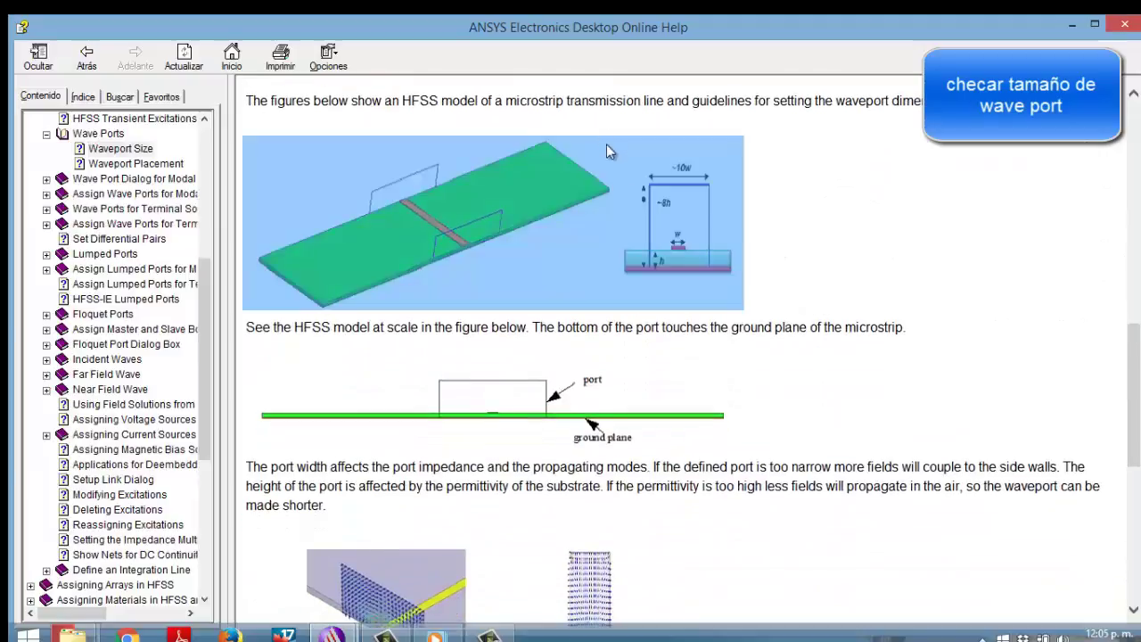
click(861, 232)
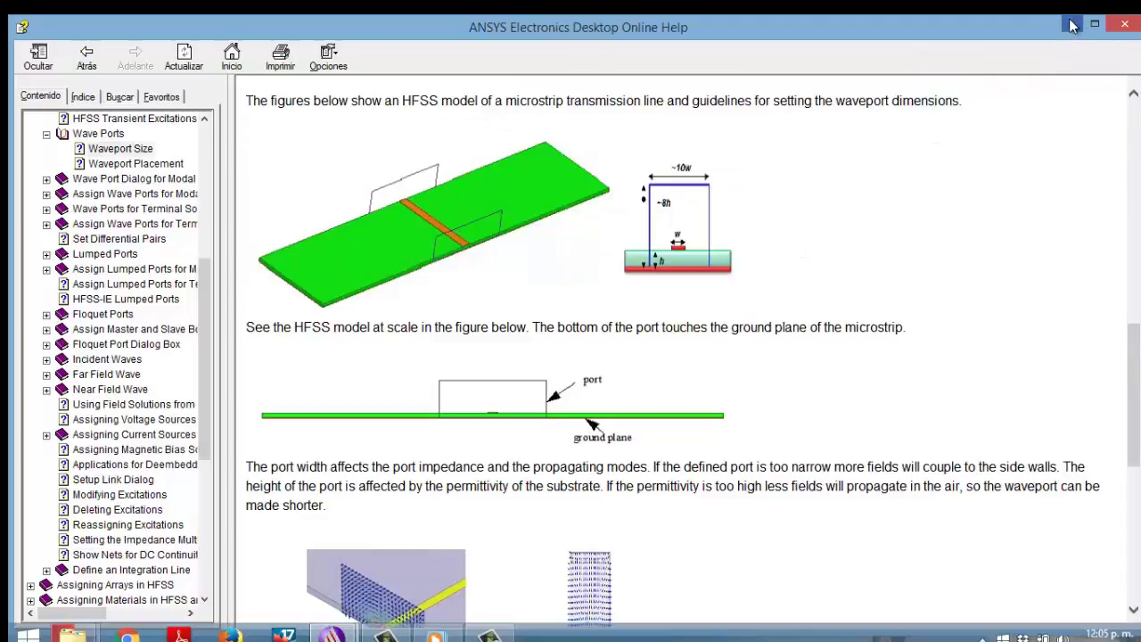
click(1126, 27)
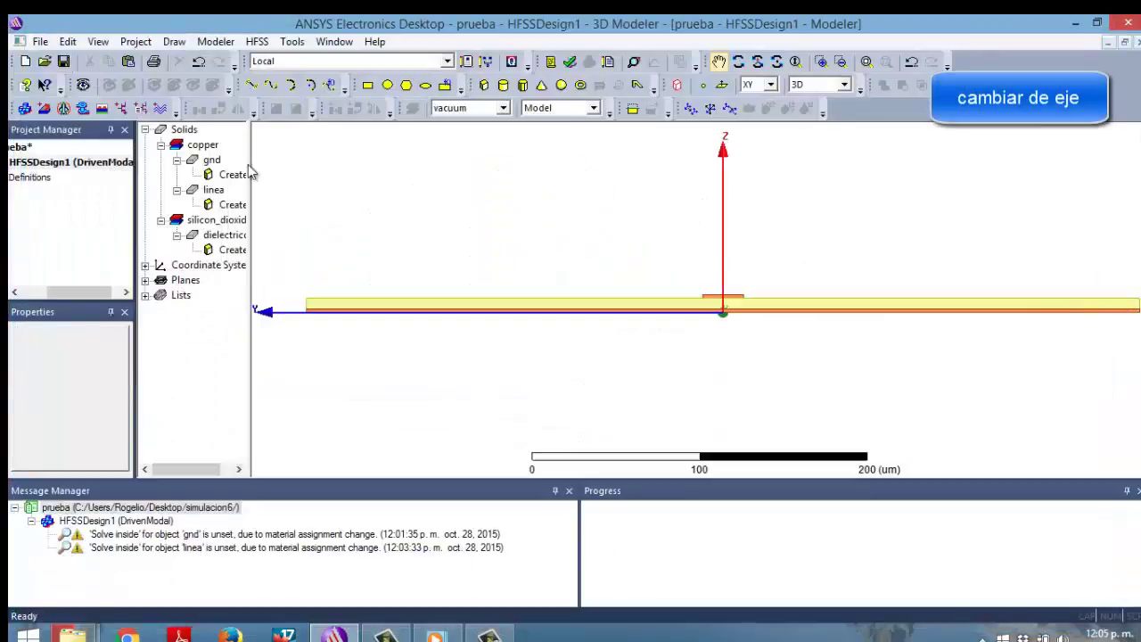
Step: Draw a rectangle about 240 by 40 um on the YZ plane, starting at 0, -120, 0 and spanning the line
click(770, 85)
click(758, 110)
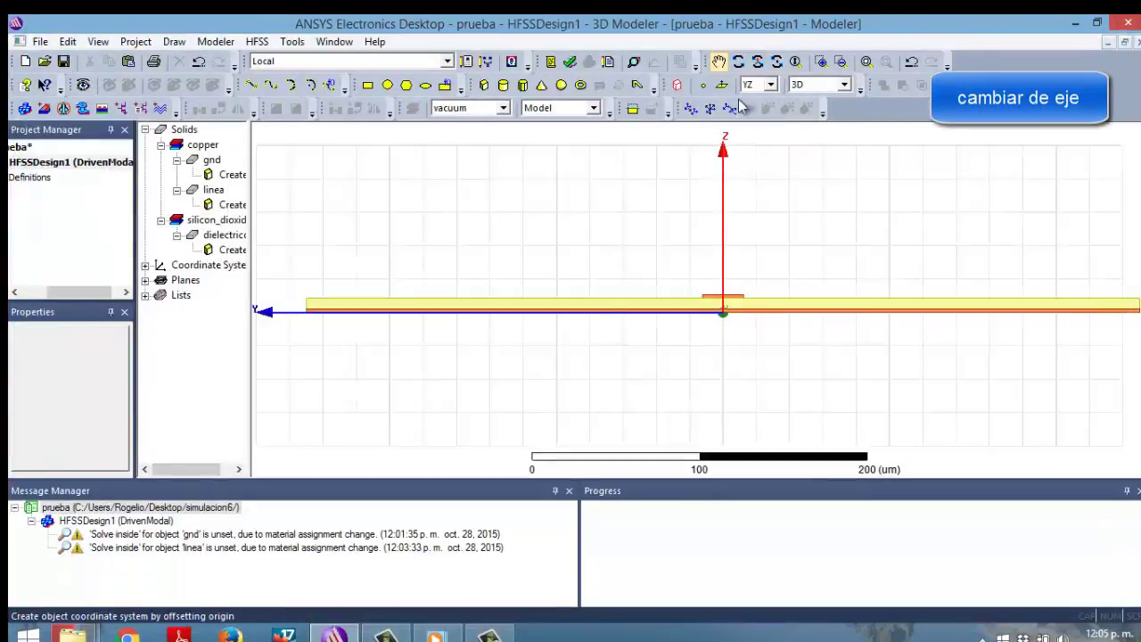
click(367, 85)
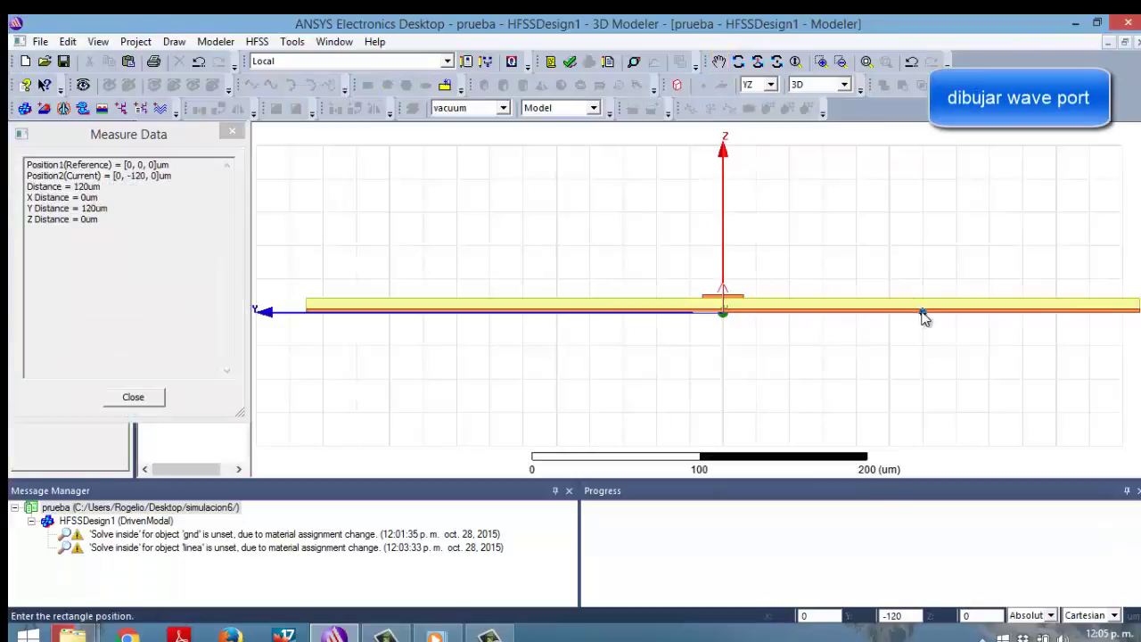
click(923, 313)
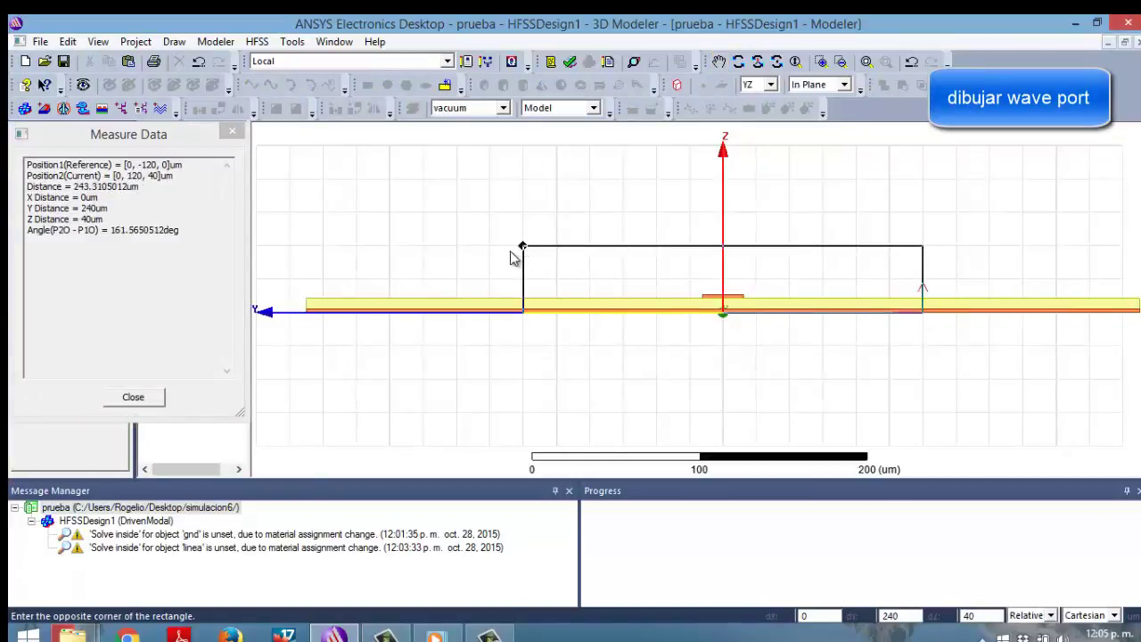
click(513, 259)
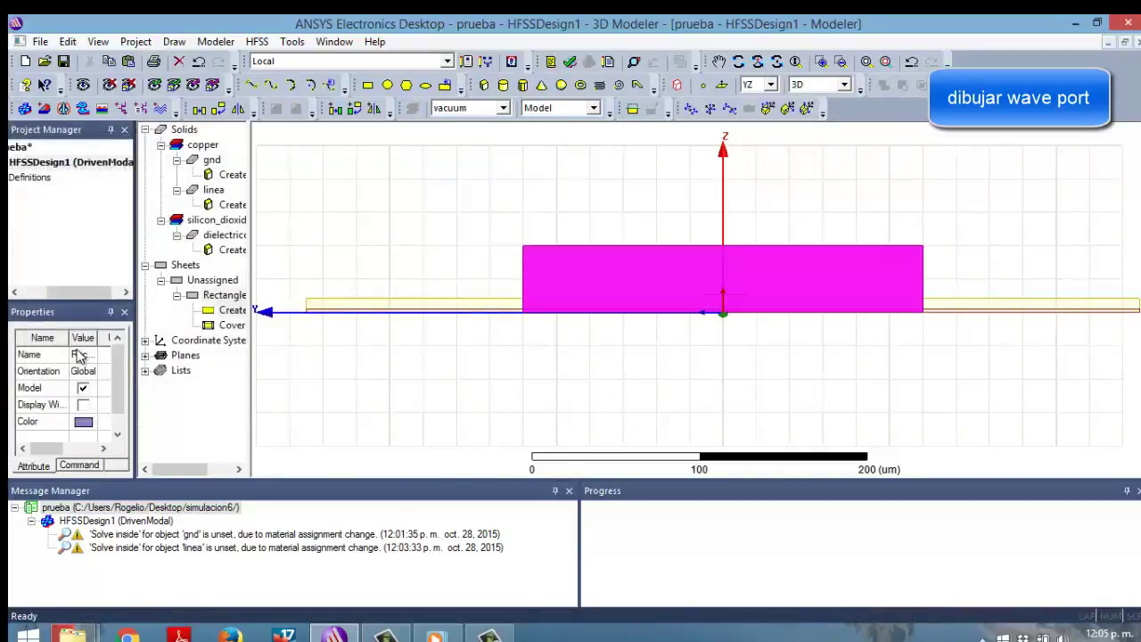
Step: Rename the new rectangle port1 and clear the selection
click(79, 356)
text(port)
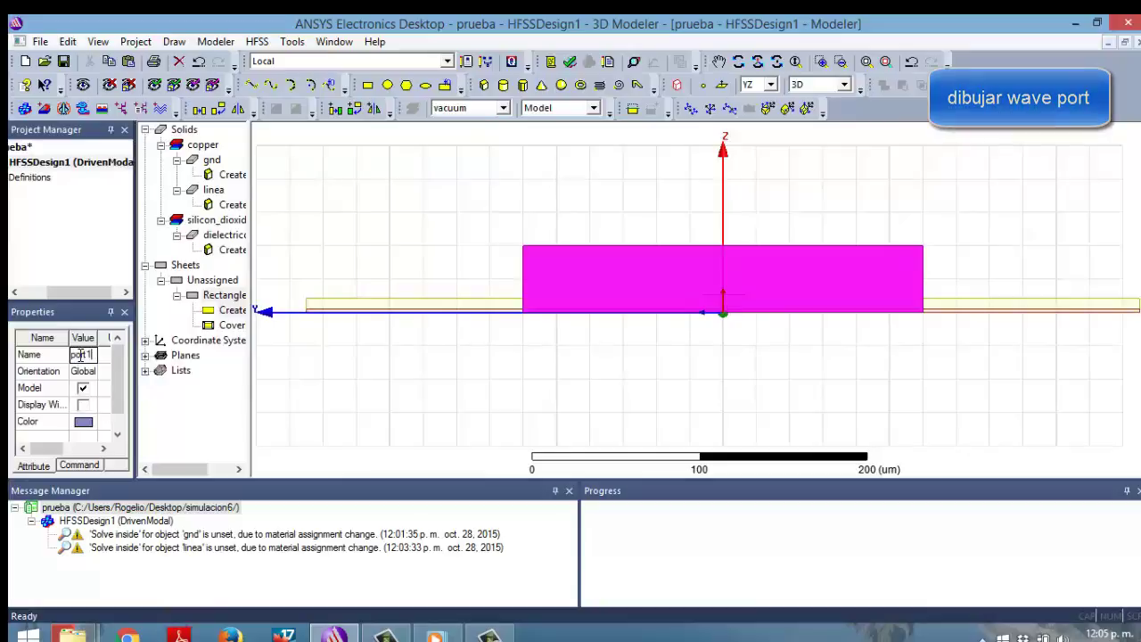
text(1)
key(Return)
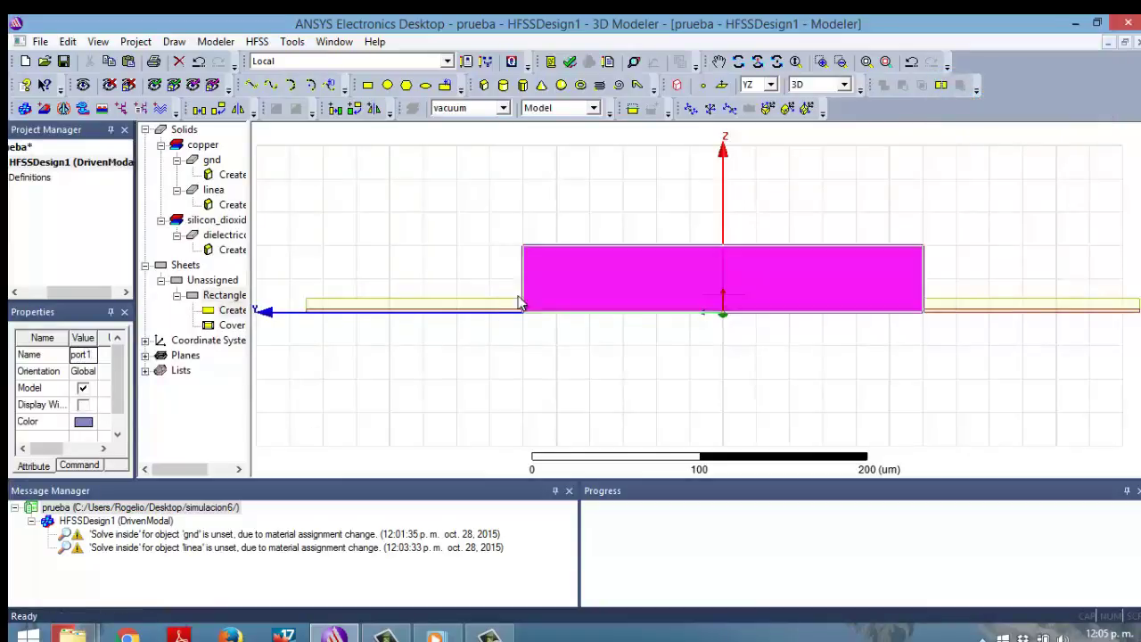
click(617, 390)
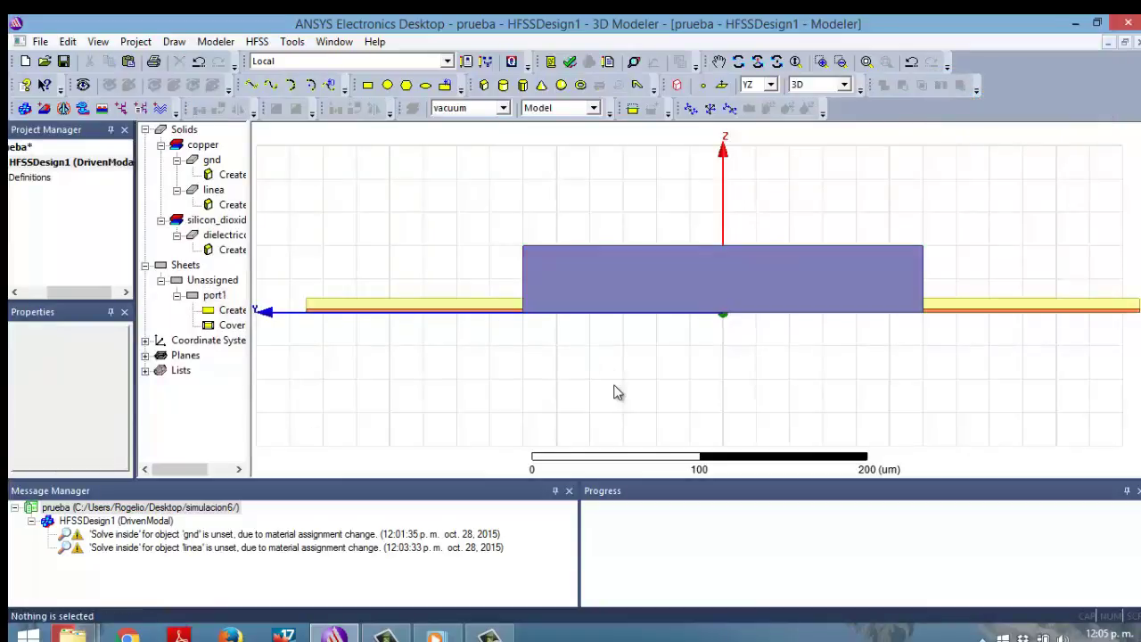
Step: Set the port1 rectangle's position to 0, -125, 0 um in its creation properties
click(682, 279)
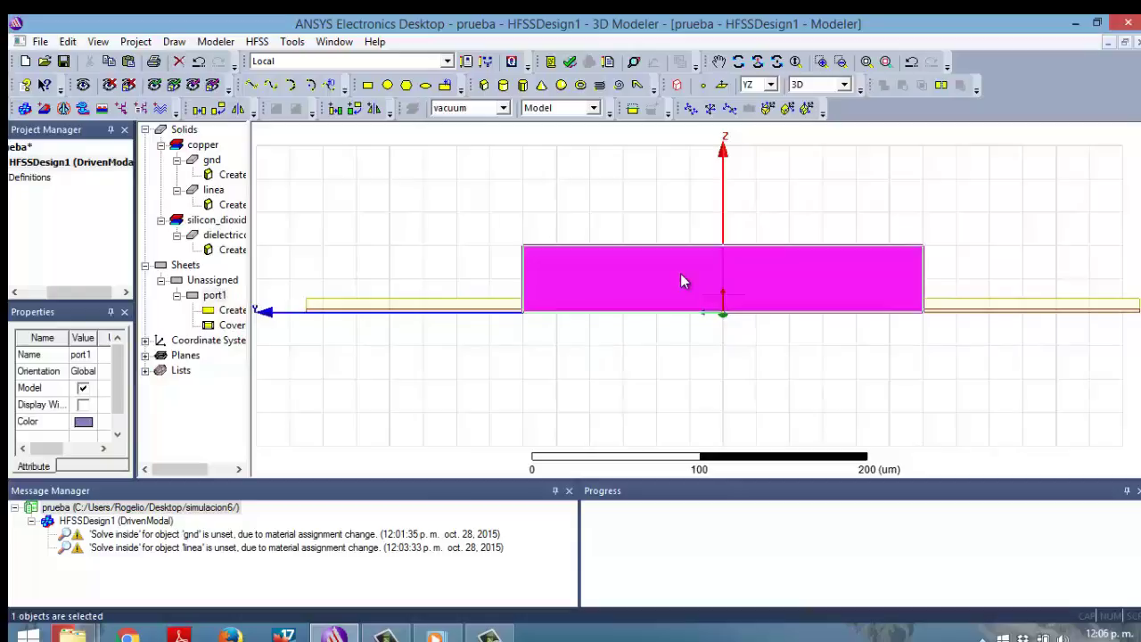
double_click(233, 314)
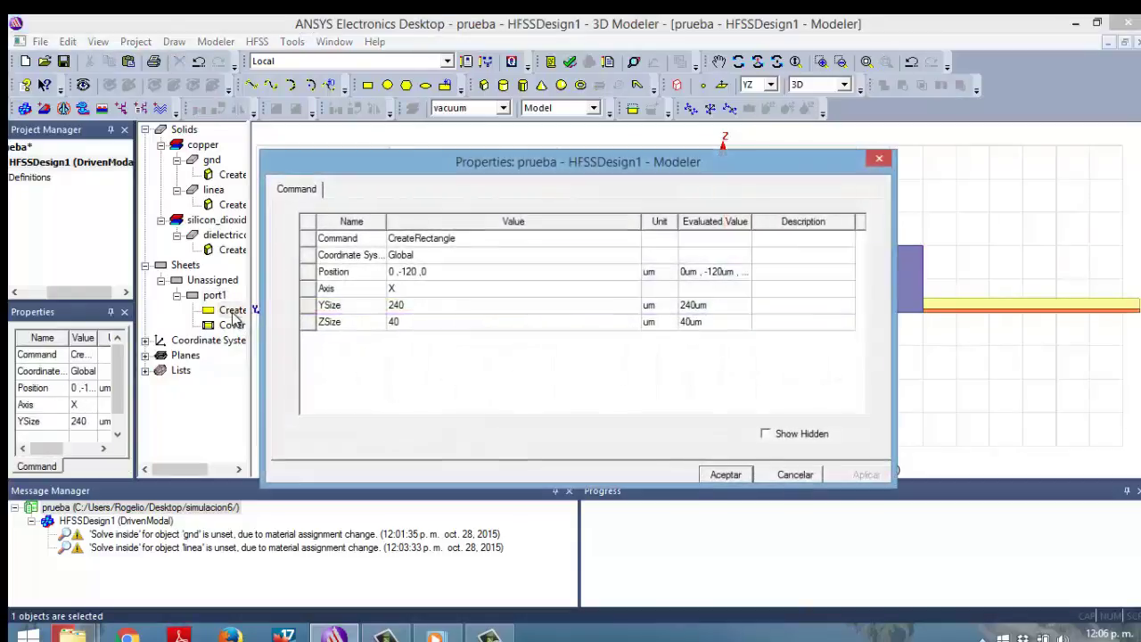
click(422, 275)
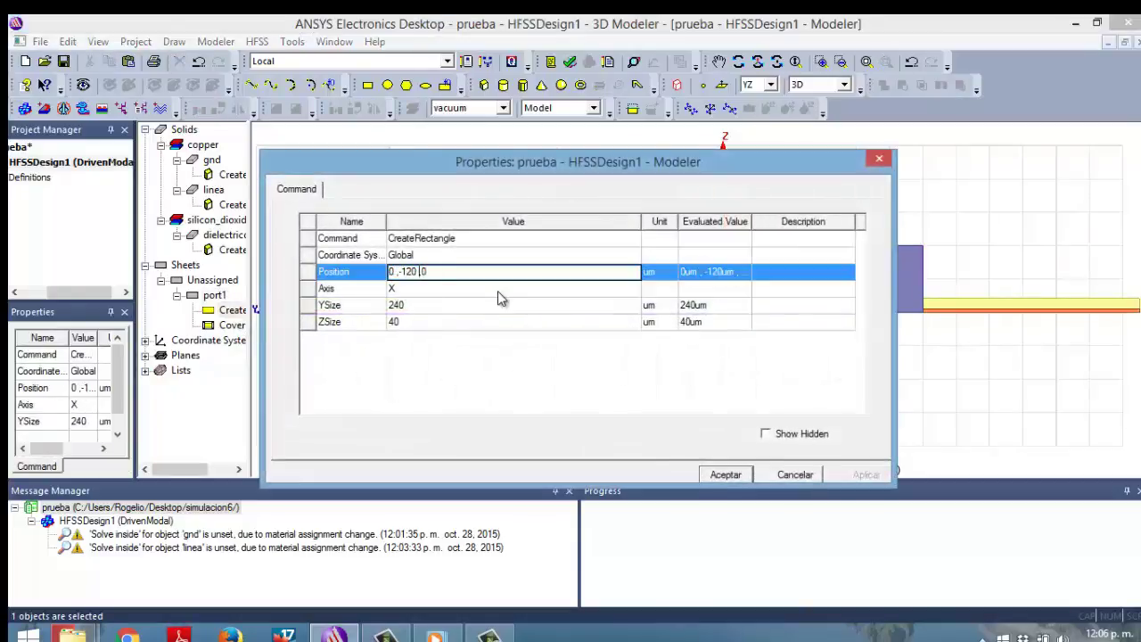
key(BackSpace)
key(BackSpace)
text(5)
Step: Set the port1 rectangle's Y size to 250 um and Z size to 50.56 um, and apply the changes
click(428, 304)
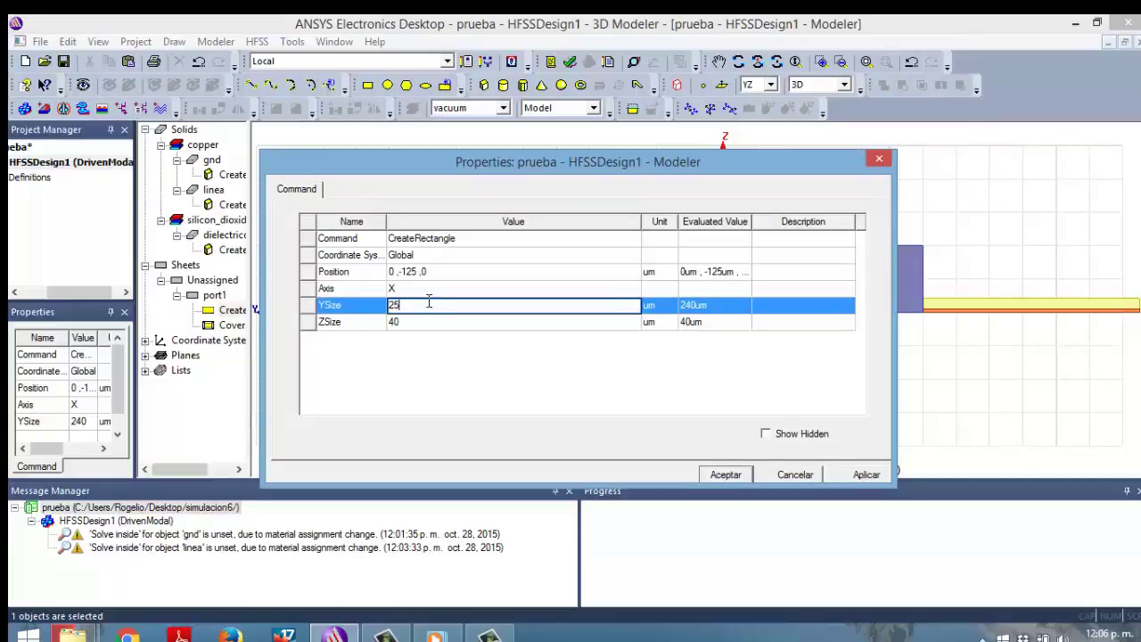
text(250)
click(467, 323)
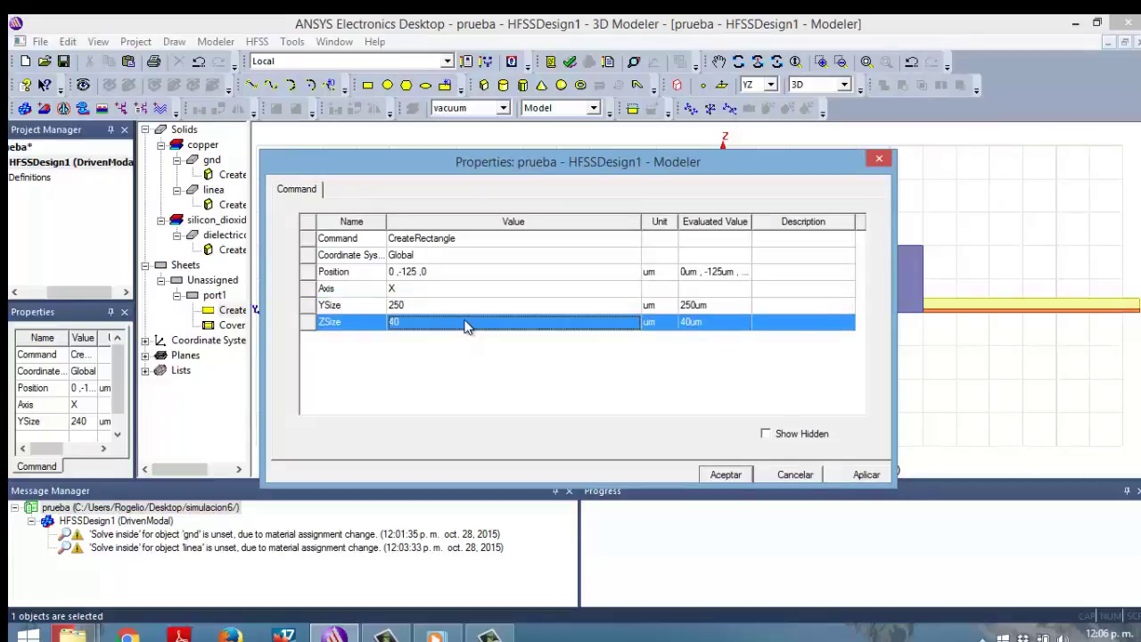
text(0)
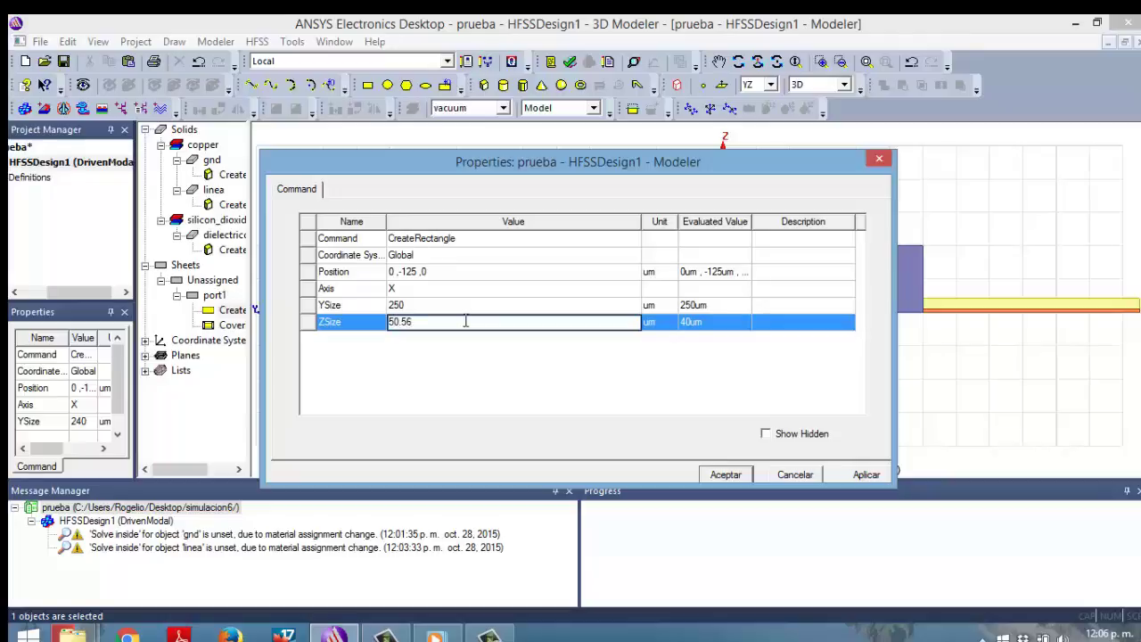
text(.56)
click(862, 479)
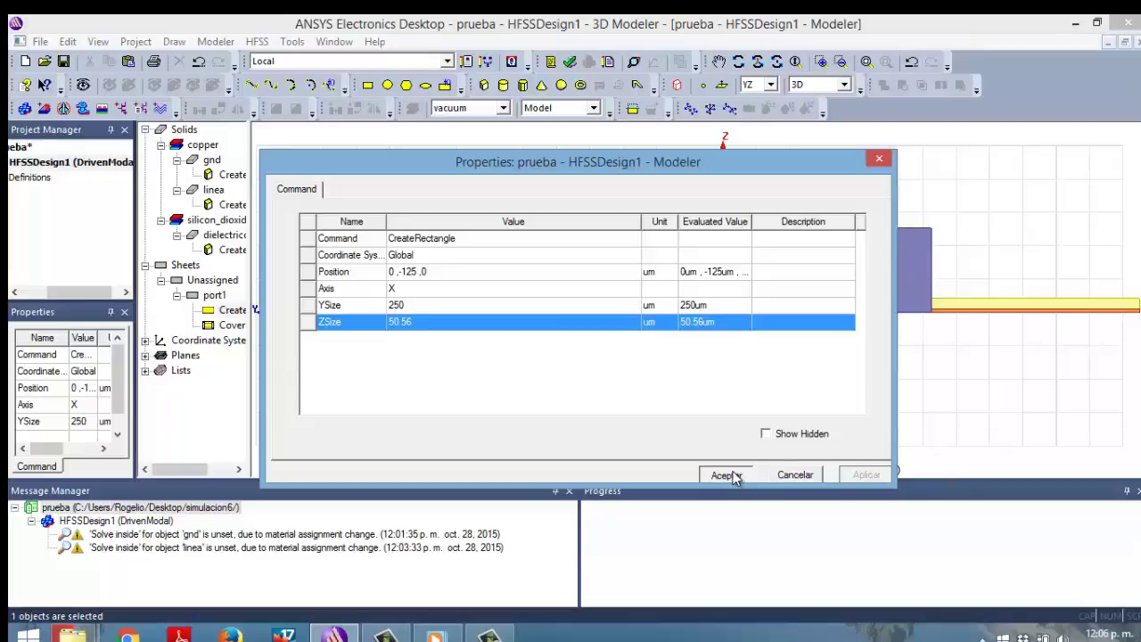
Step: Accept the port1 rectangle's creation properties and clear the selection
click(727, 476)
click(852, 399)
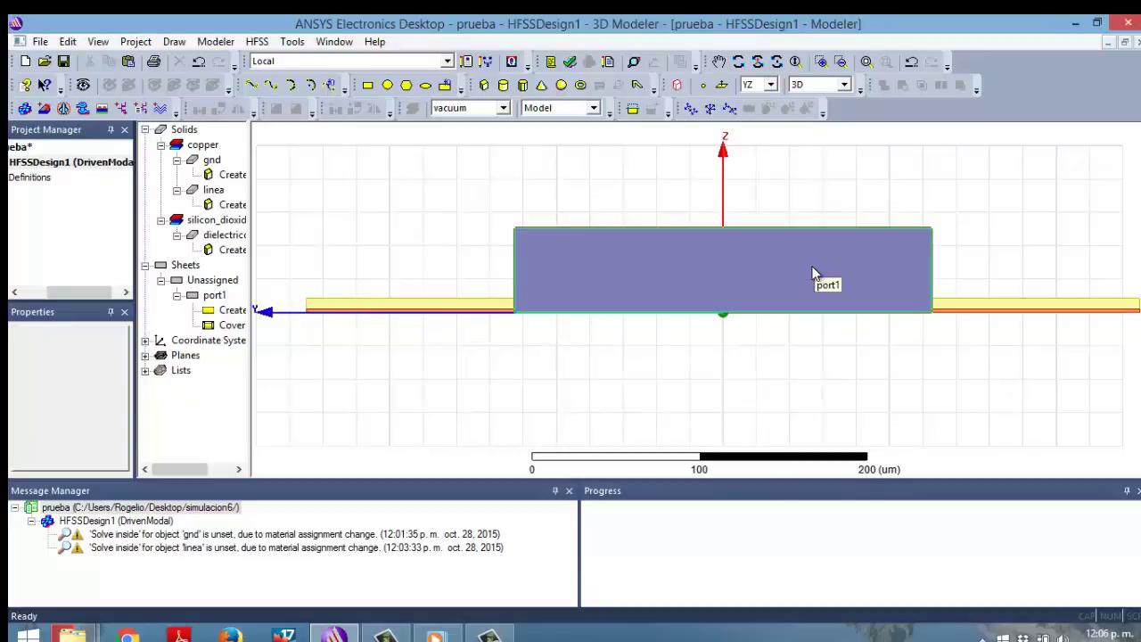
click(500, 634)
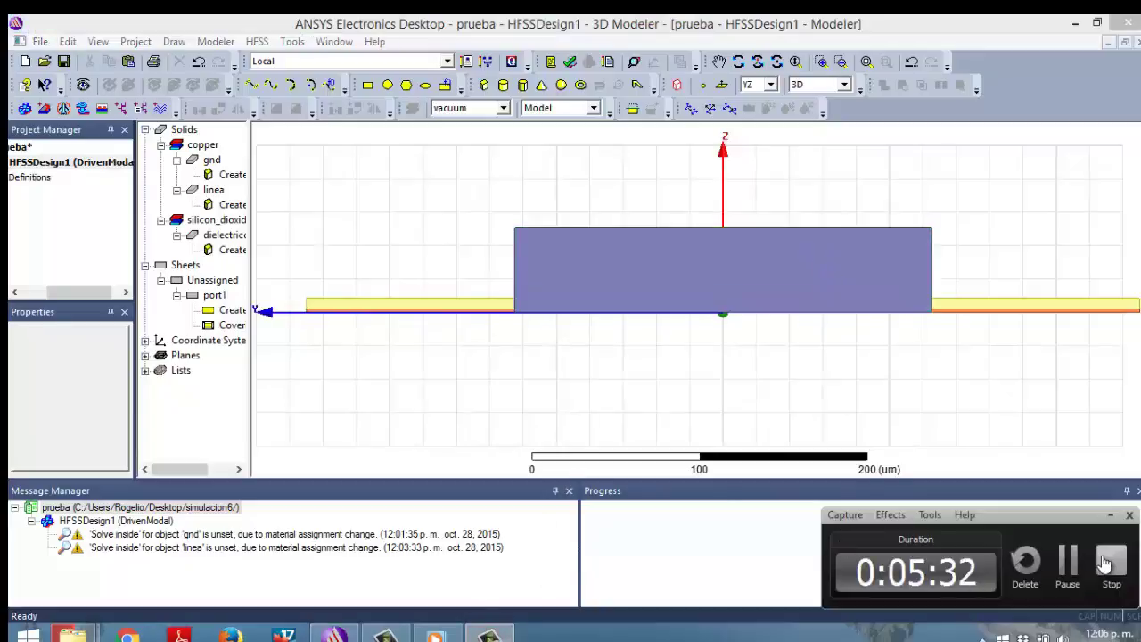
click(993, 320)
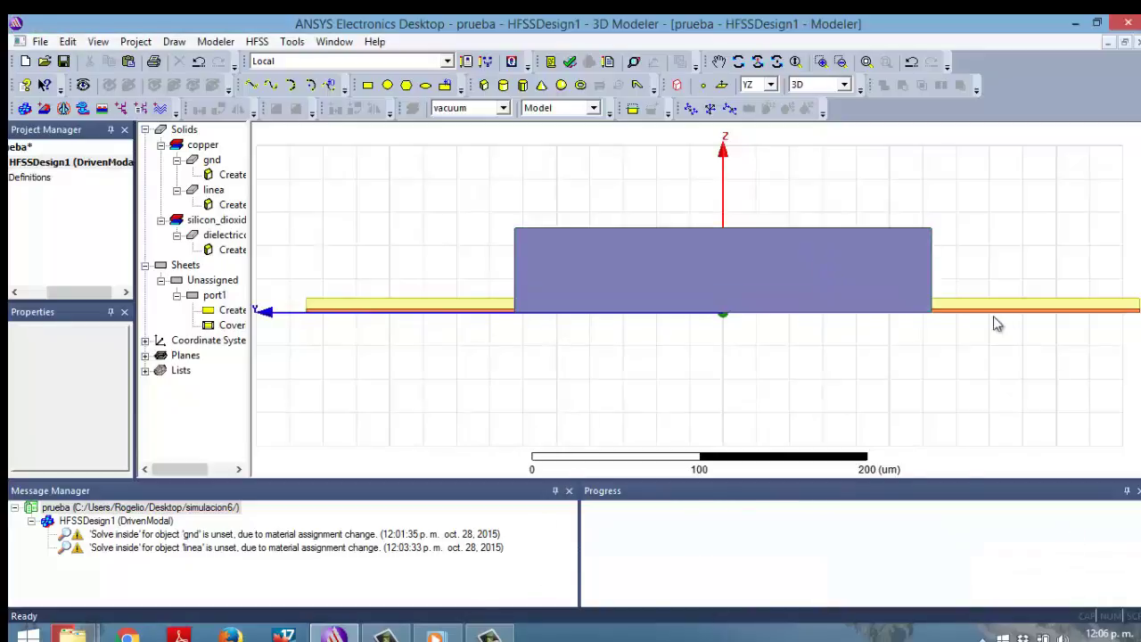
click(787, 259)
right_click(788, 261)
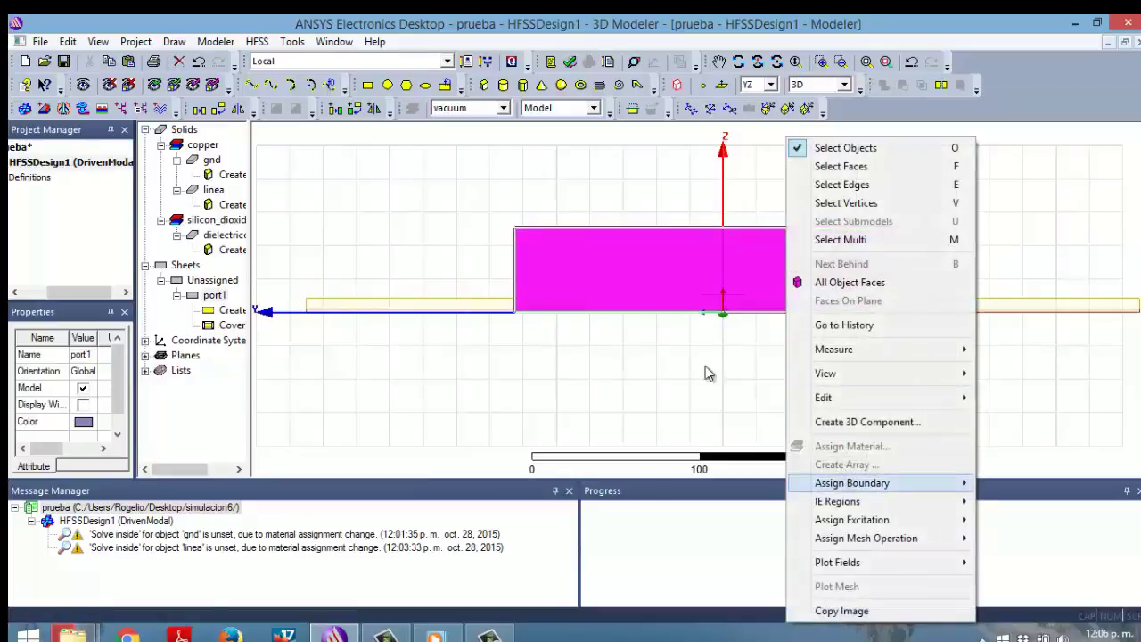
click(548, 163)
Step: Change the design's solution type to driven Terminal with Network Analysis
click(256, 41)
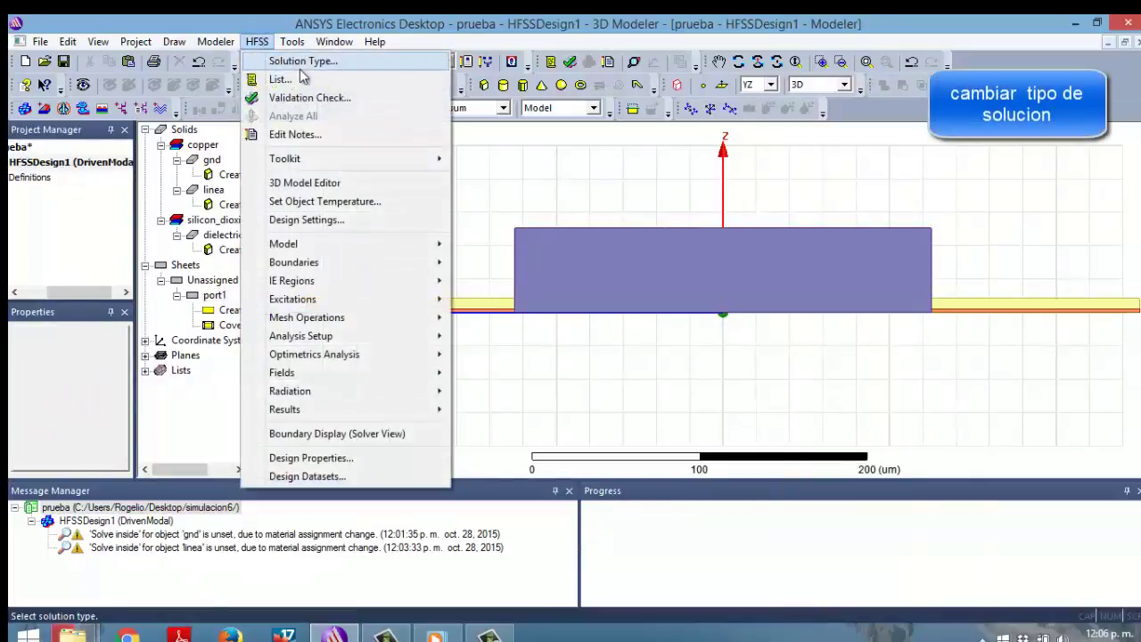
click(322, 61)
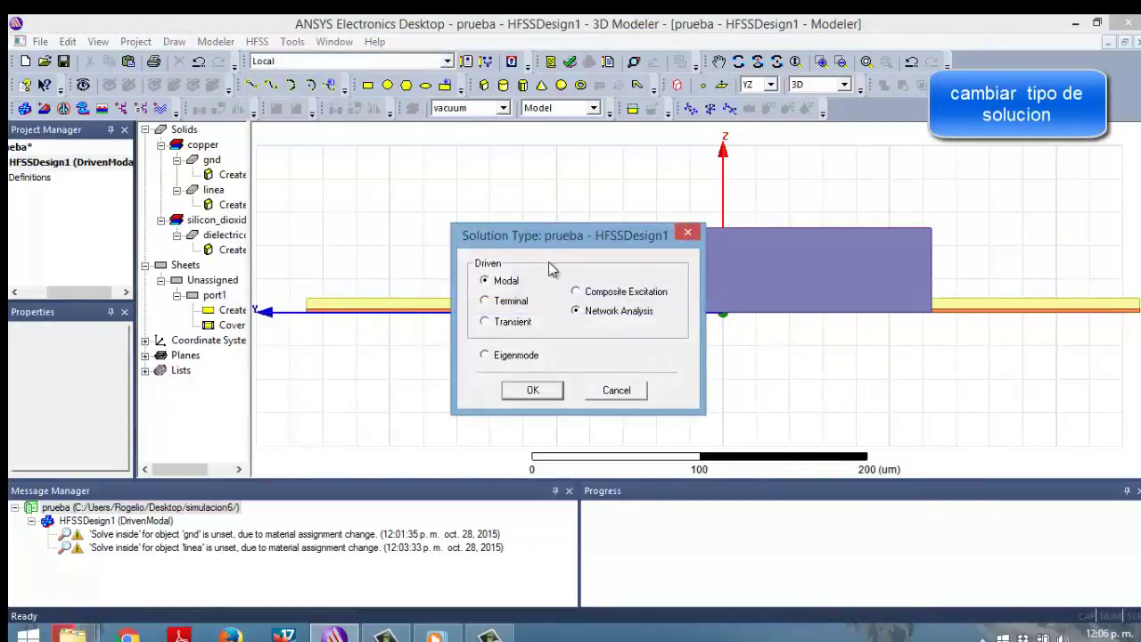
click(484, 300)
click(532, 392)
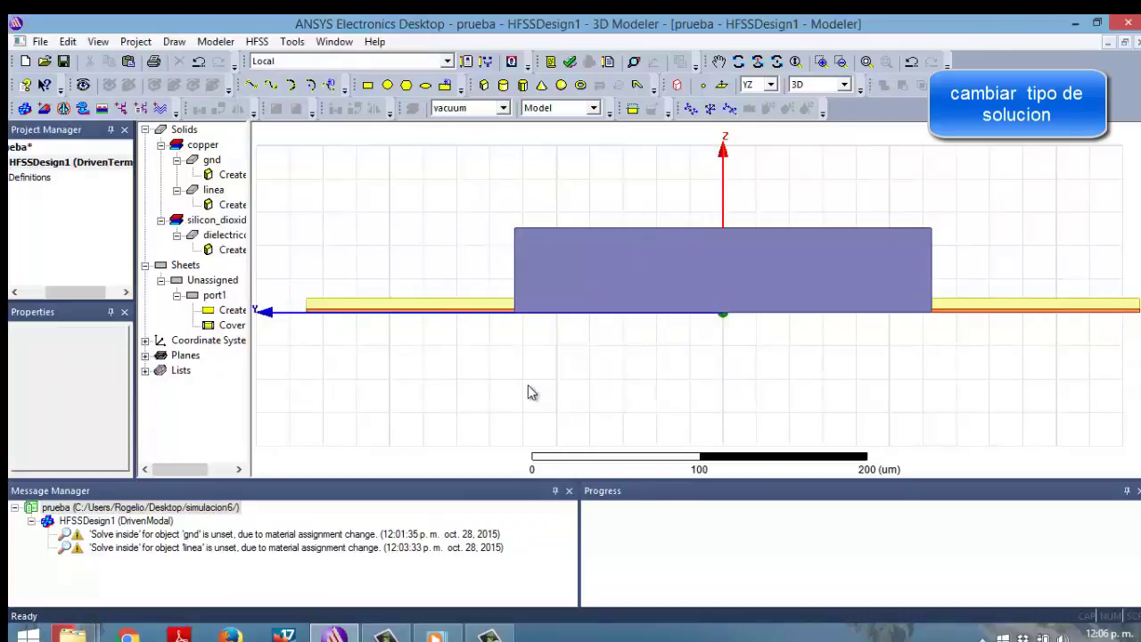
Step: Assign a wave port named p1 to the port1 rectangle, using the gnd conductor as reference
click(644, 293)
right_click(644, 293)
mouse_move(790, 505)
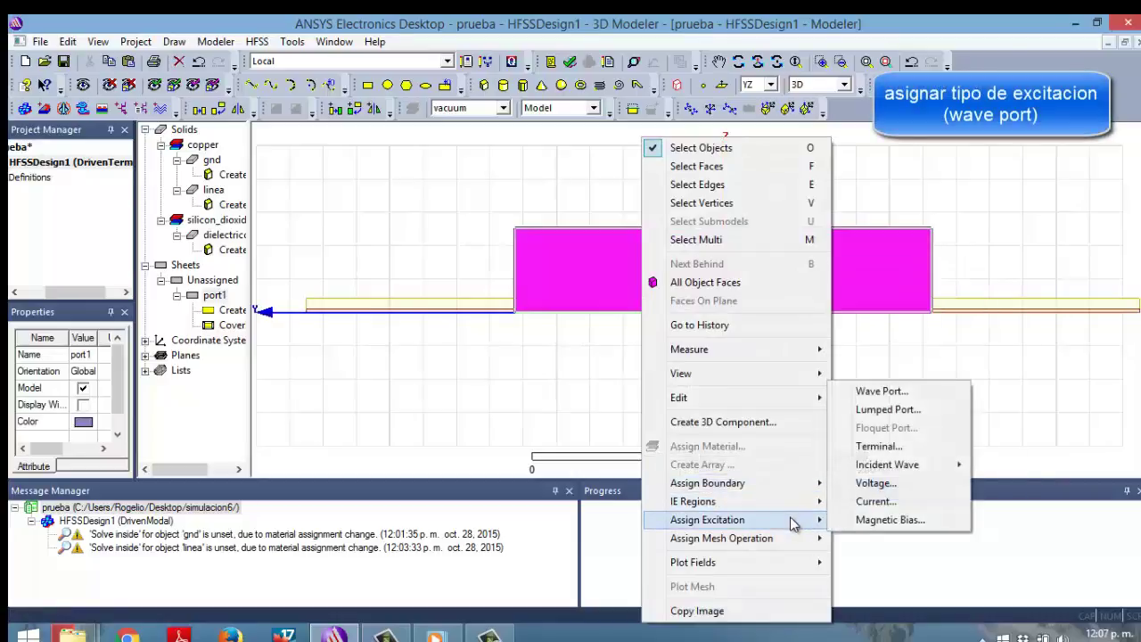
click(900, 393)
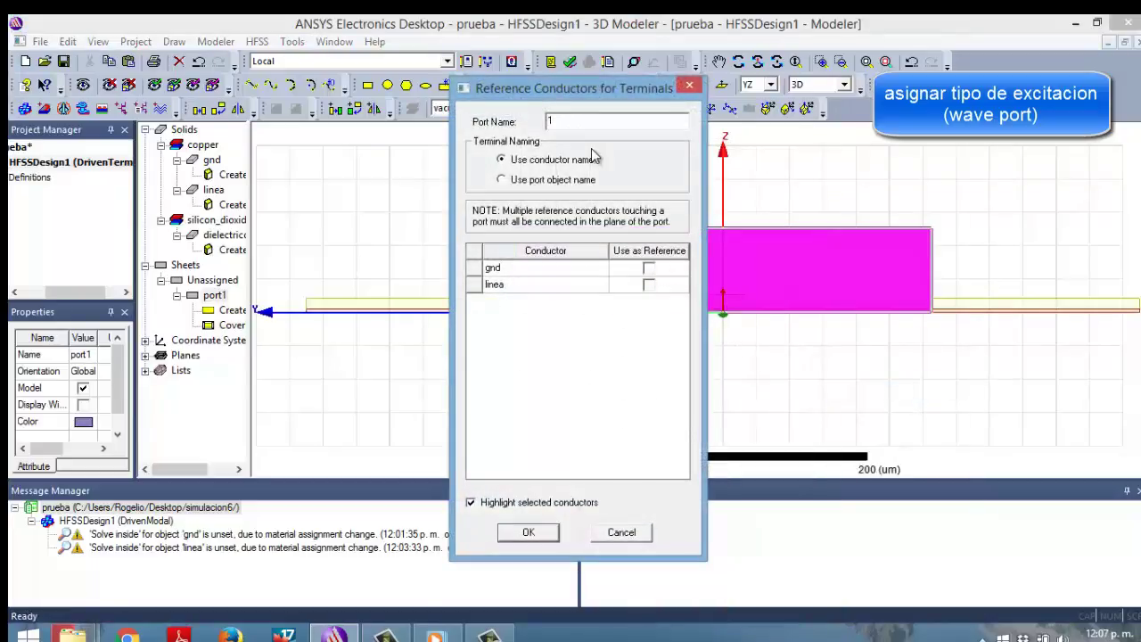
text(p1)
click(648, 268)
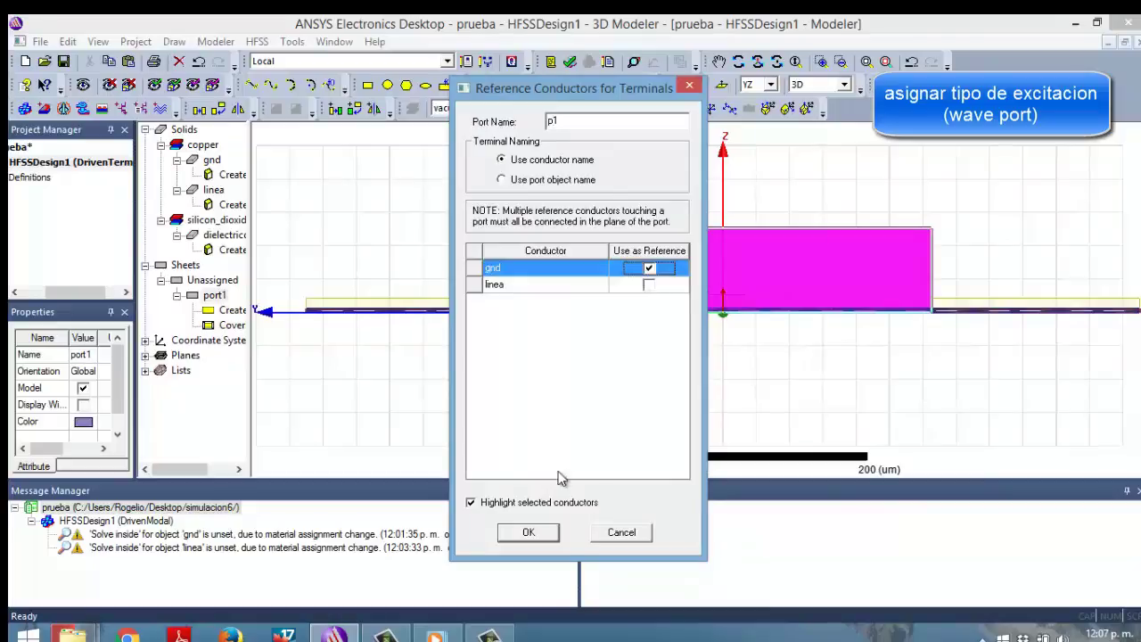
click(529, 533)
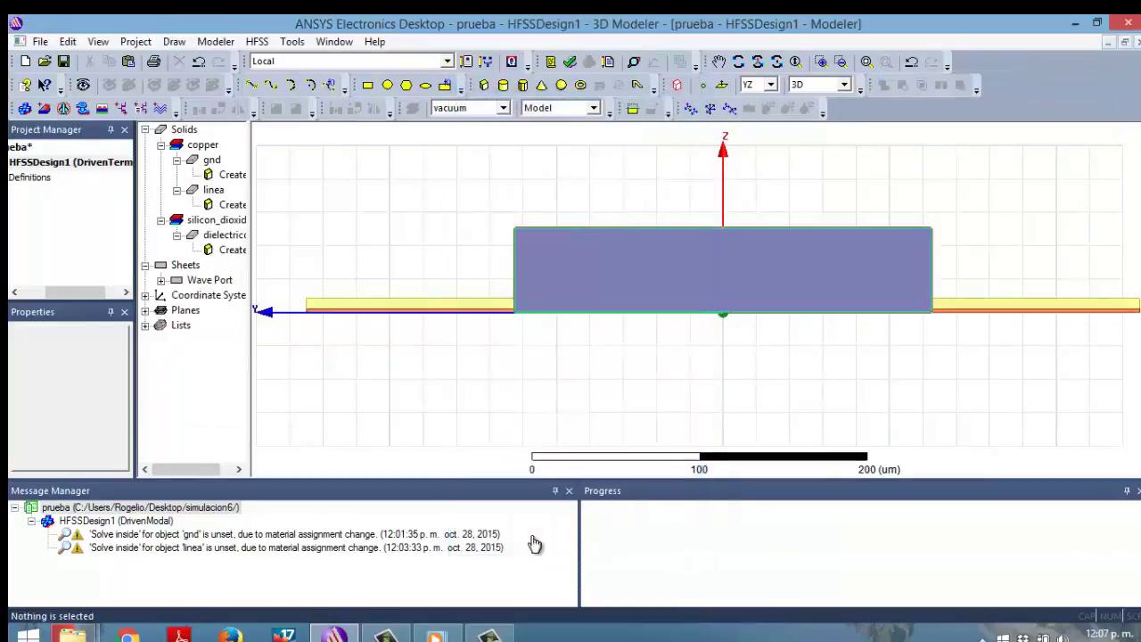
Step: Apply the Front view orientation to face the line's far end
right_click(794, 390)
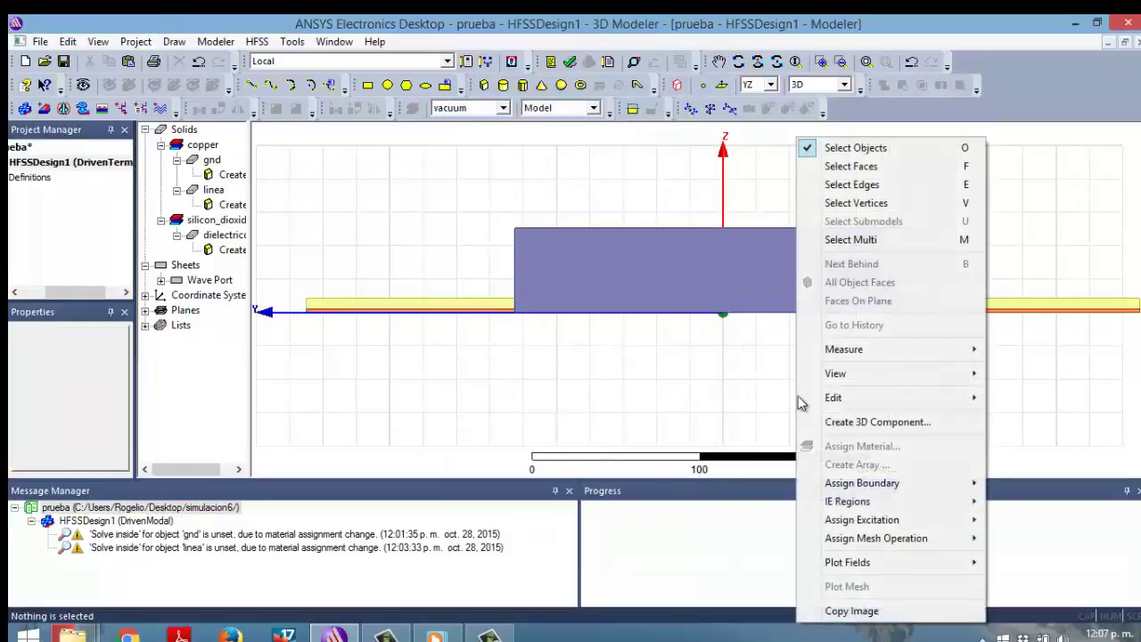
click(682, 360)
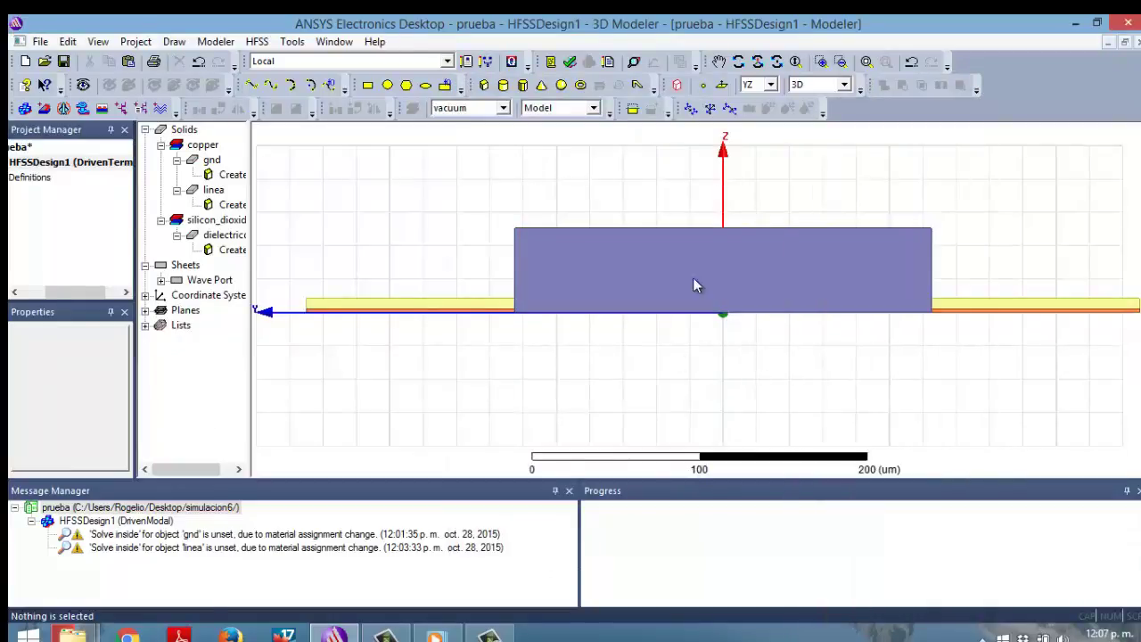
alt+drag(897, 204, 882, 143)
click(866, 62)
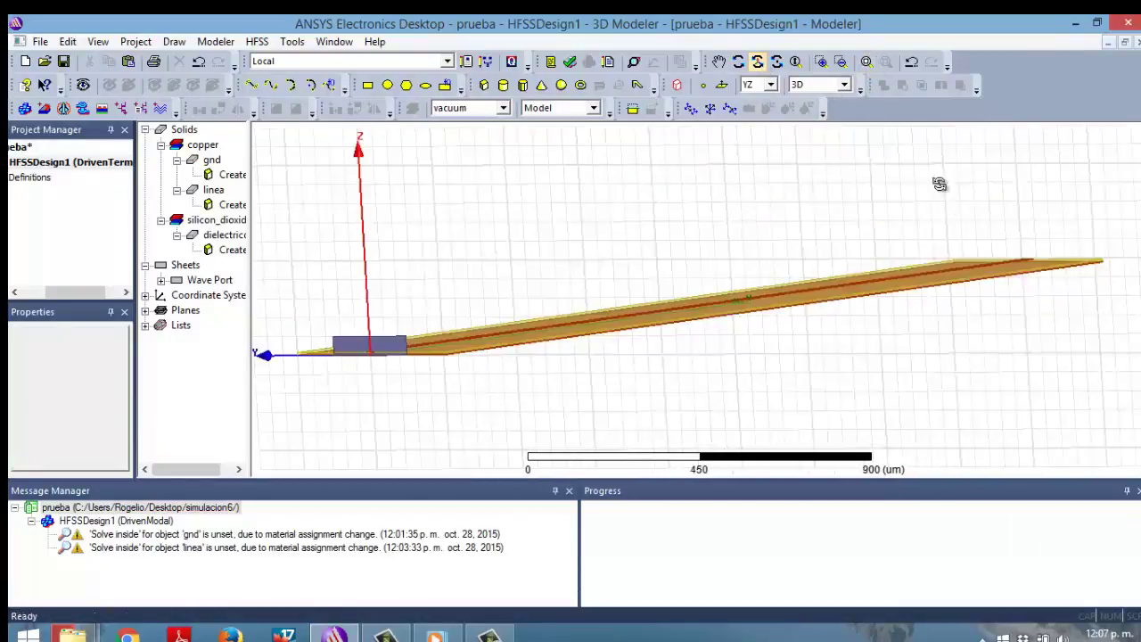
alt+drag(939, 184, 1045, 265)
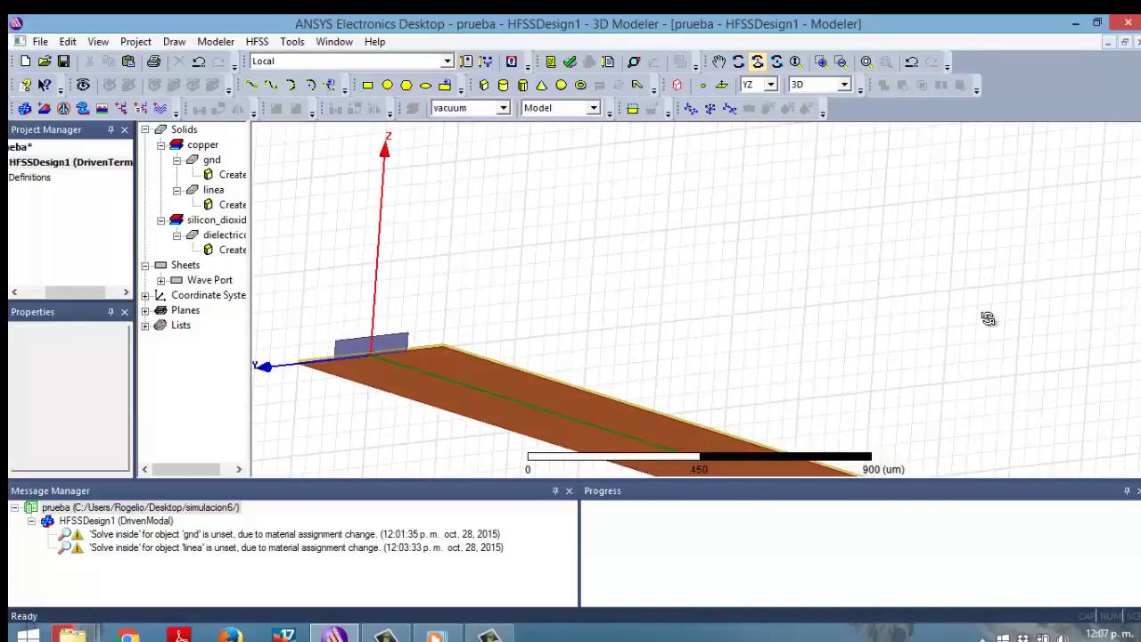
right_click(889, 296)
mouse_move(989, 386)
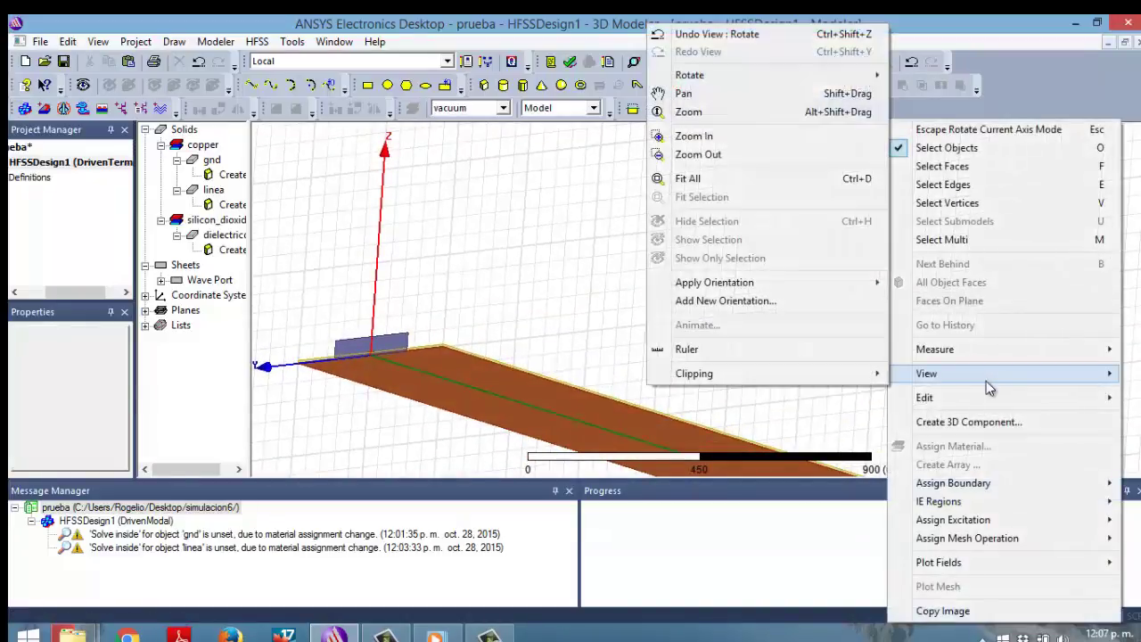
mouse_move(770, 287)
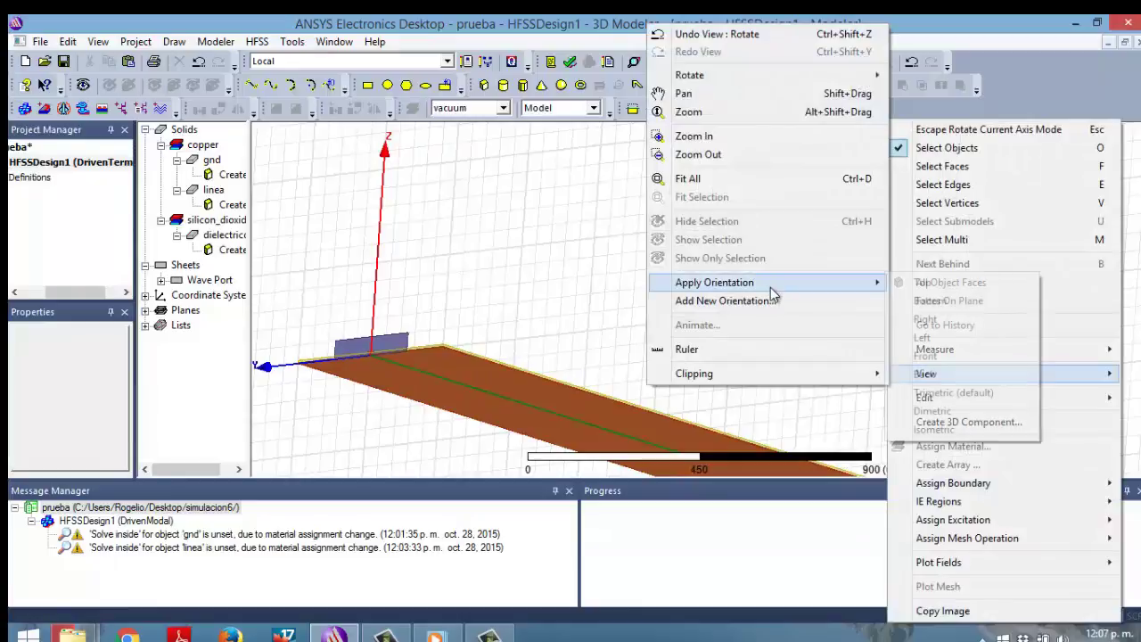
click(931, 355)
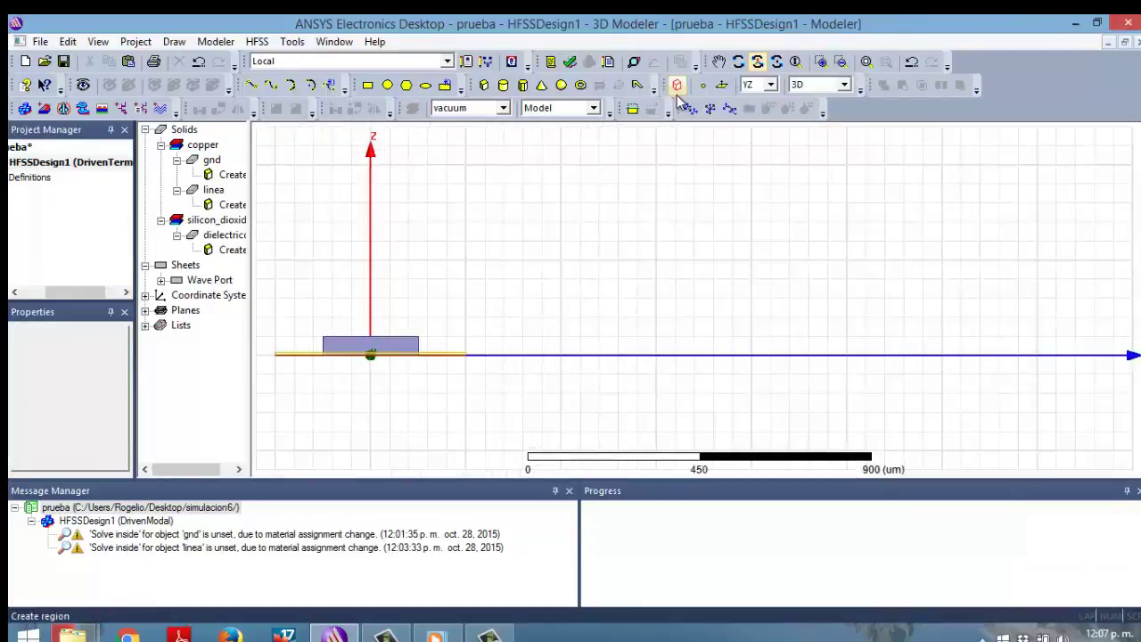
Step: Draw a rectangle about 260 by 50 um on the YZ plane, starting at 0, 120, 0, and rename it port2
click(719, 61)
drag(550, 204, 859, 295)
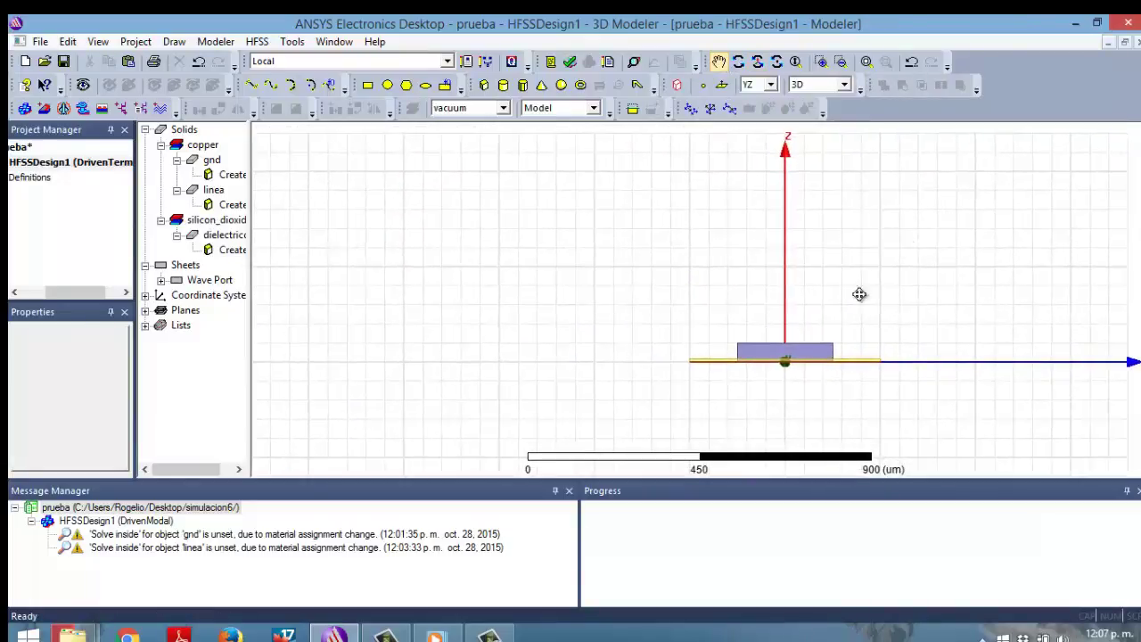
scroll(805, 354, up, 8)
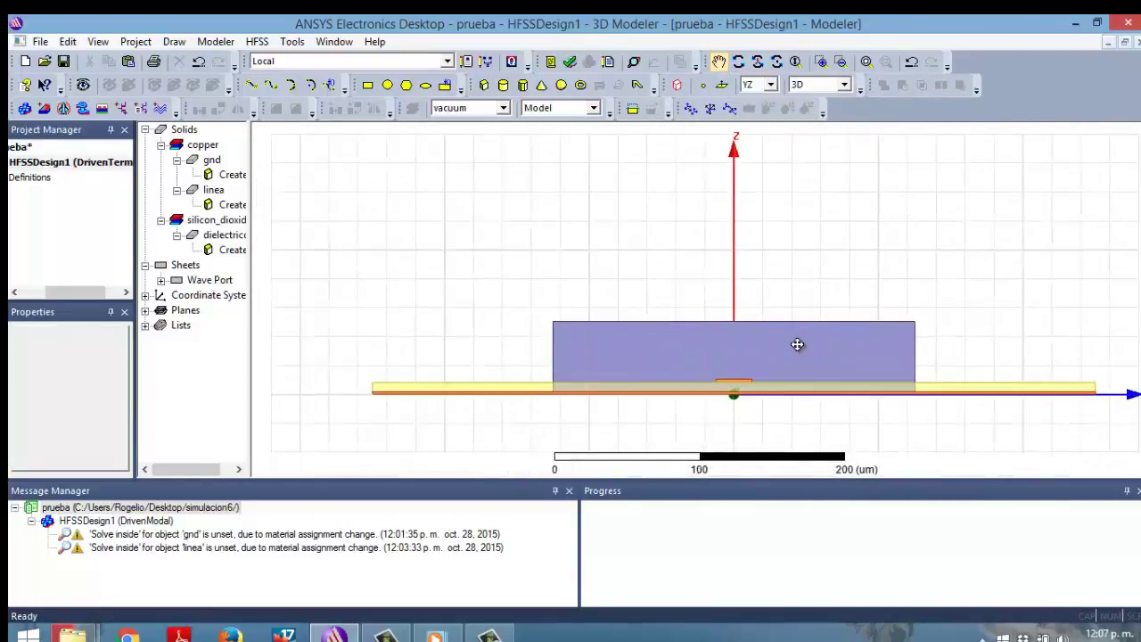
scroll(797, 344, up, 3)
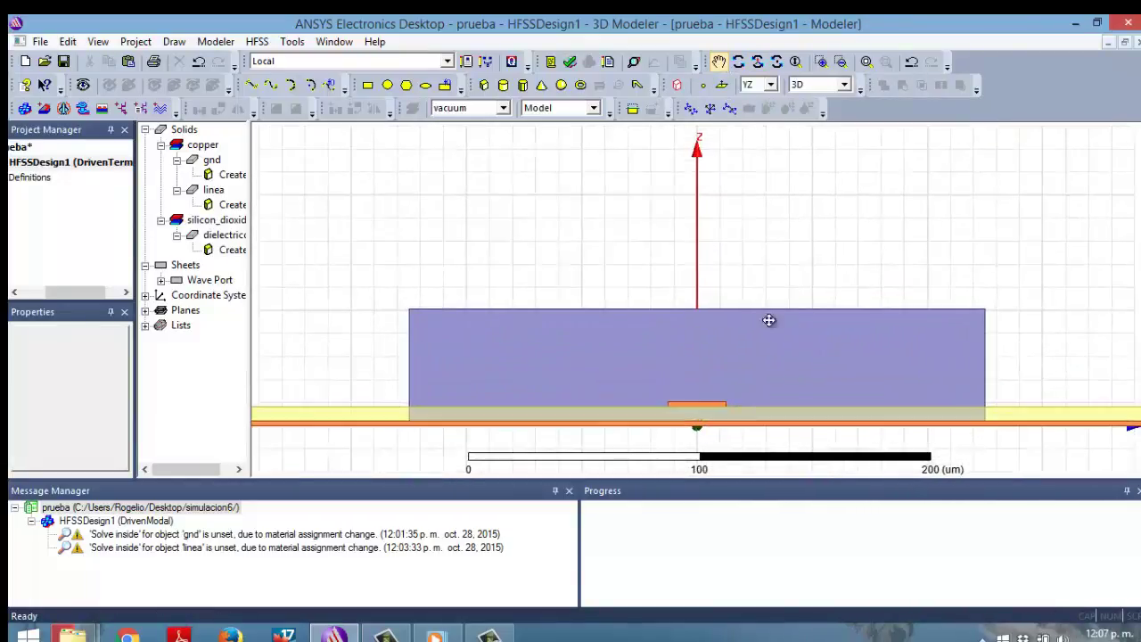
click(387, 85)
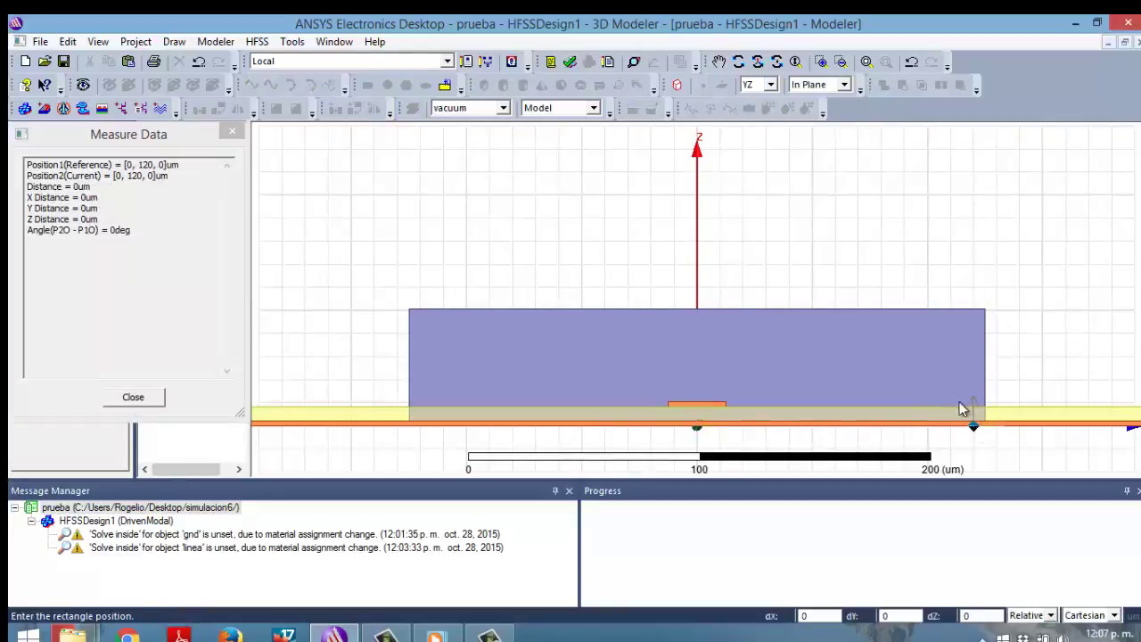
click(974, 426)
click(374, 311)
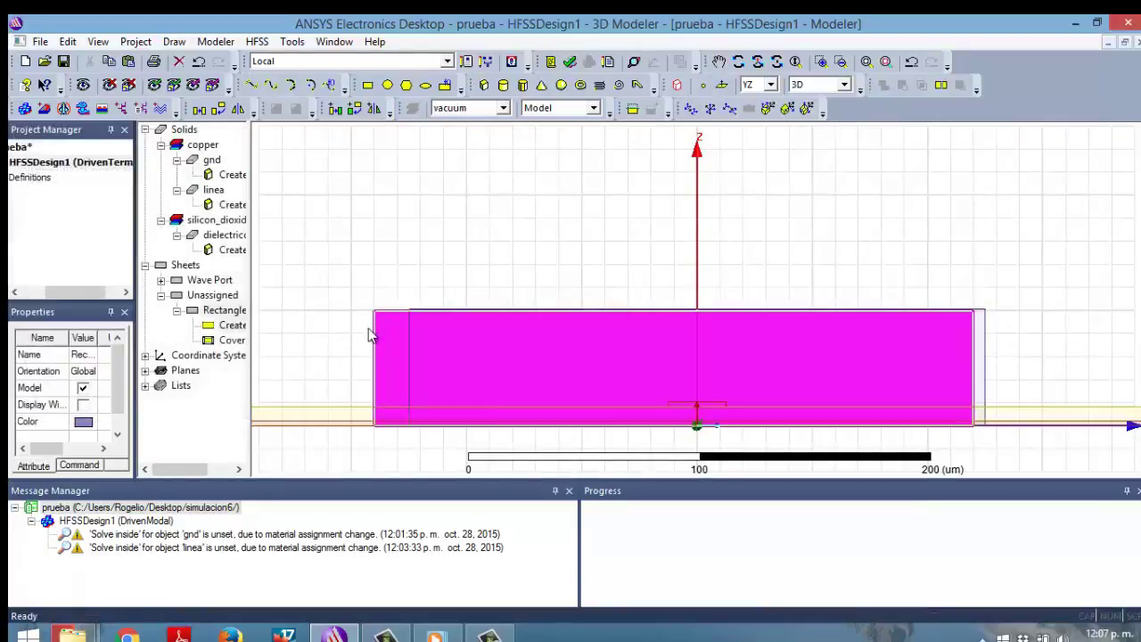
double_click(83, 355)
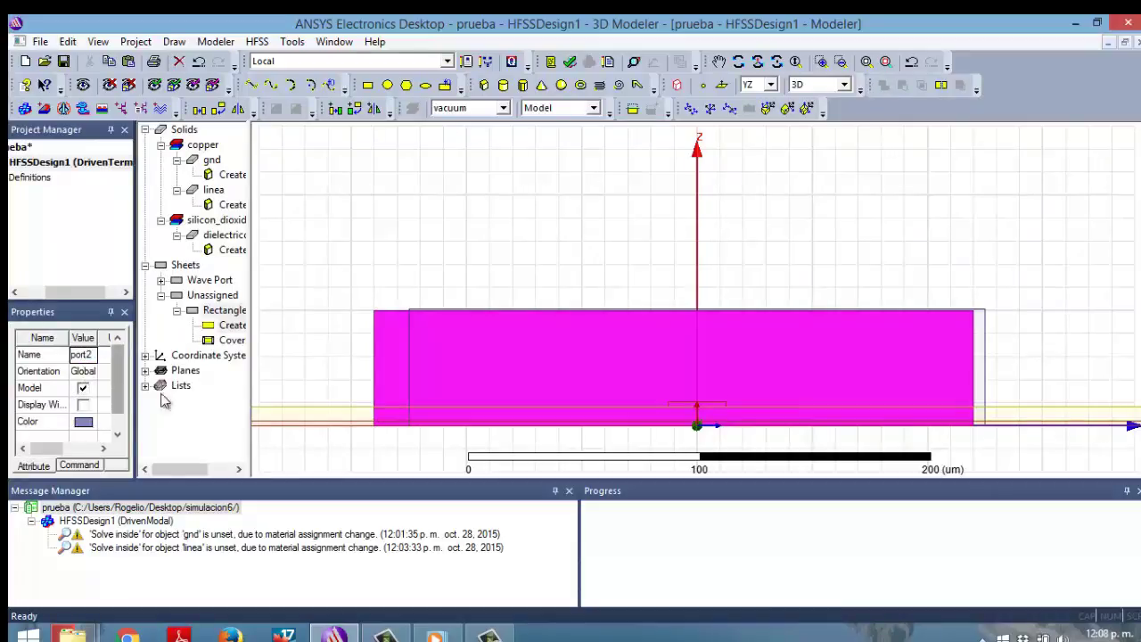
Step: Set the port2 rectangle's position to 0, 12.5, 0 um, its Y size to 25 um and Z size to 50.56 um
double_click(228, 326)
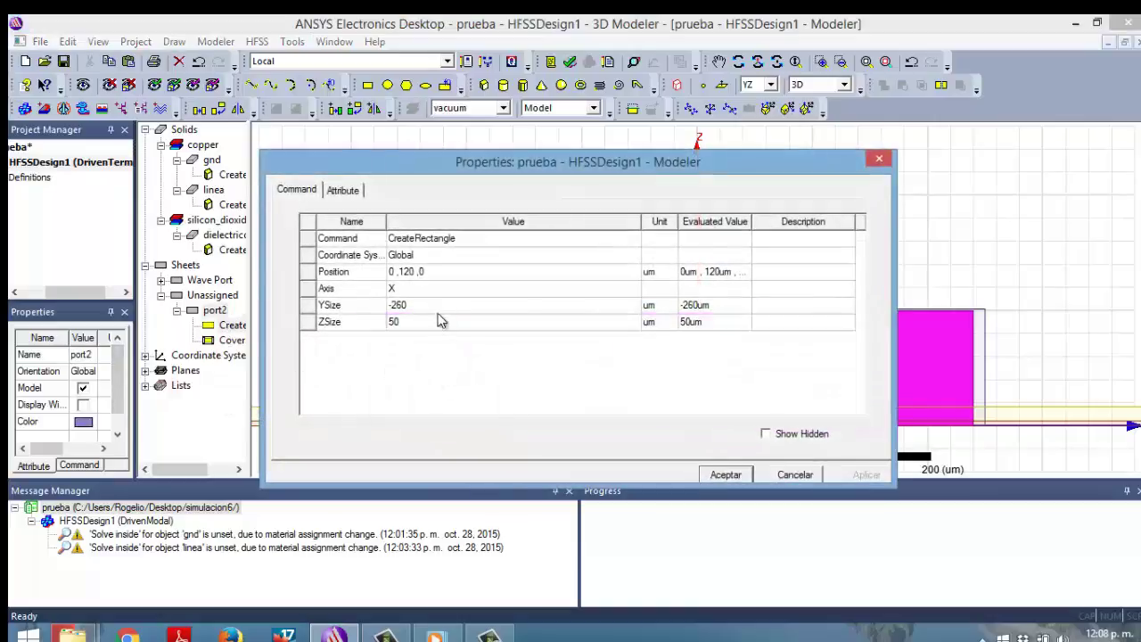
click(415, 272)
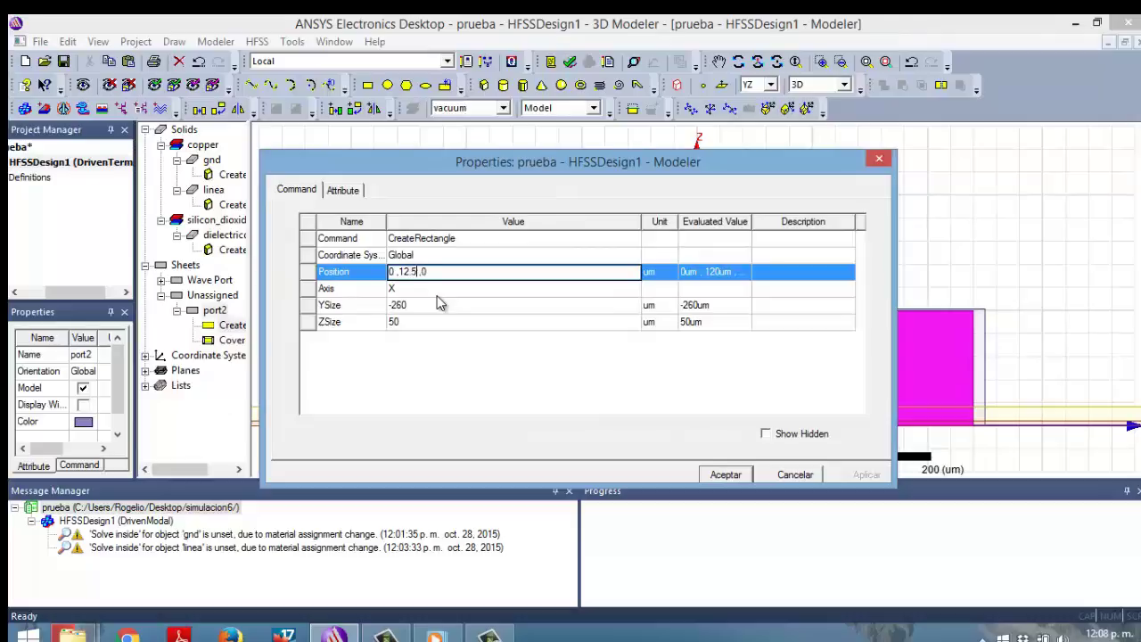
click(432, 305)
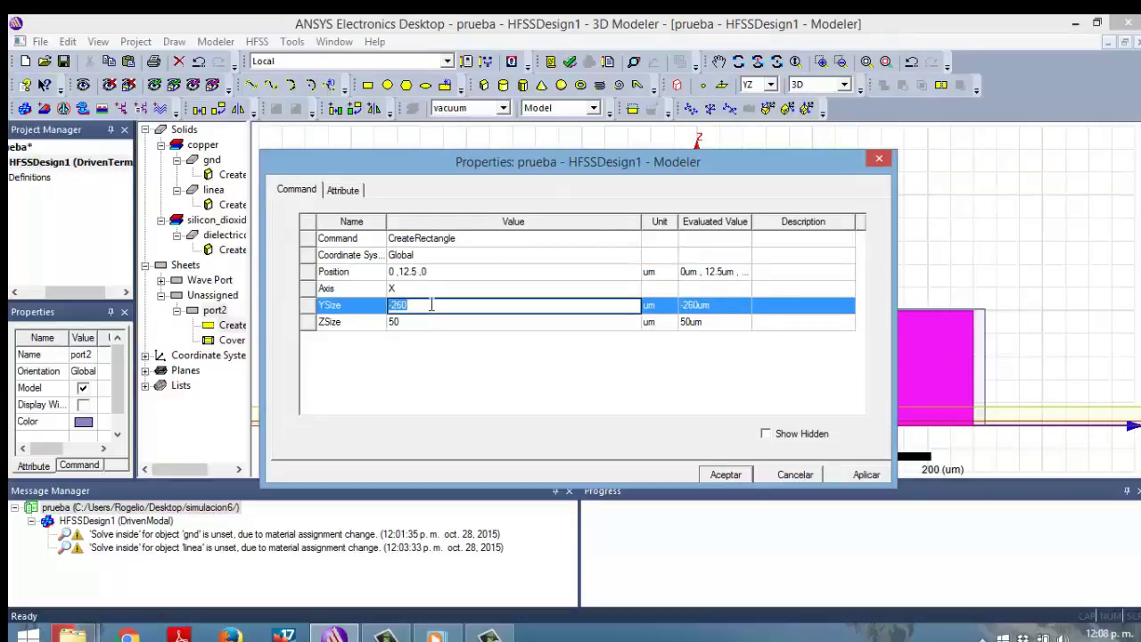
key(BackSpace)
click(423, 319)
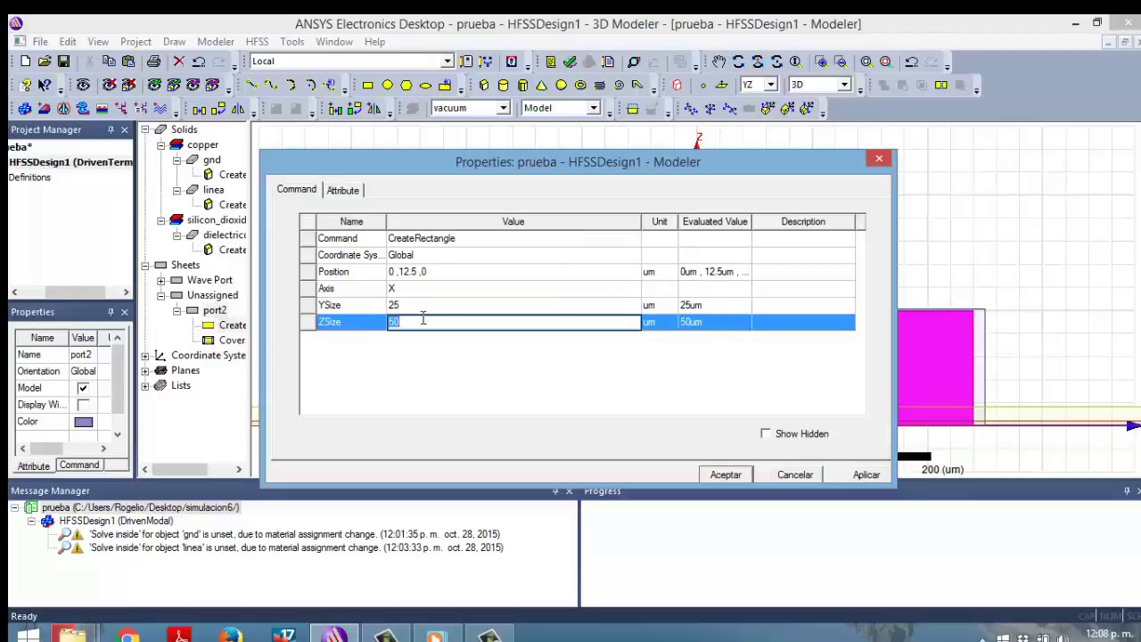
click(427, 319)
text(.56)
Step: Set the port2 rectangle's X position to 2703.8 um, then apply and accept its creation properties
click(401, 258)
click(394, 273)
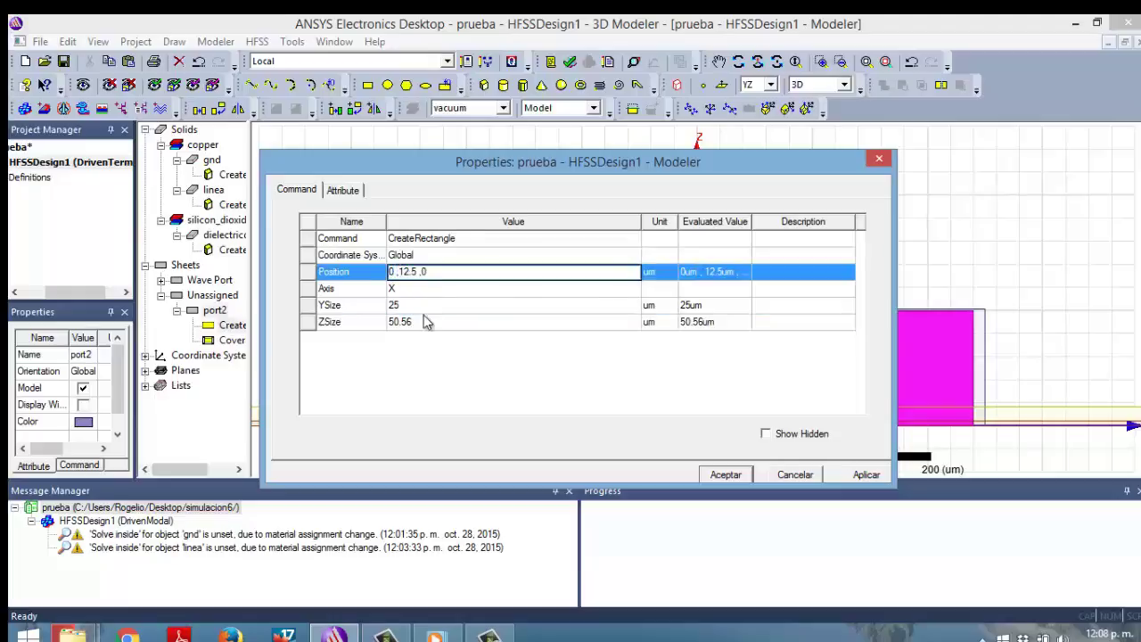
key(Delete)
key(Delete)
key(Delete)
text(27,)
key(Left)
text(03.8)
click(856, 478)
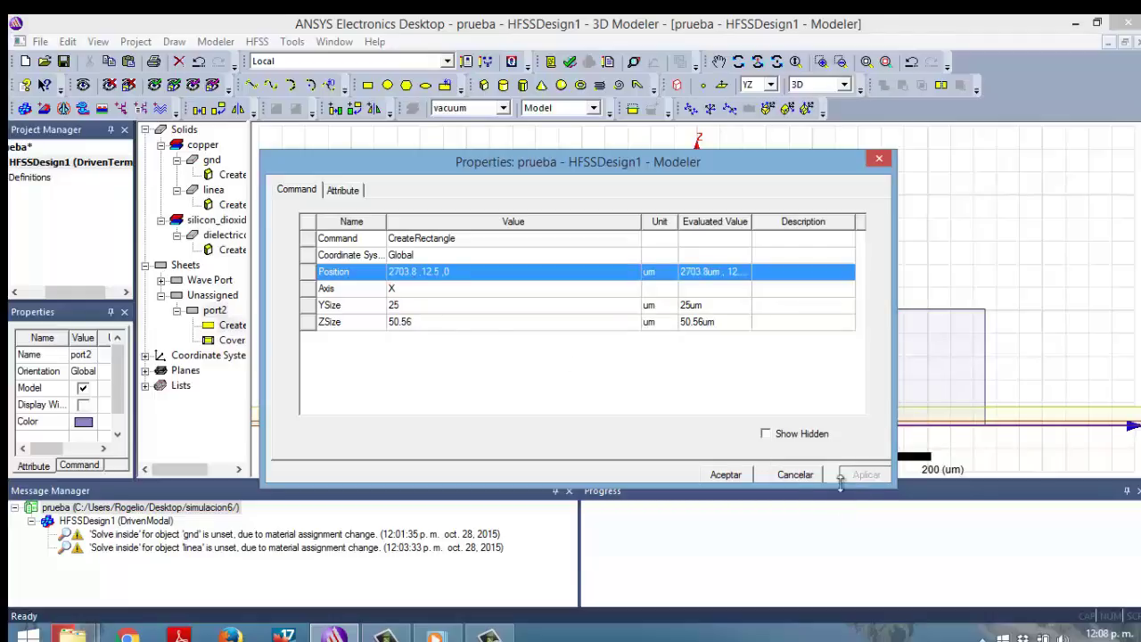
click(726, 479)
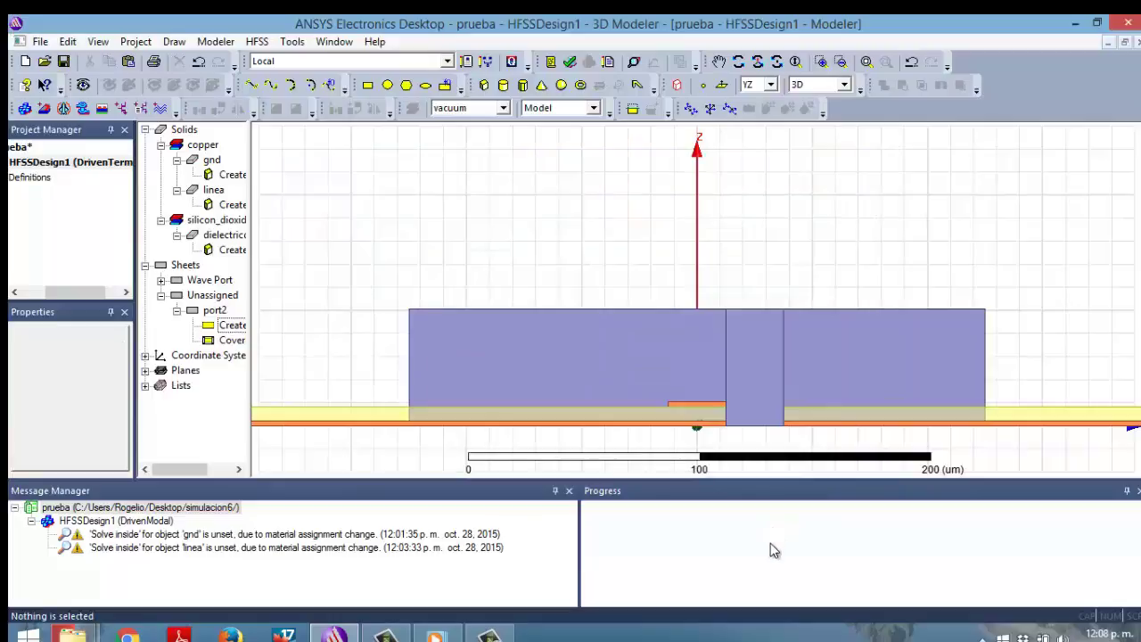
Step: Set the port2 rectangle's position to 2703.8, -125, 0 um and its Y size to 250 um, applying and accepting the changes
click(500, 635)
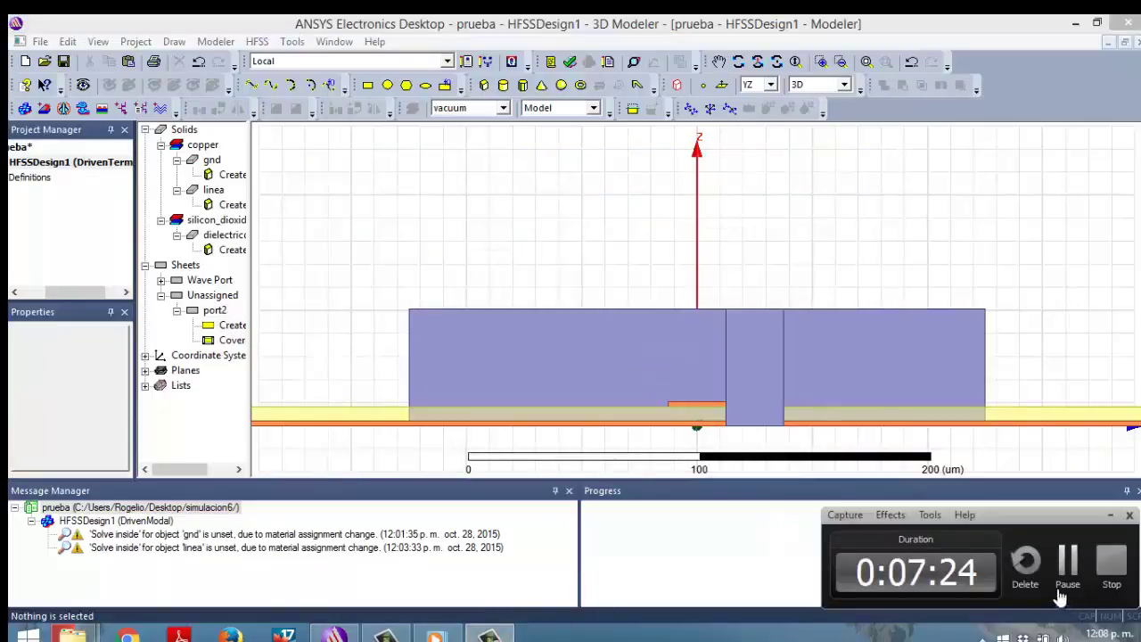
alt+drag(678, 383, 665, 414)
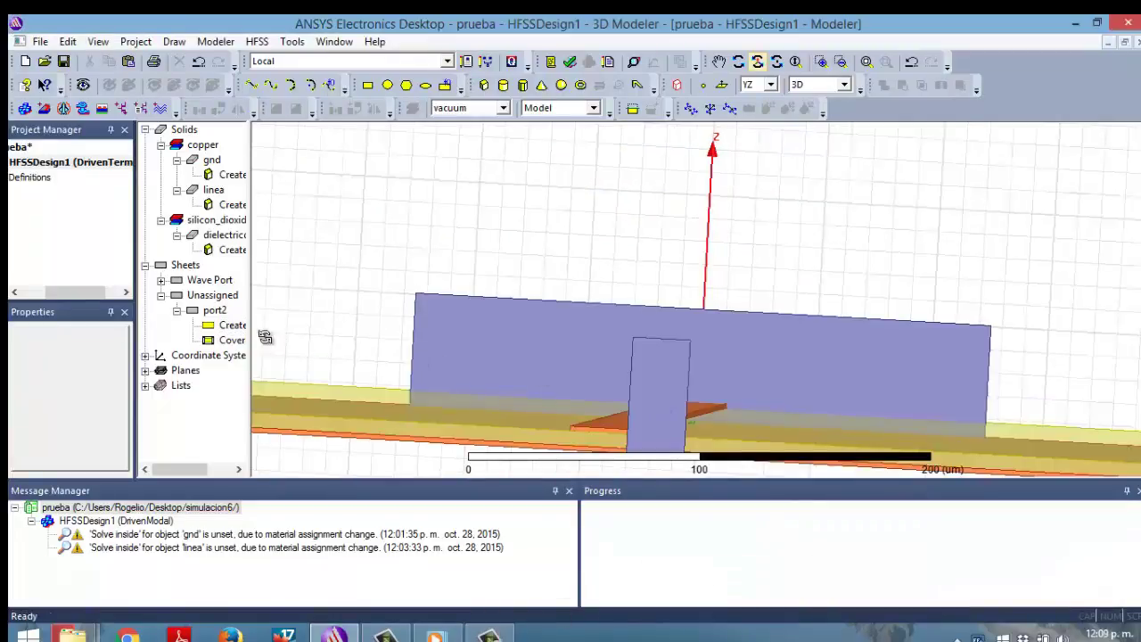
double_click(230, 326)
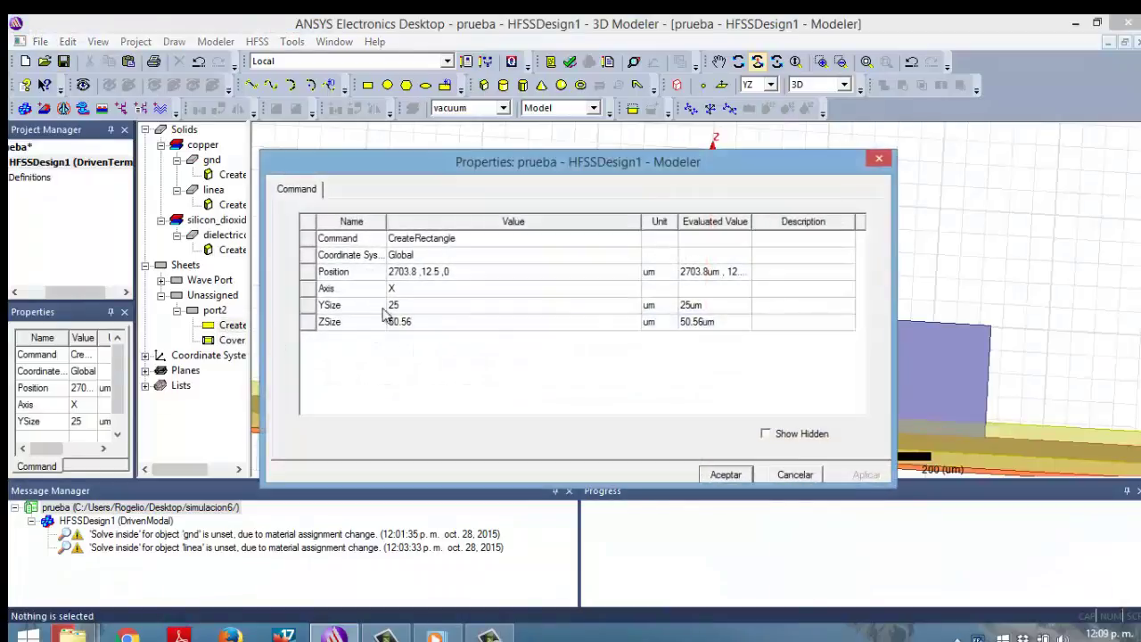
click(437, 275)
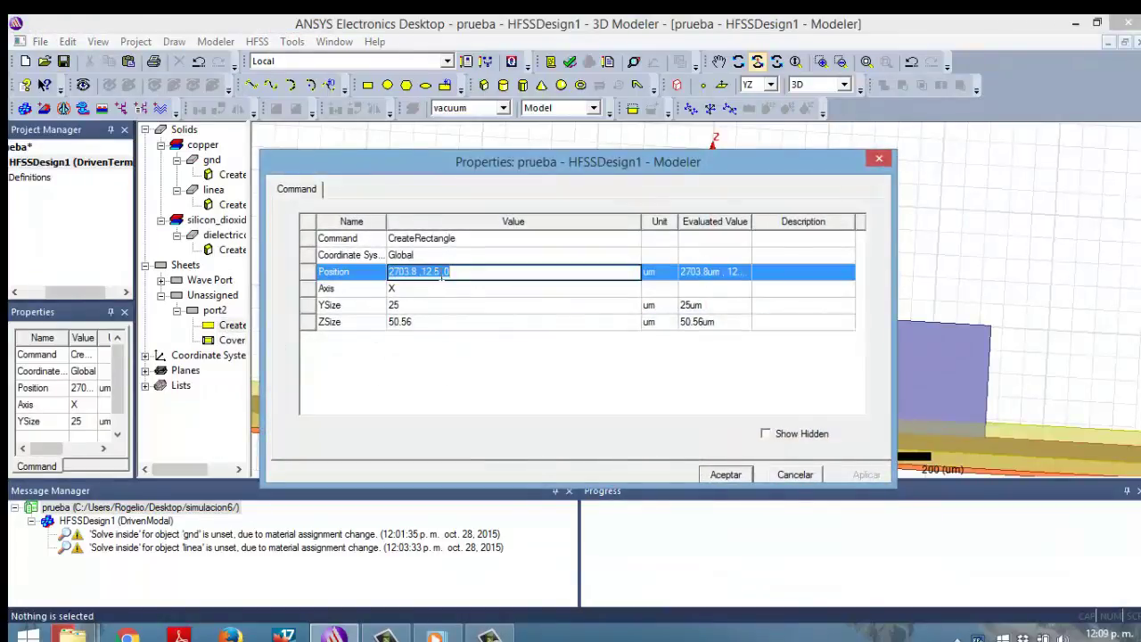
click(442, 274)
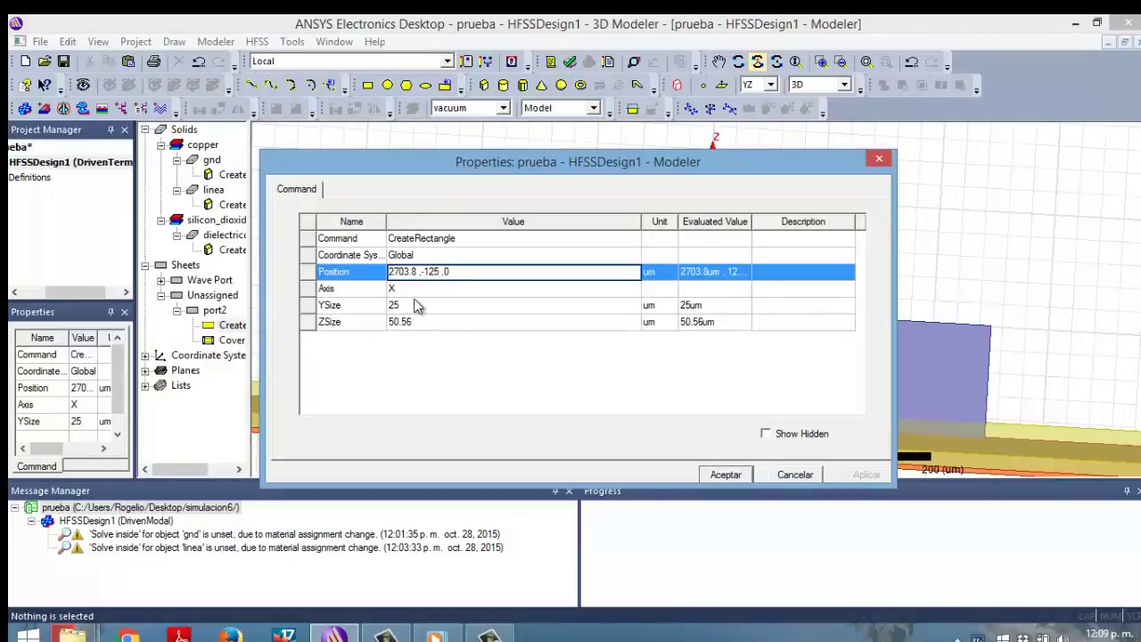
click(416, 305)
click(417, 304)
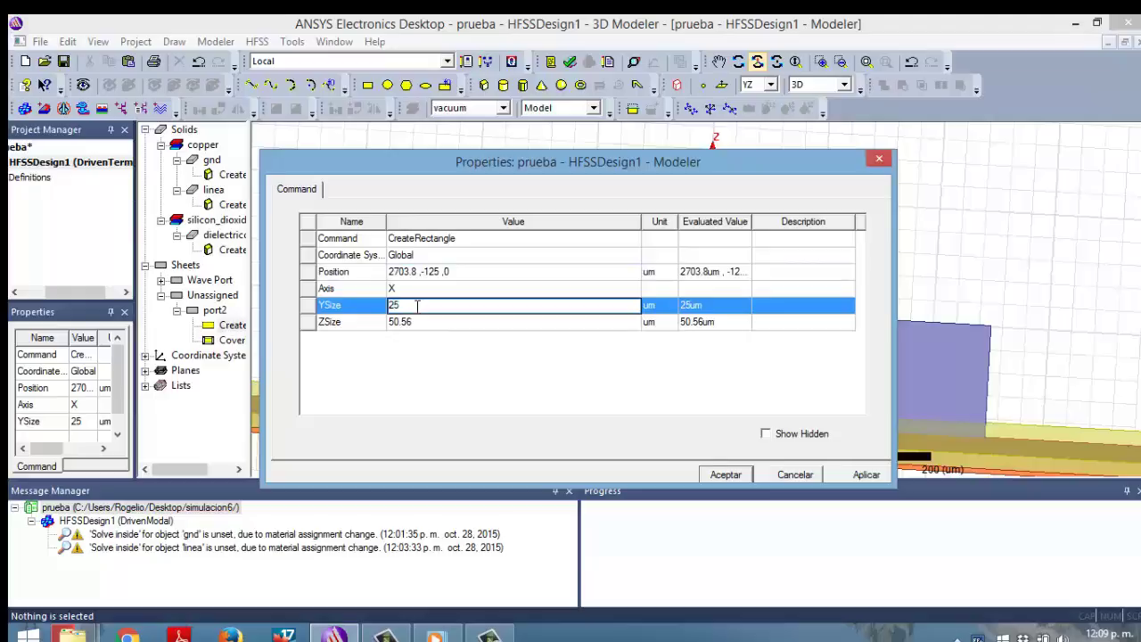
click(864, 474)
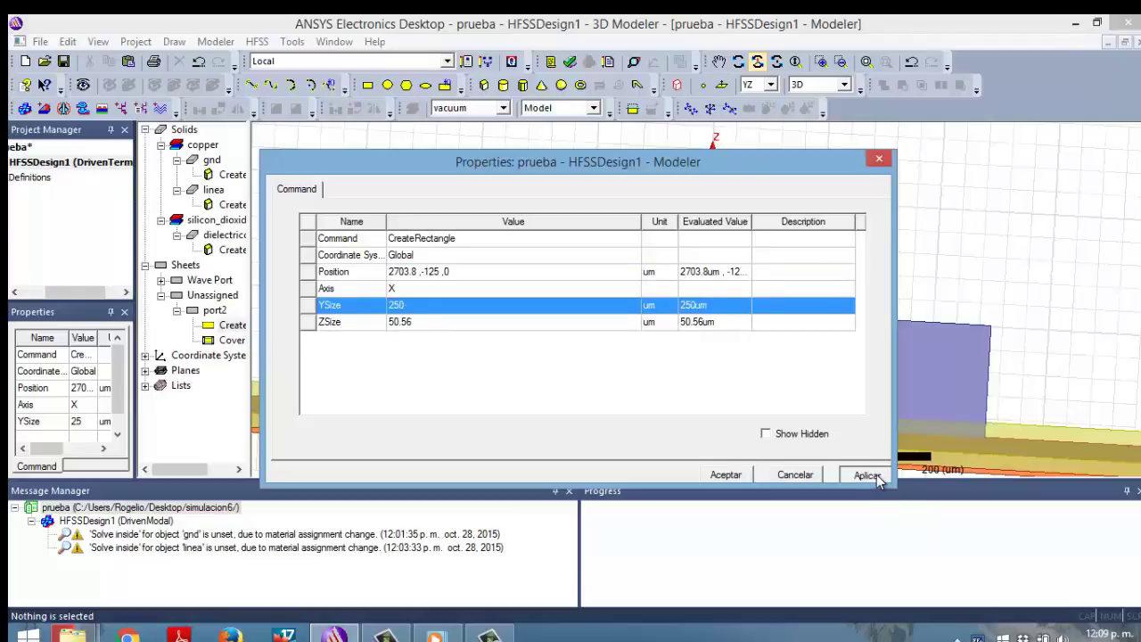
click(724, 474)
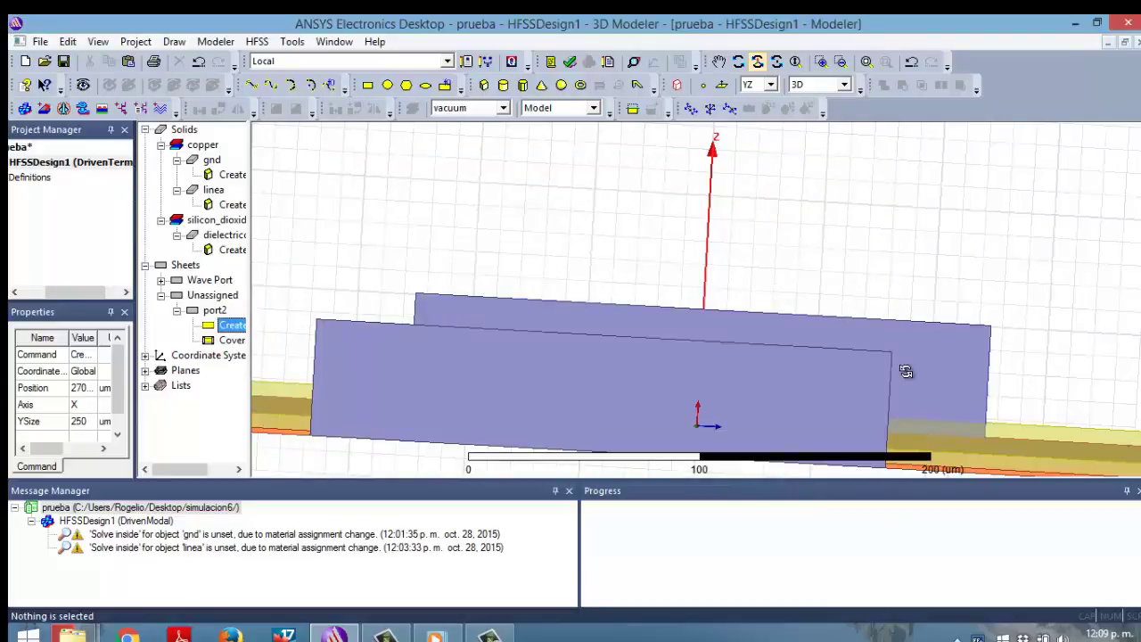
Step: Assign a wave port excitation to the port2 sheet, naming it p2 and using gnd as the reference conductor
mouse_move(1022, 313)
mouse_down()
mouse_move(1042, 296)
mouse_move(1032, 313)
mouse_up()
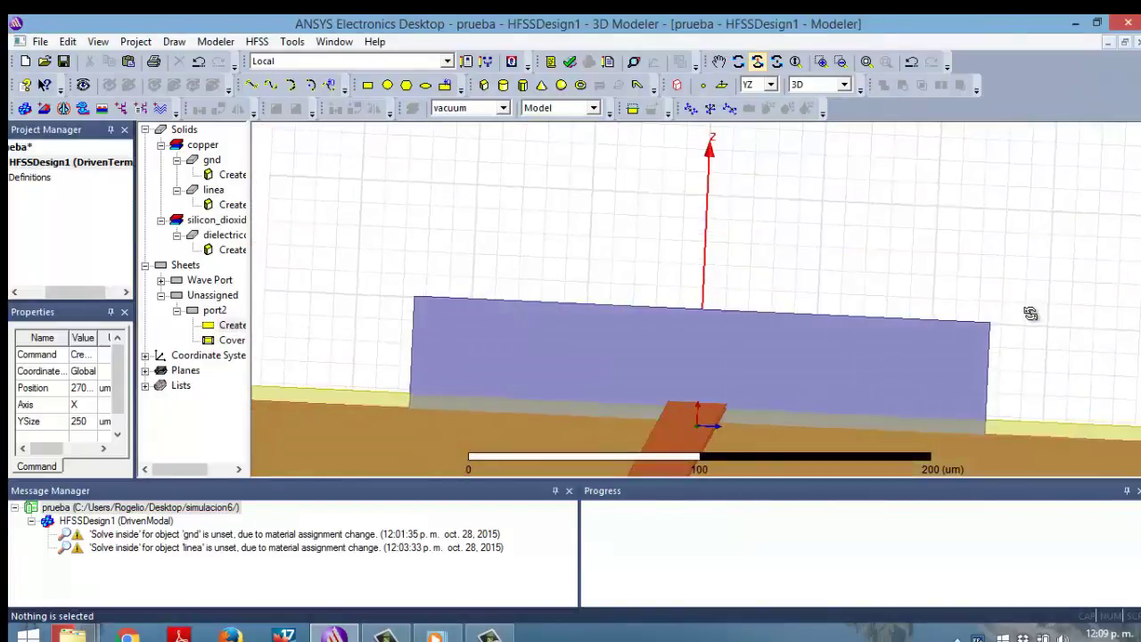
drag(1109, 414, 1136, 424)
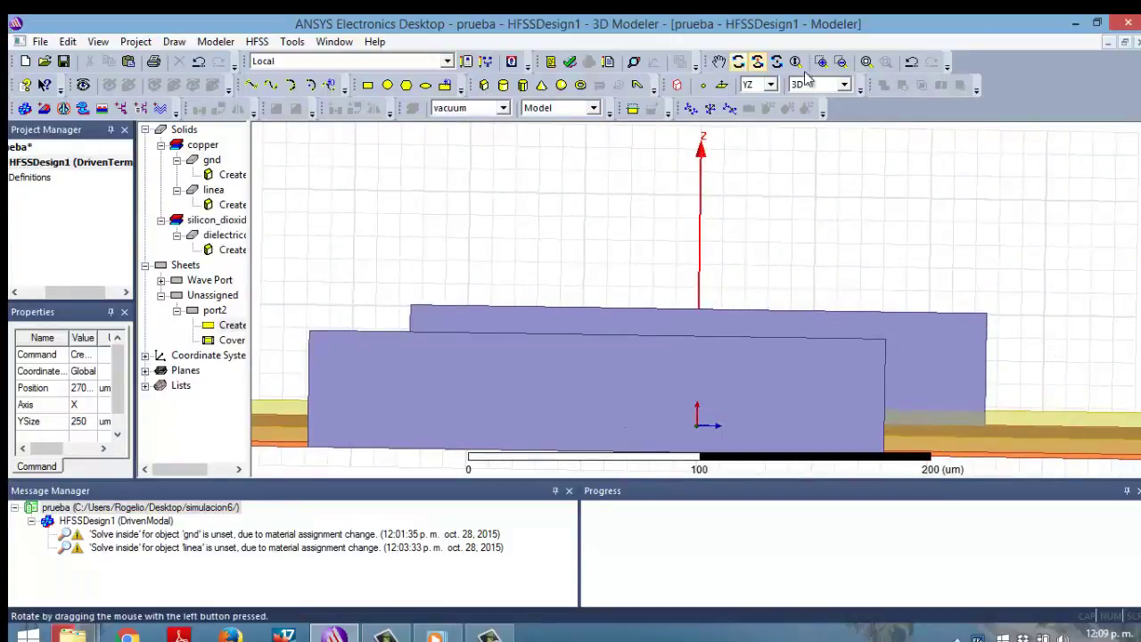
click(866, 61)
drag(935, 295, 937, 298)
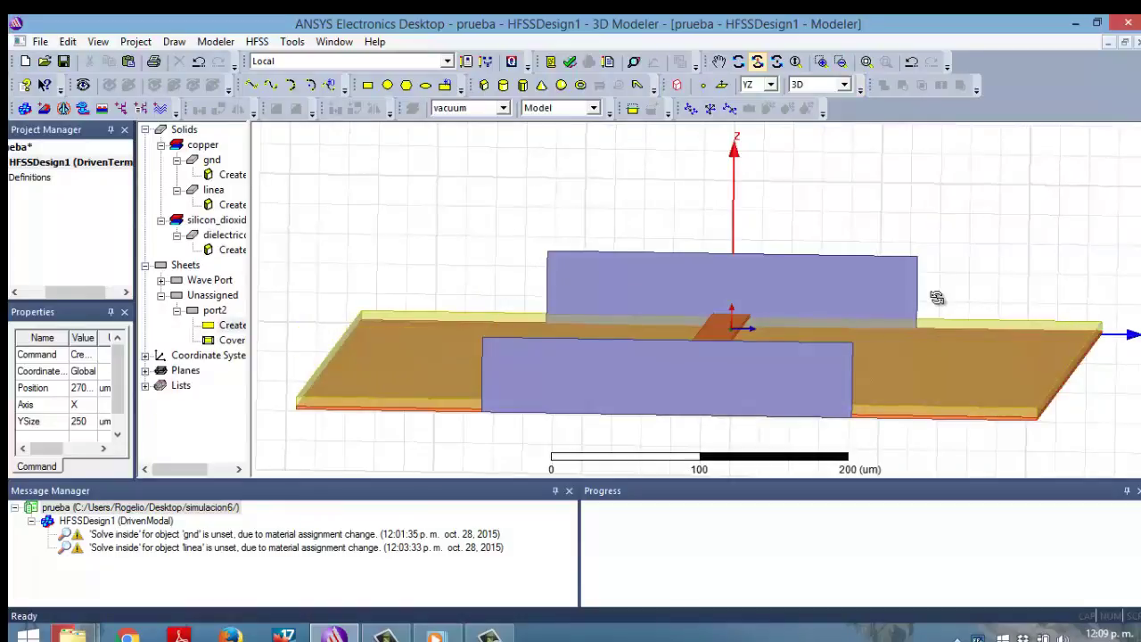
right_click(633, 173)
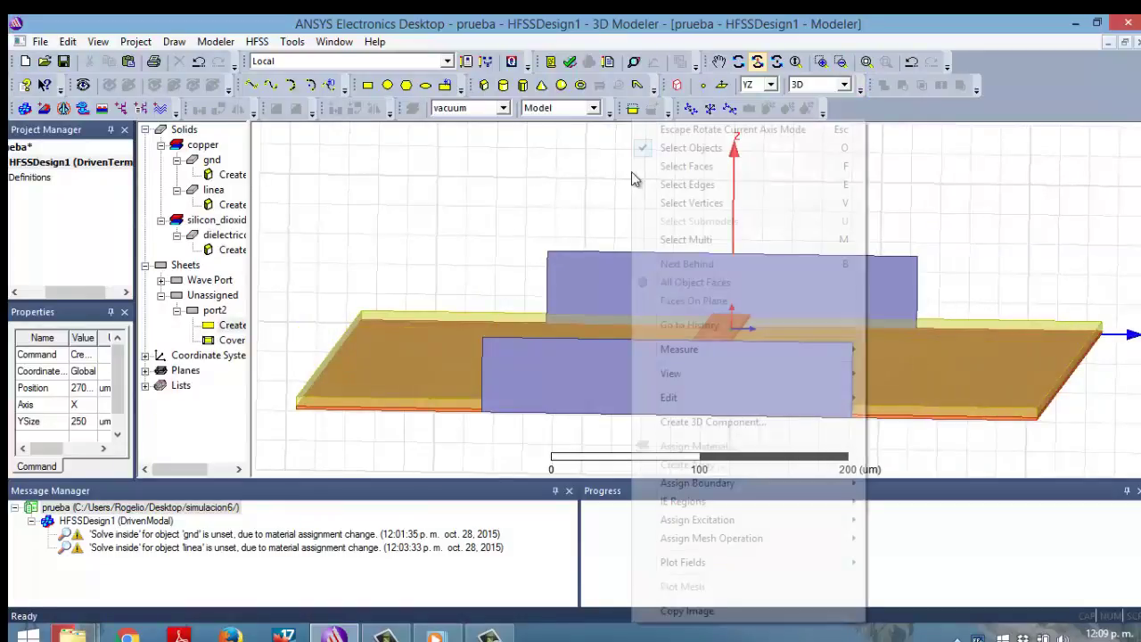
click(677, 148)
click(603, 360)
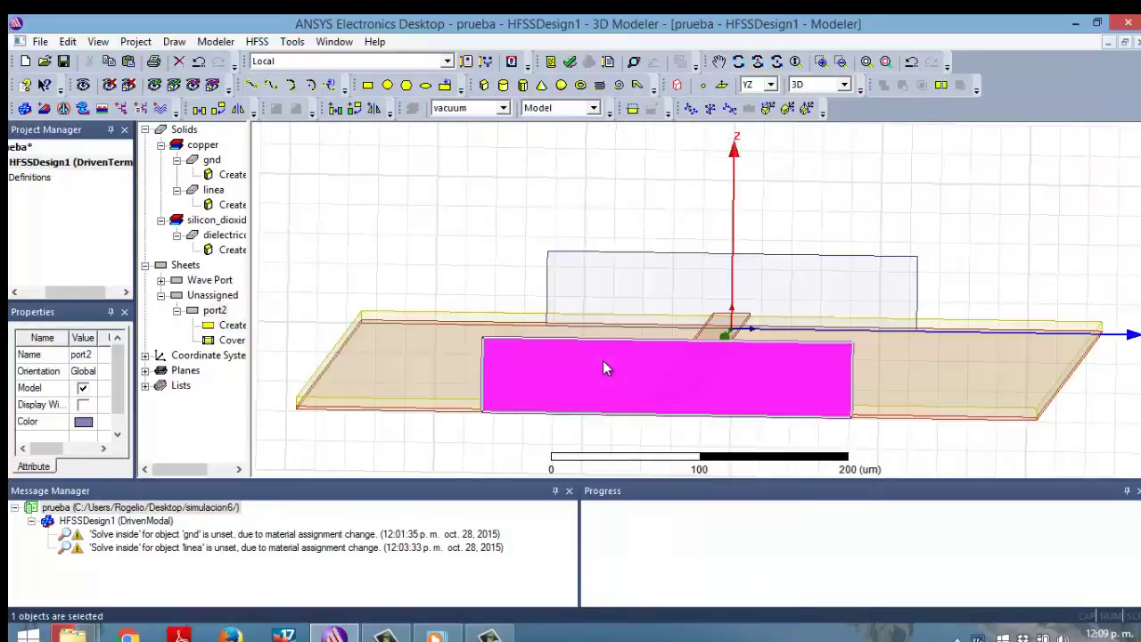
right_click(602, 361)
mouse_move(735, 530)
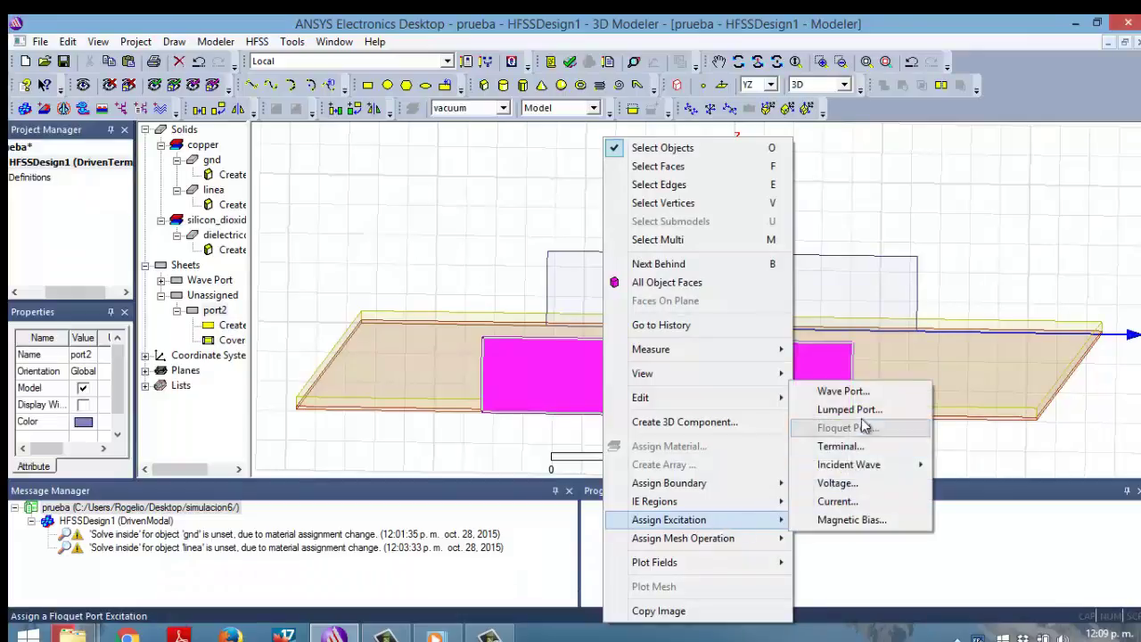
click(856, 392)
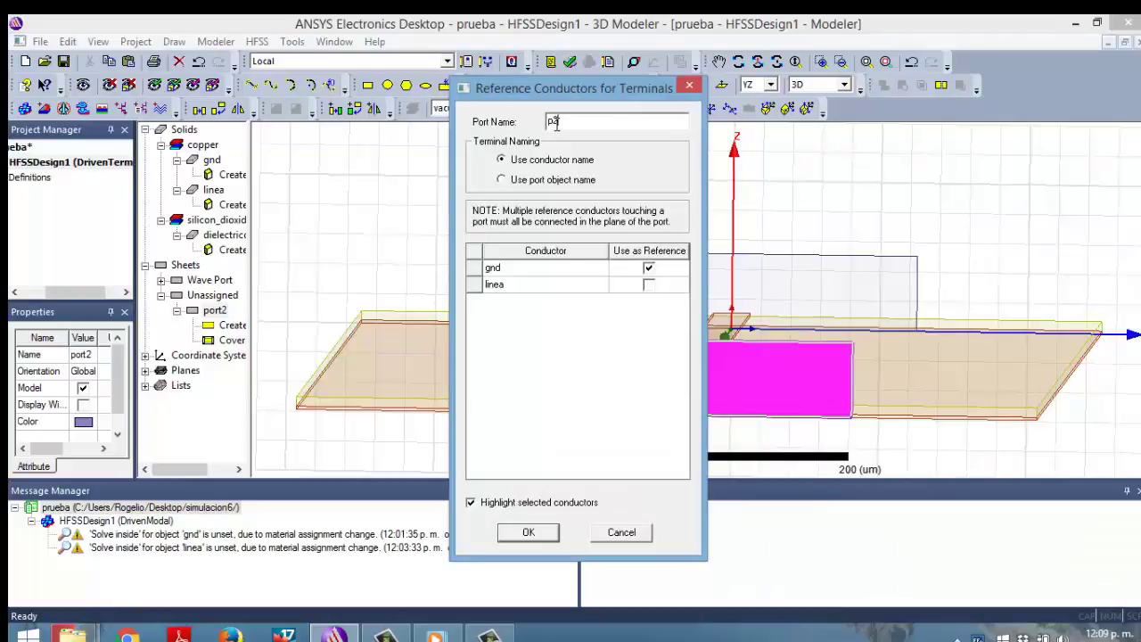
click(524, 534)
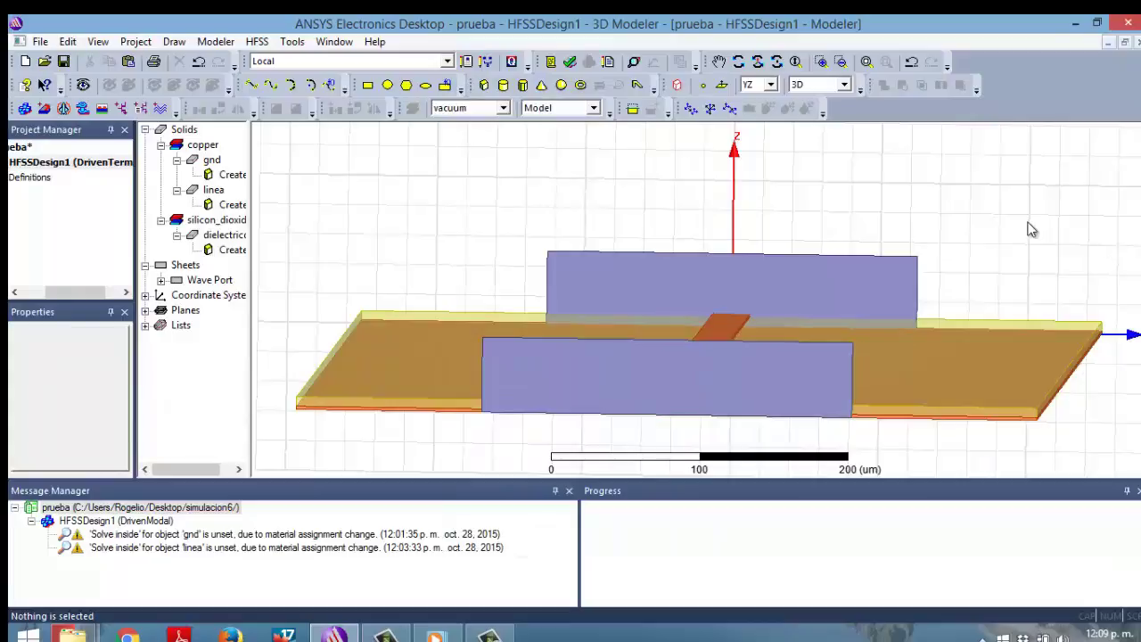
Step: Create an air region around the model, padding all directions similarly with an Absolute Offset of 0 um
click(490, 635)
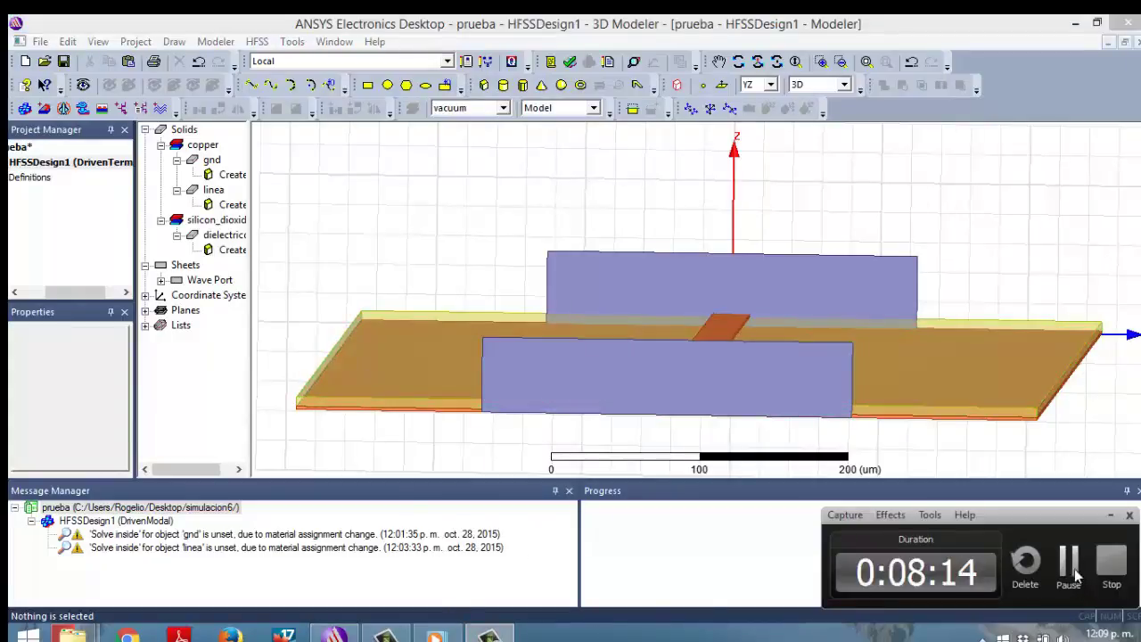
click(1038, 446)
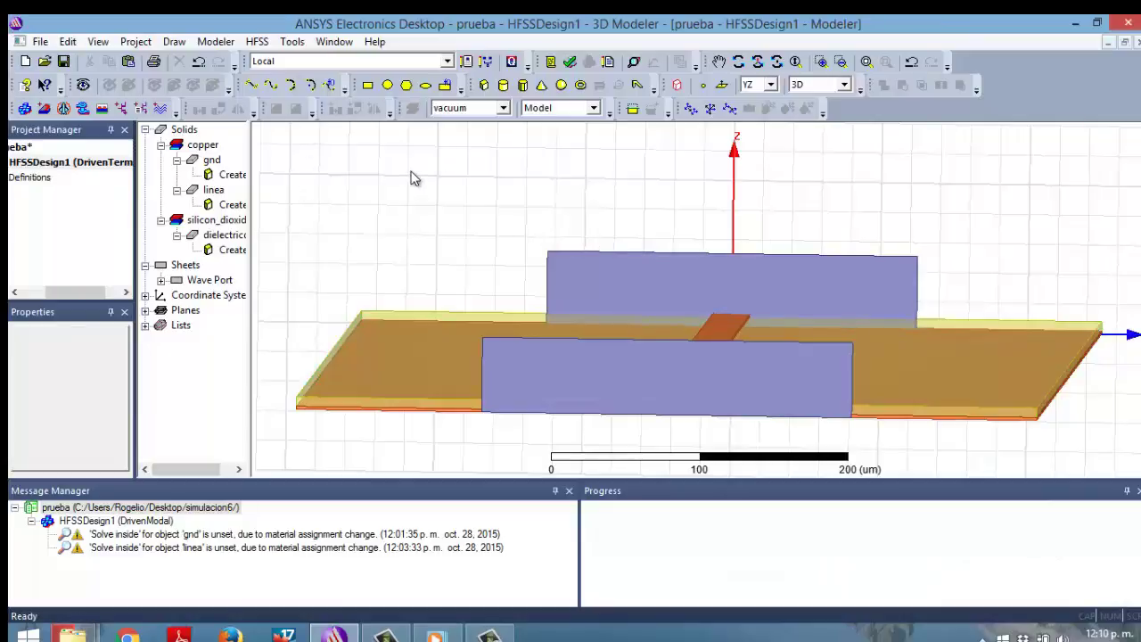
click(677, 85)
click(526, 282)
click(533, 280)
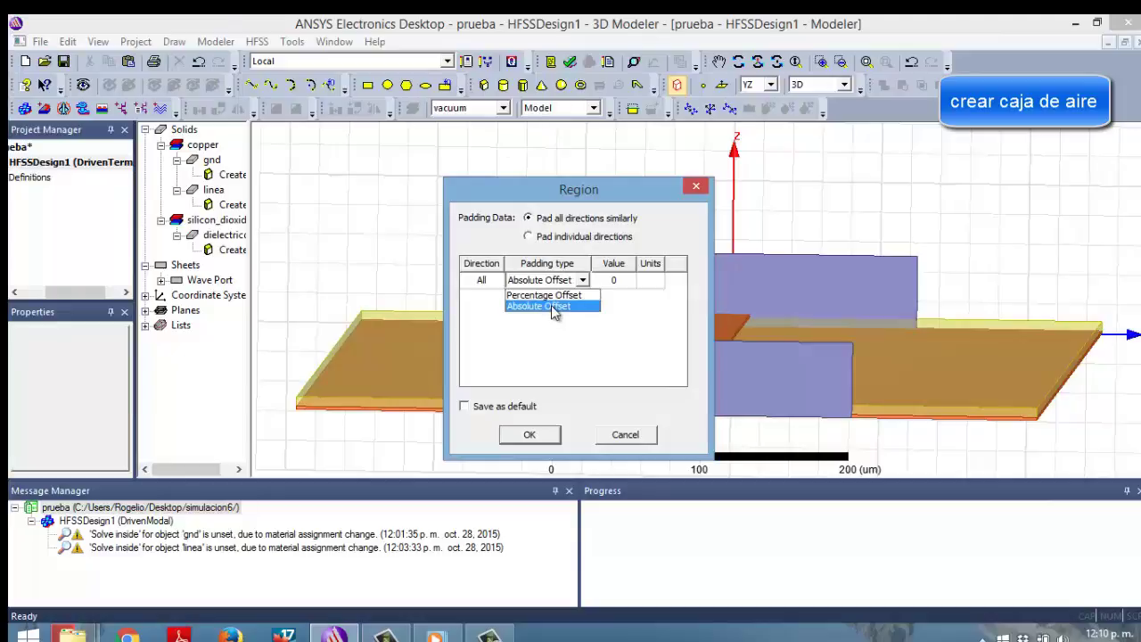
click(553, 307)
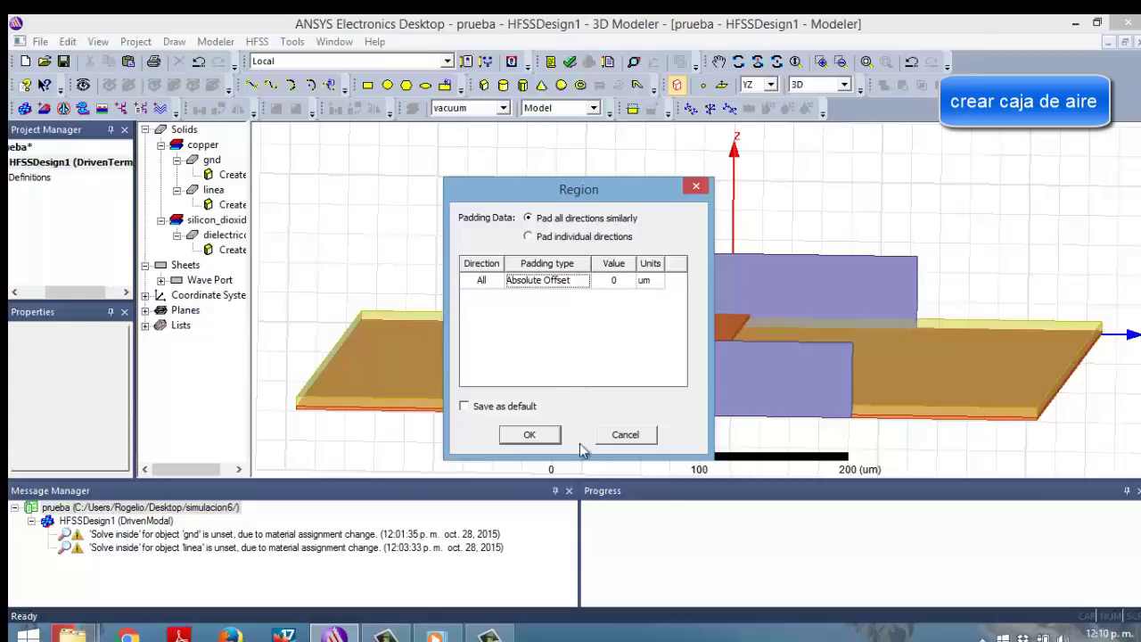
click(488, 635)
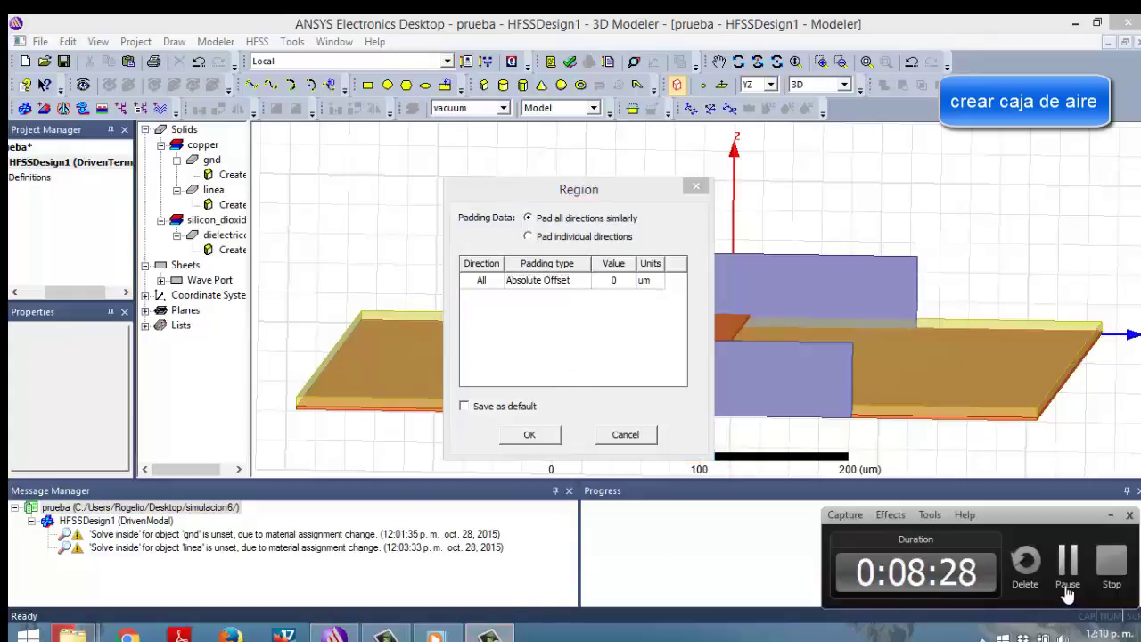
click(605, 379)
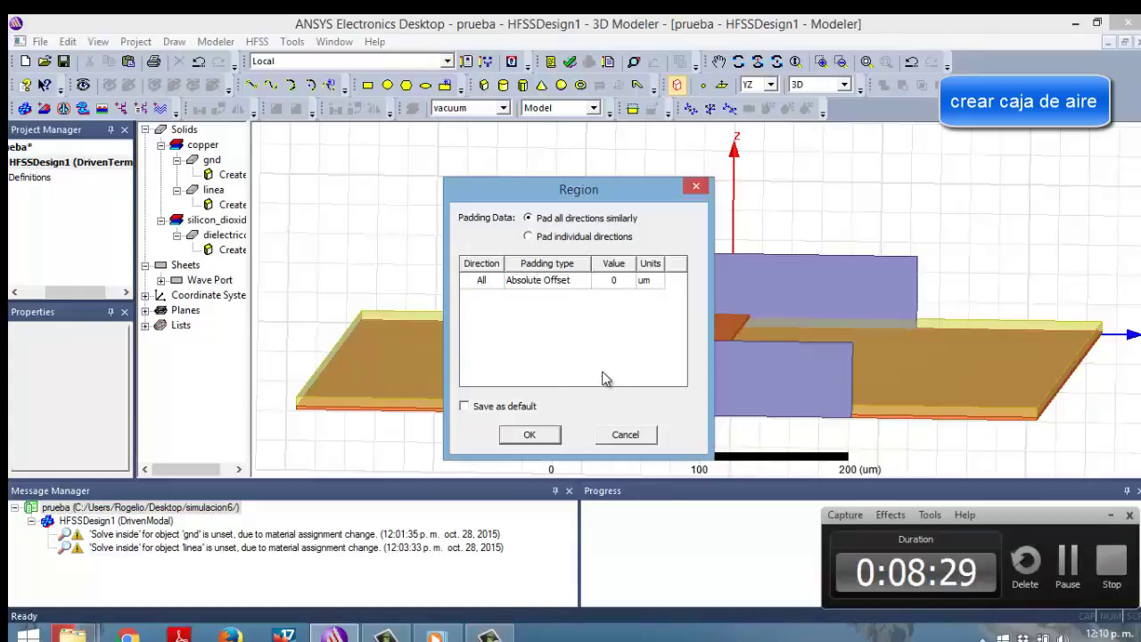
click(529, 435)
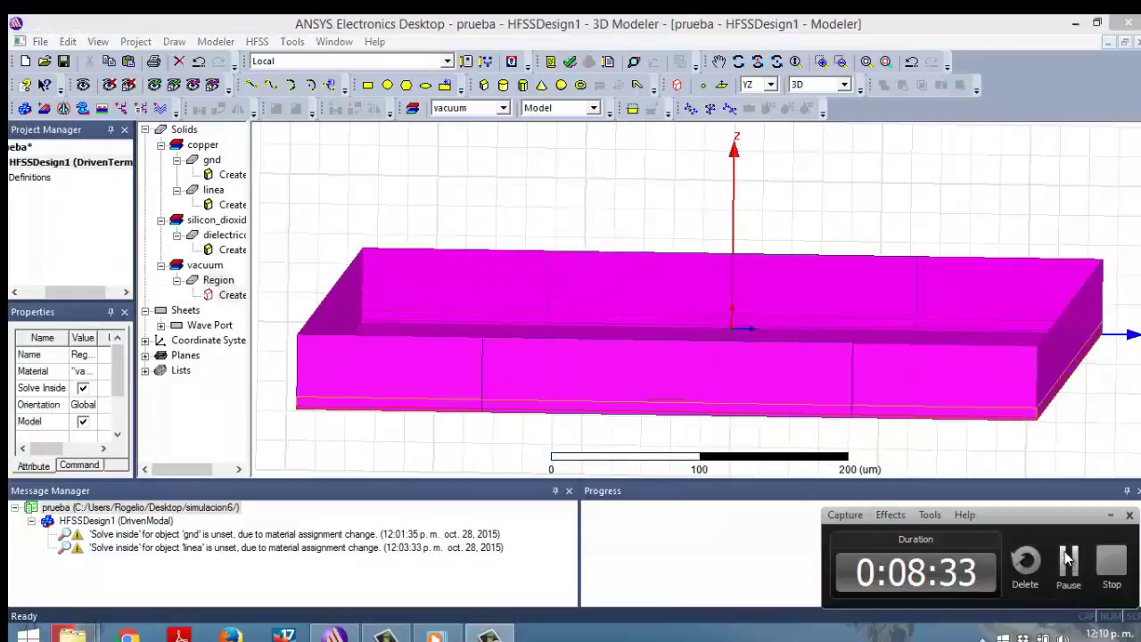
click(403, 144)
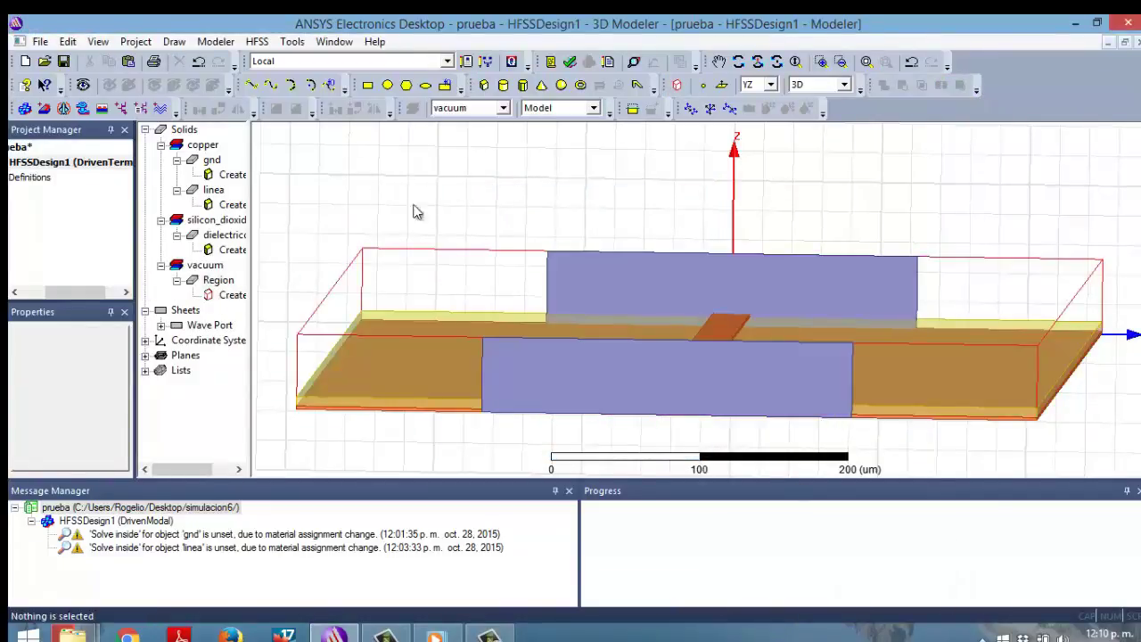
Step: Set the air region's +Y and -Y padding to 312.5 um each in its creation properties
double_click(218, 296)
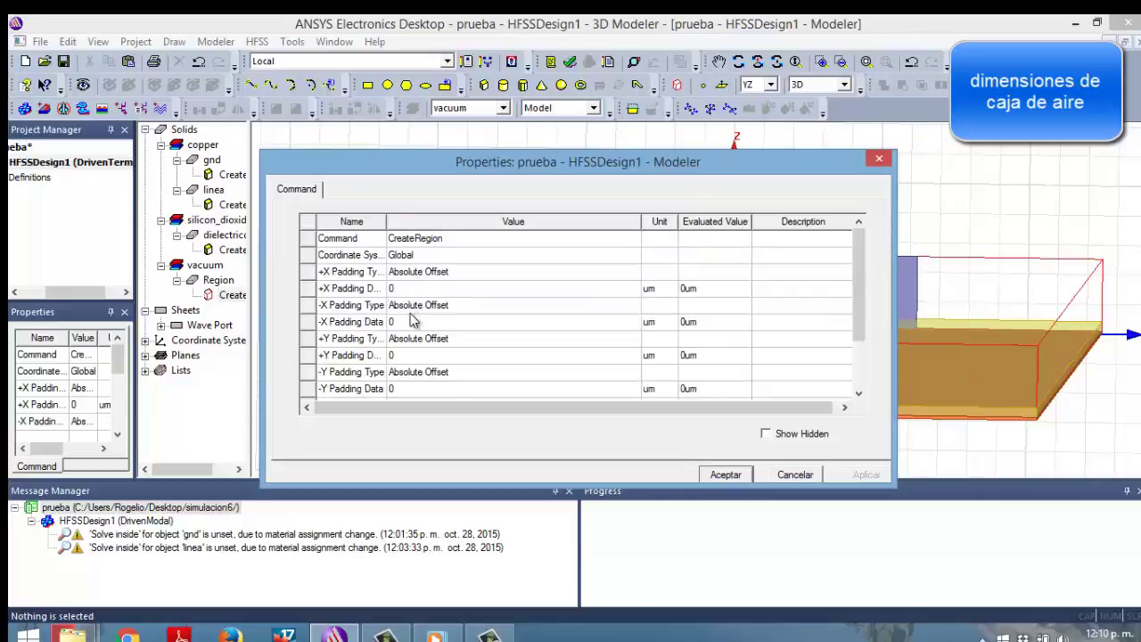
click(420, 355)
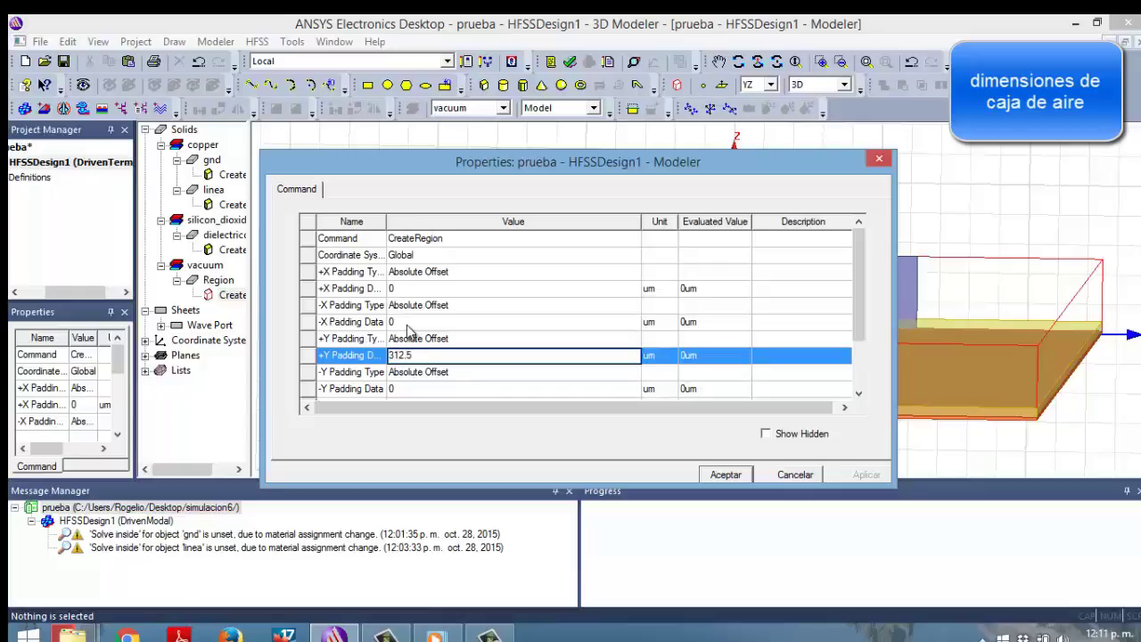
click(419, 389)
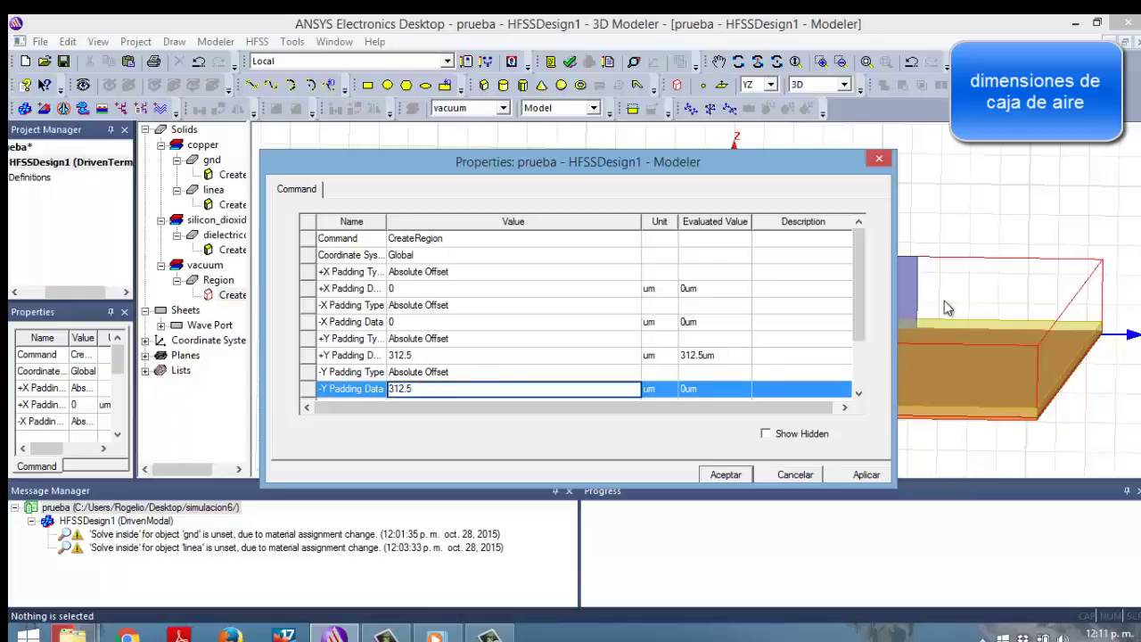
Step: Set the air region's +Z and -Z padding to 312.5 um each, then apply and accept its properties
drag(857, 328, 861, 387)
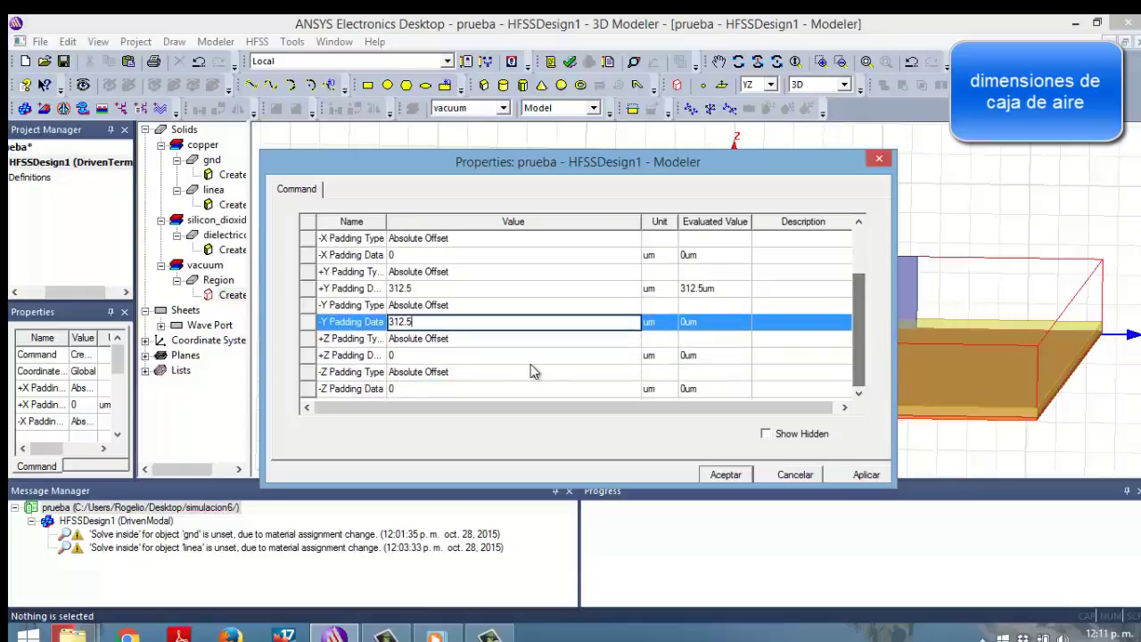
click(479, 357)
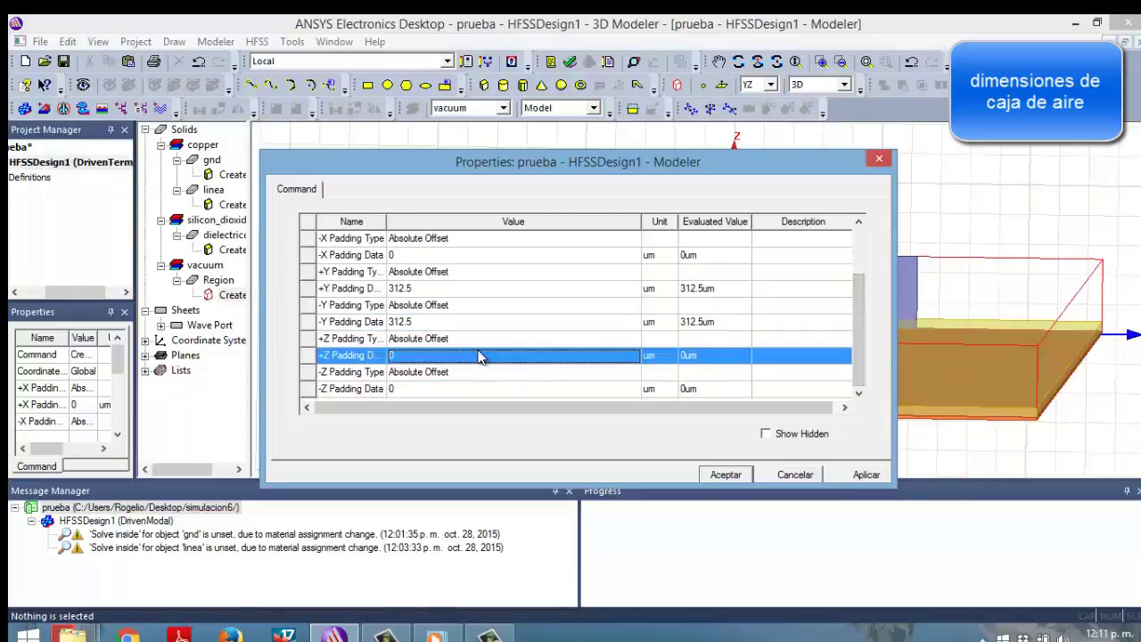
click(479, 353)
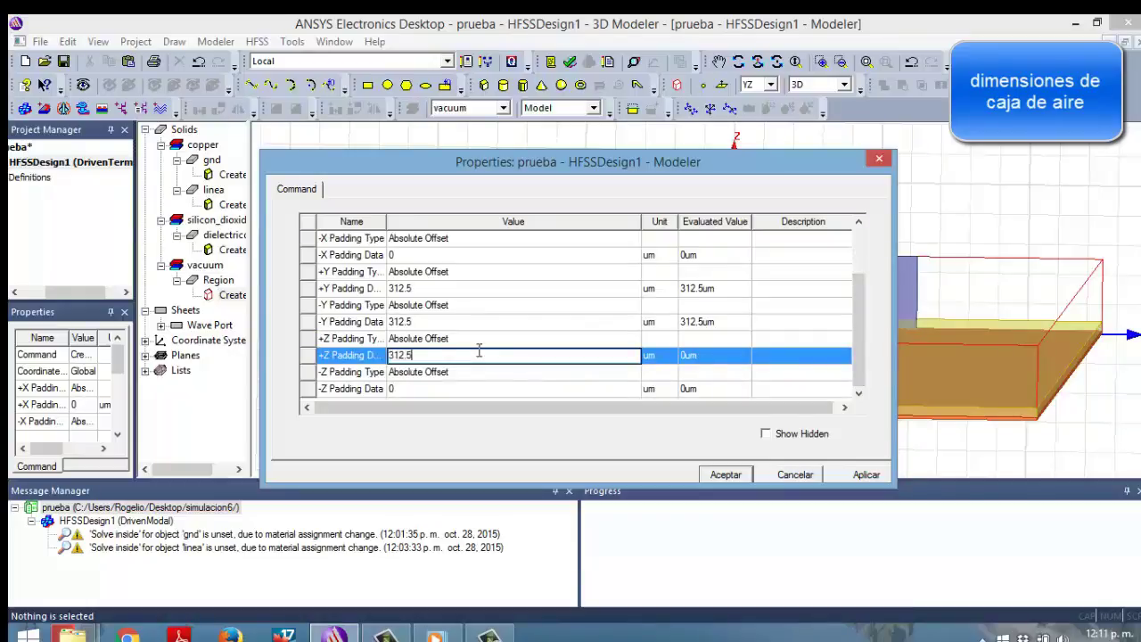
click(421, 388)
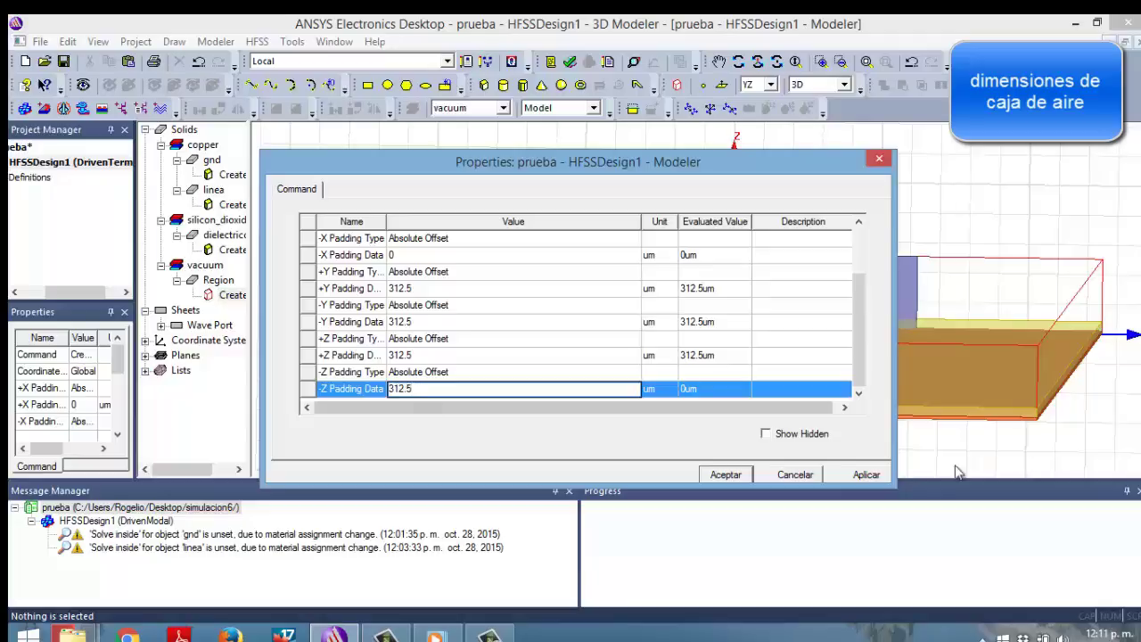
click(866, 474)
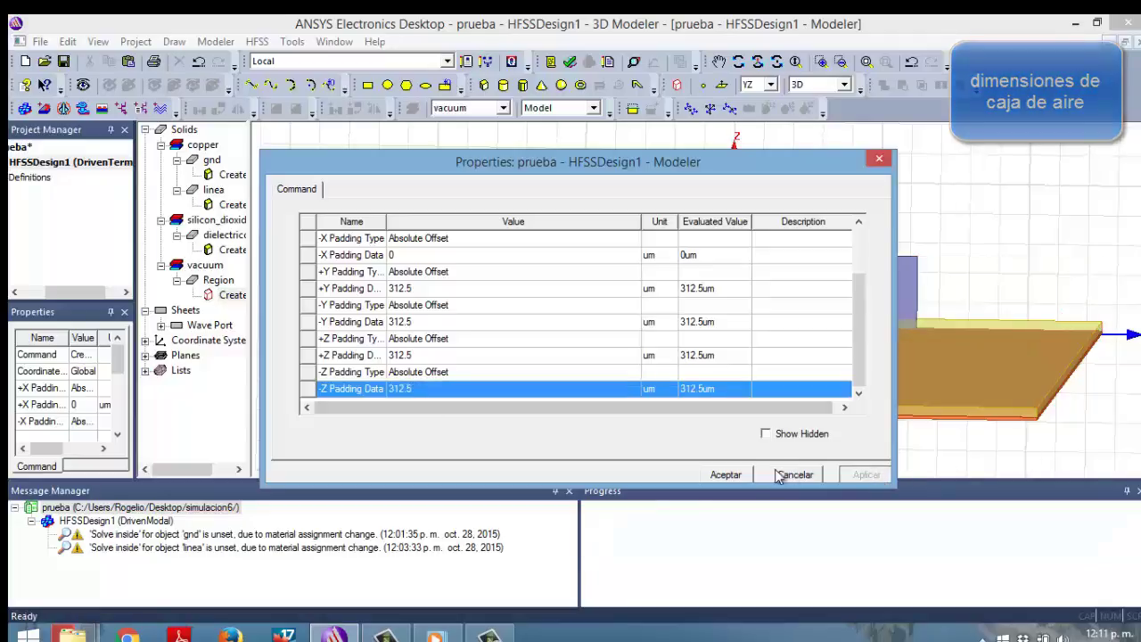
click(726, 474)
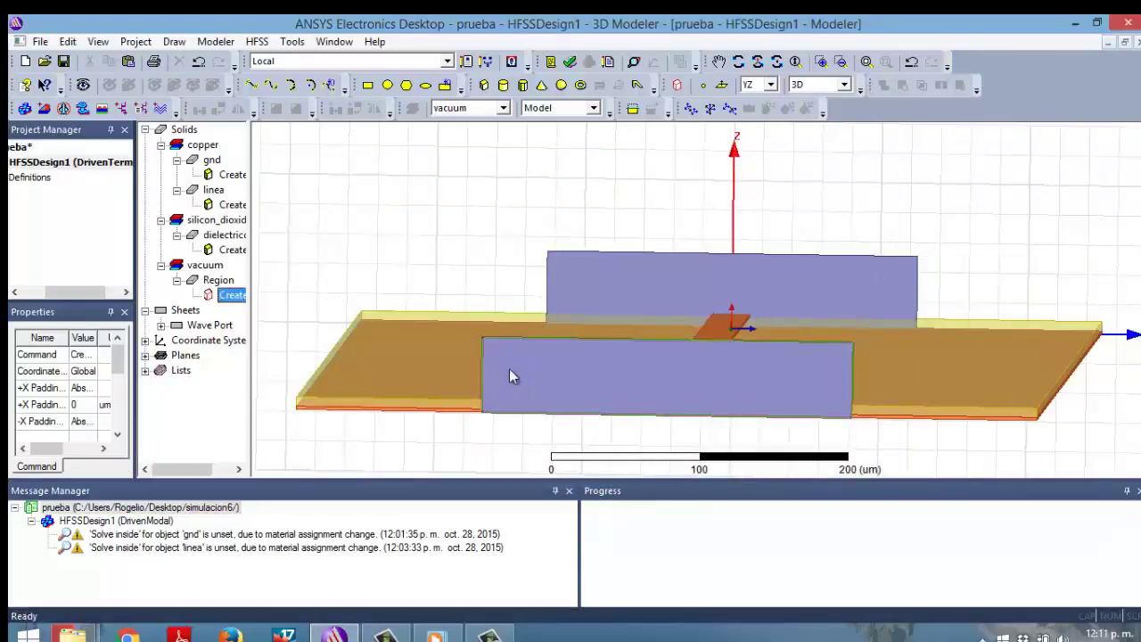
click(865, 61)
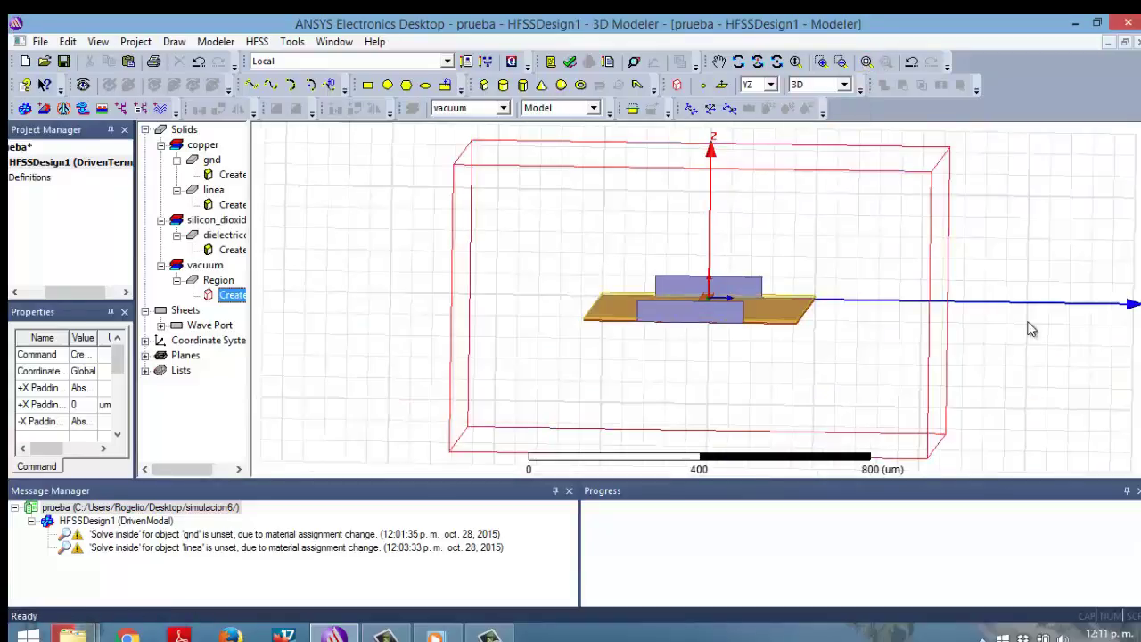
click(1037, 369)
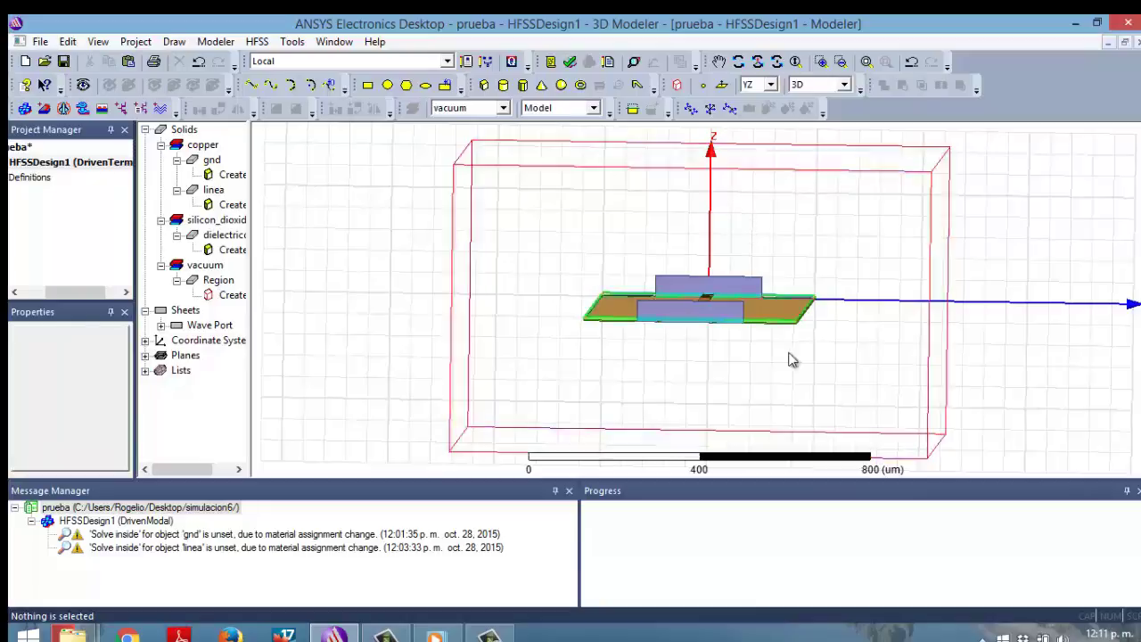
Step: Assign a radiation boundary to the air region, keeping the default name and the Radiating Only option
click(463, 222)
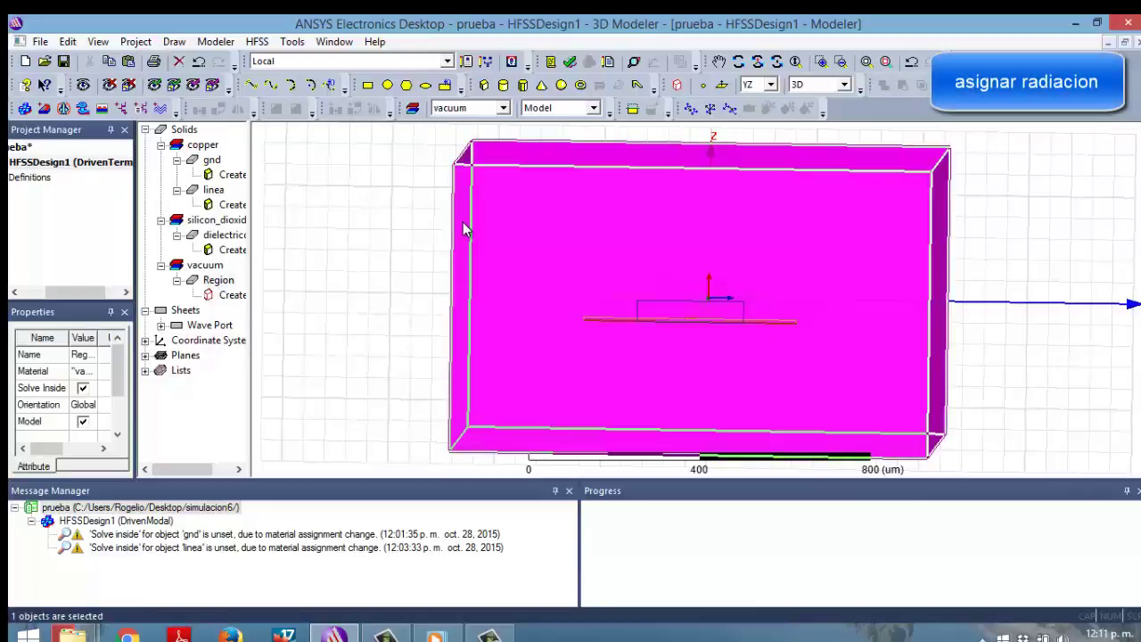
right_click(463, 222)
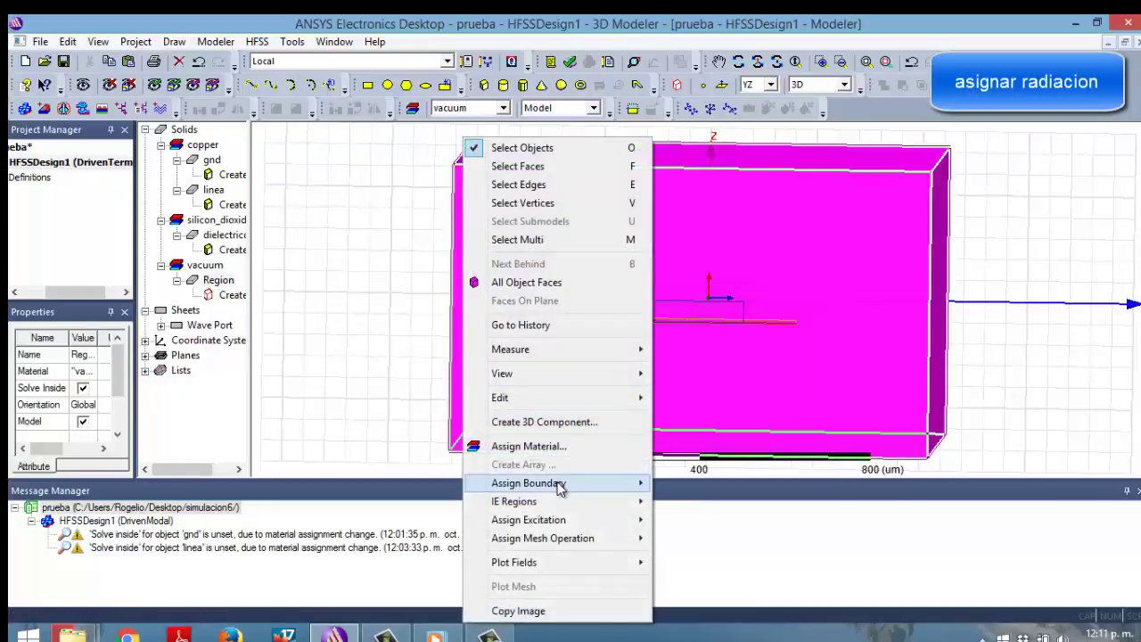
mouse_move(561, 482)
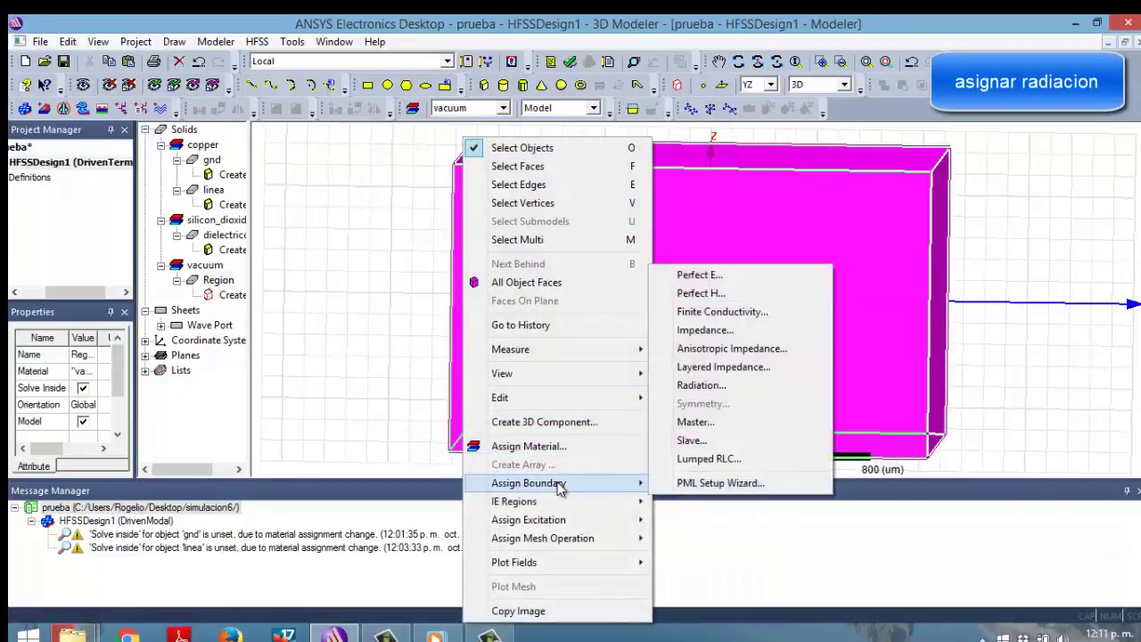
click(708, 386)
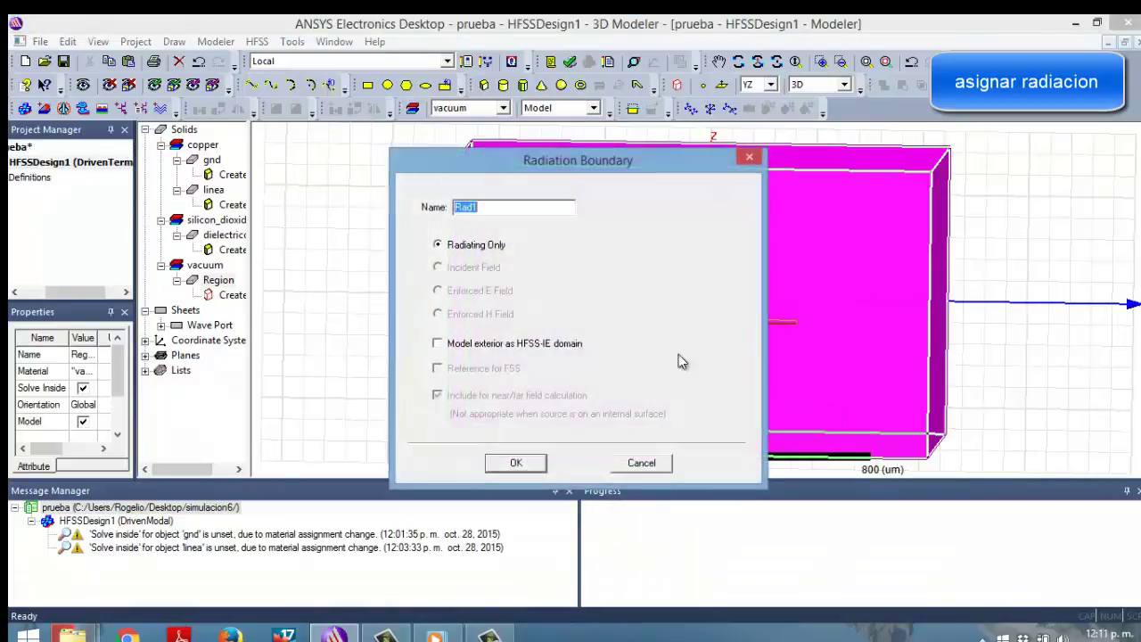
click(516, 463)
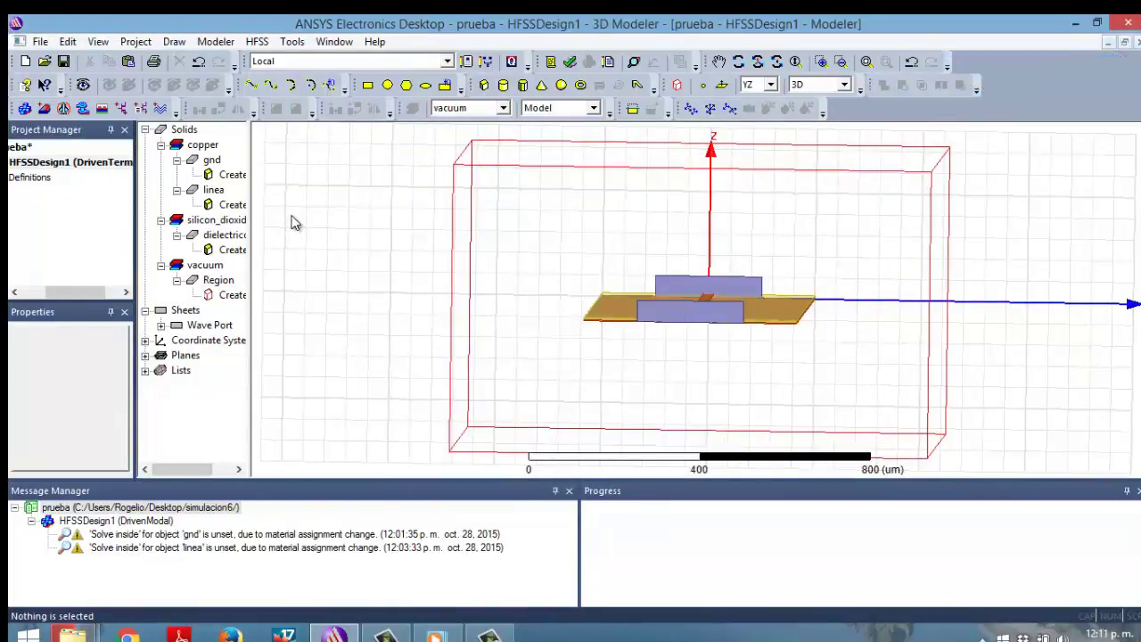
click(488, 634)
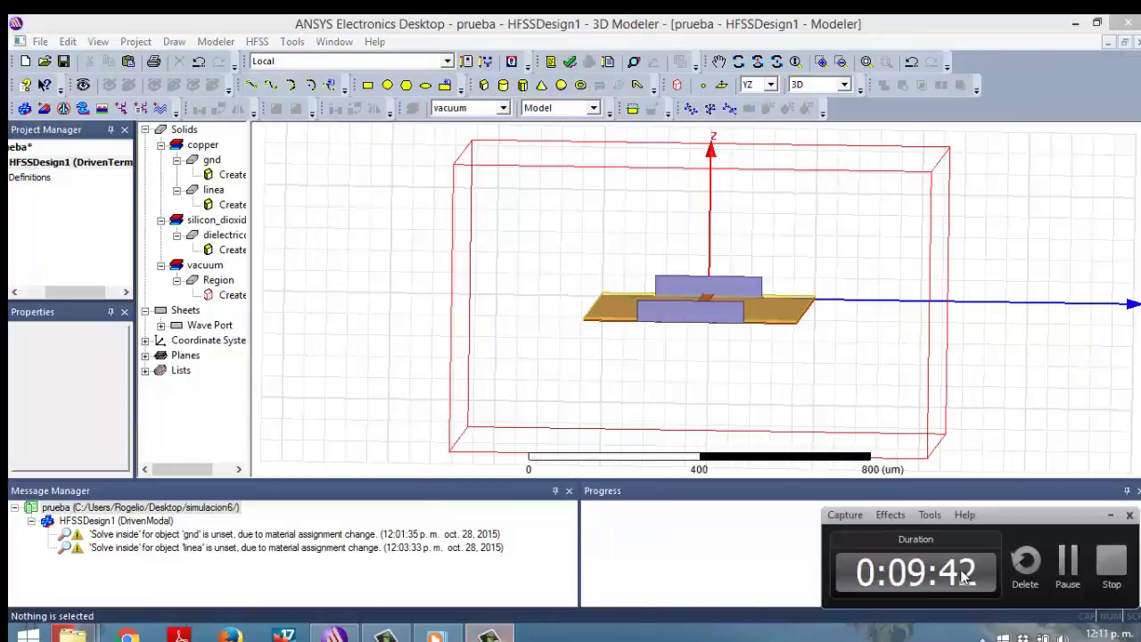